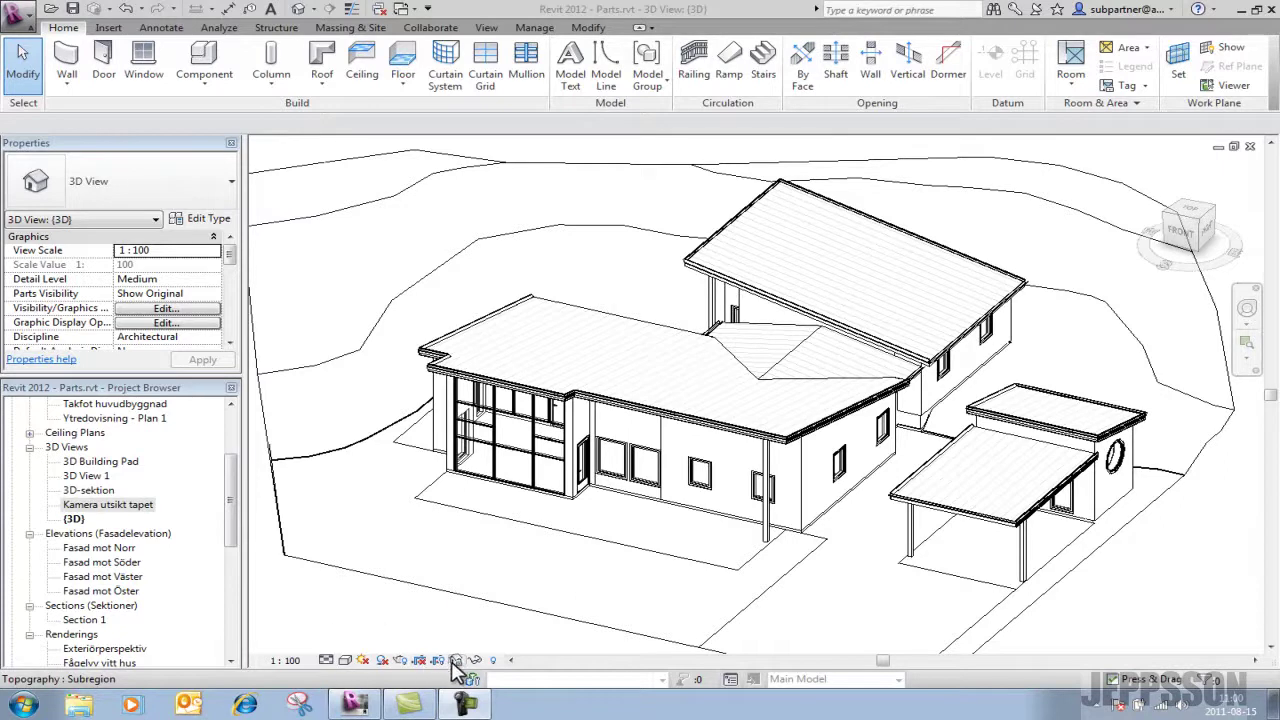
Save and lock the default 3D view's orientation as a named view, P_SO.
{"action": "left_click", "coordinate": [457, 660]}
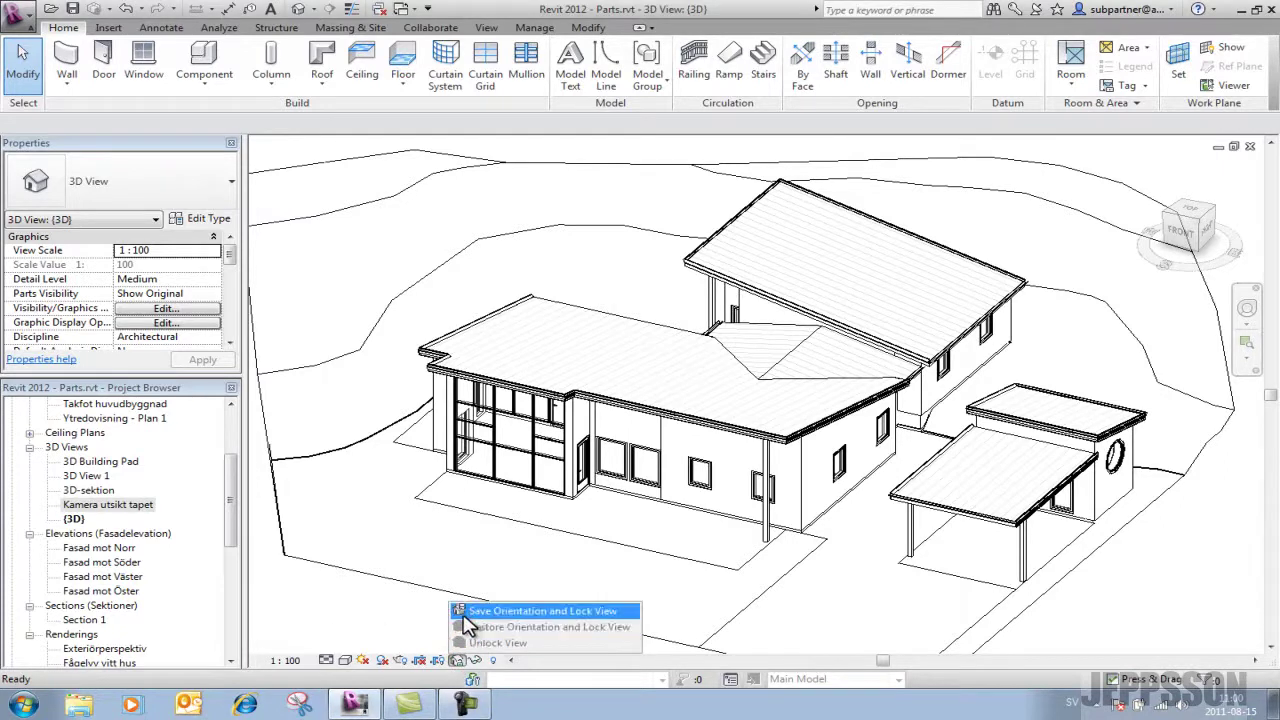
{"action": "left_click", "coordinate": [579, 608]}
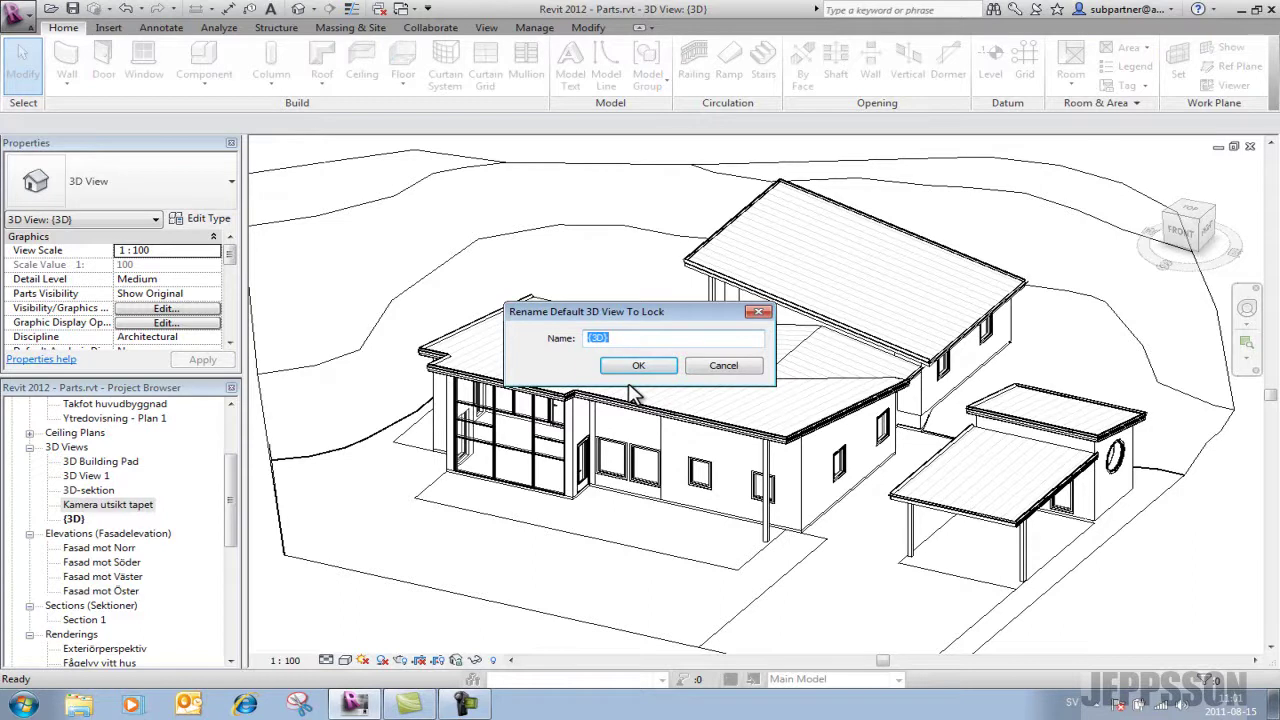
{"action": "type", "text": "P"}
{"action": "type", "text": "_SO"}
{"action": "key", "text": "Return"}
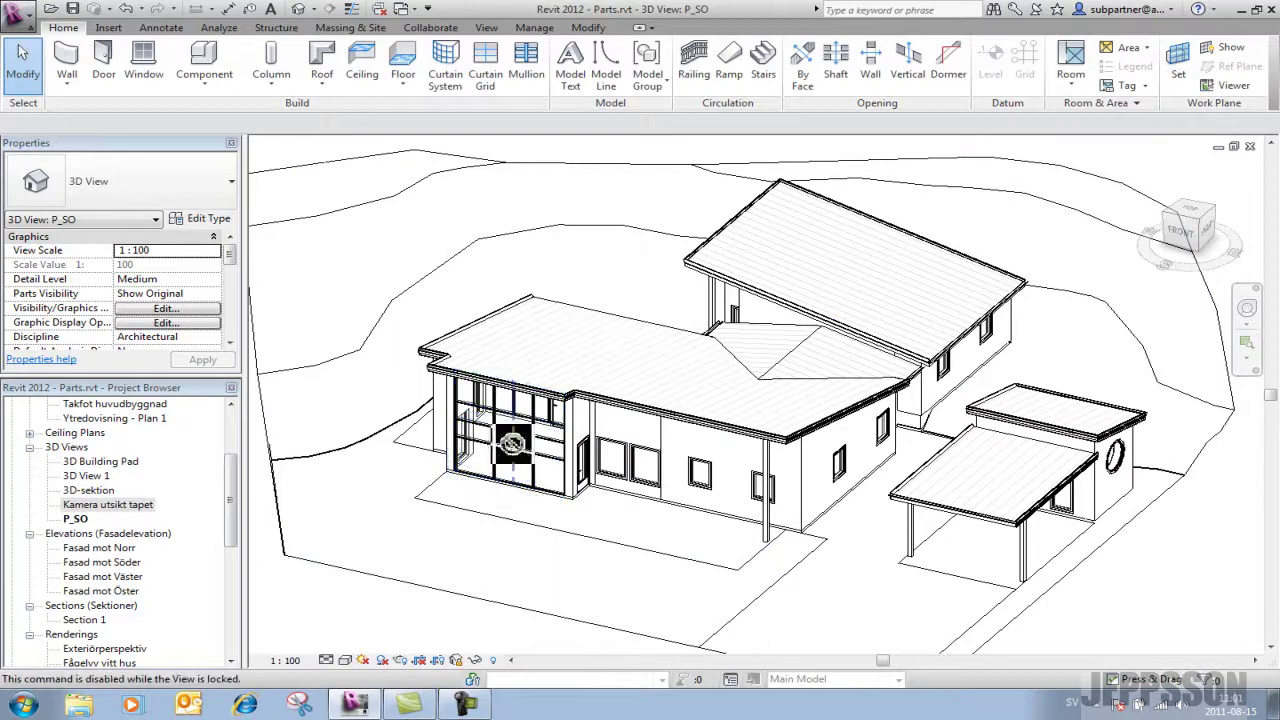
{"action": "left_click", "coordinate": [738, 390]}
{"action": "middle_click_drag", "start_coordinate": [740, 392], "coordinate": [826, 362]}
{"action": "scroll", "coordinate": [806, 416], "scroll_direction": "down", "scroll_amount": 4}
{"action": "scroll", "coordinate": [826, 362], "scroll_direction": "up", "scroll_amount": 5}
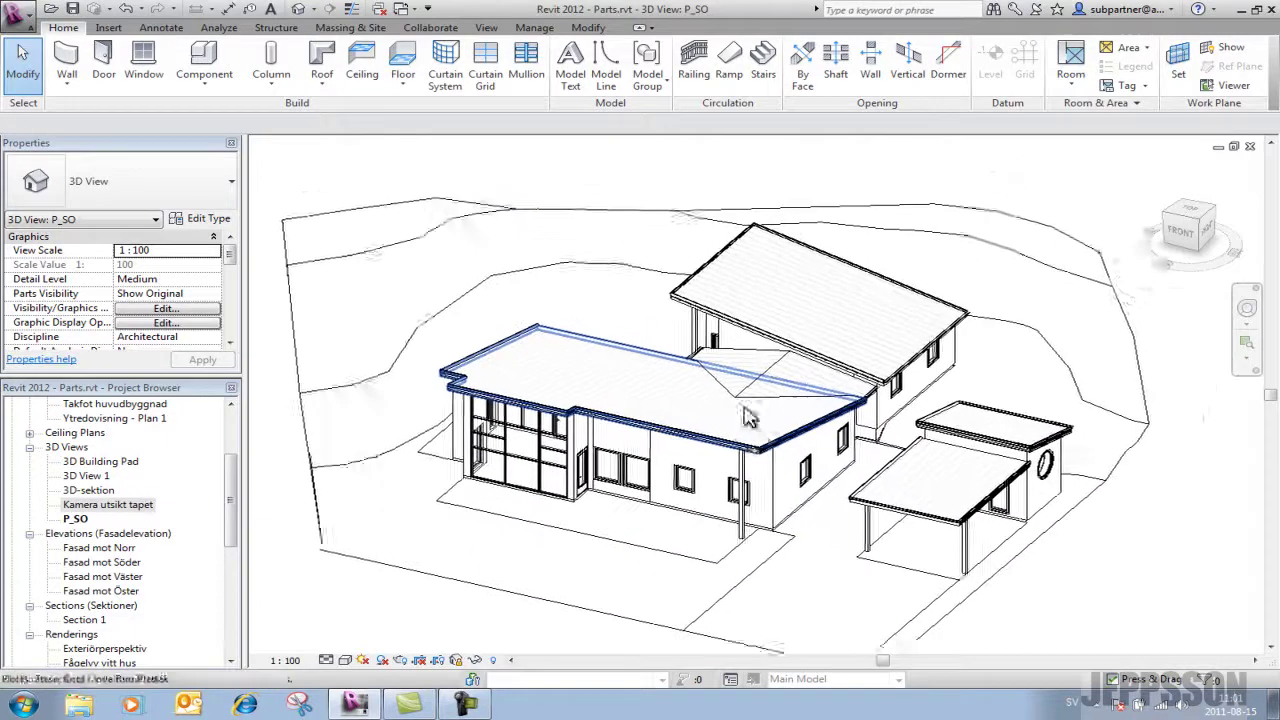
Place a 'Parkering' text note on the ground below the carport.
{"action": "left_click", "coordinate": [143, 26]}
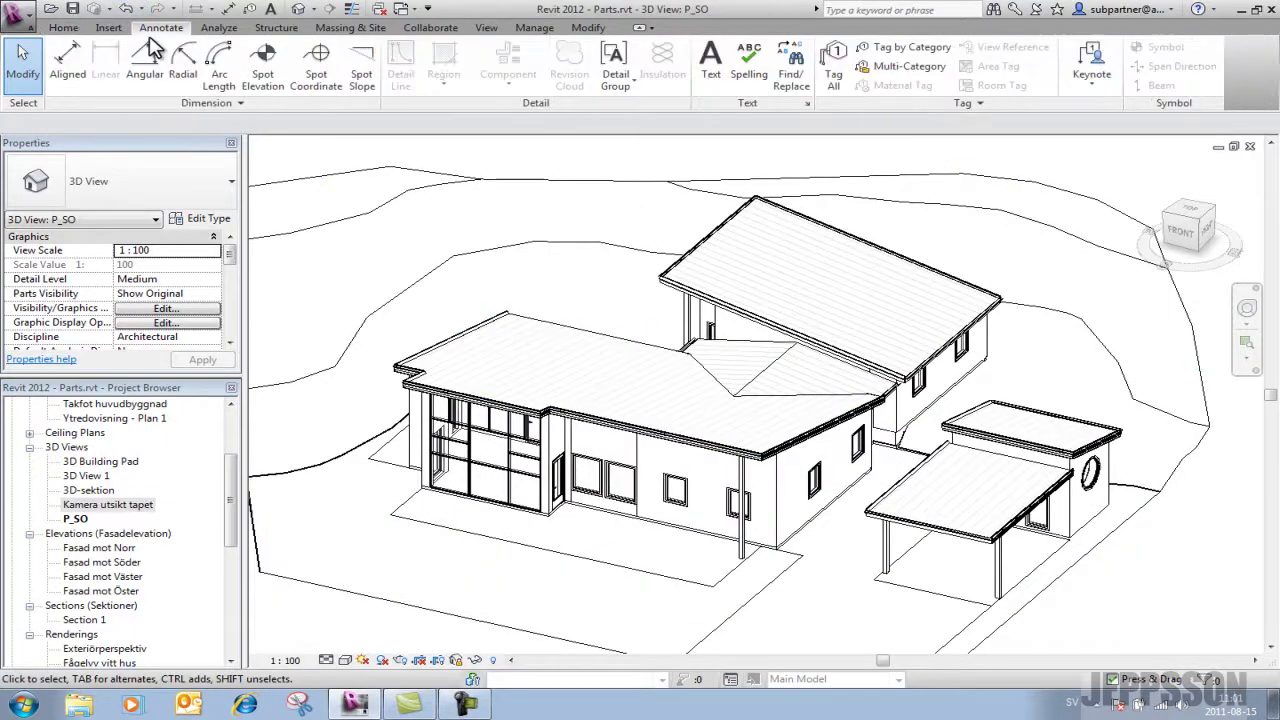
{"action": "left_click", "coordinate": [711, 62]}
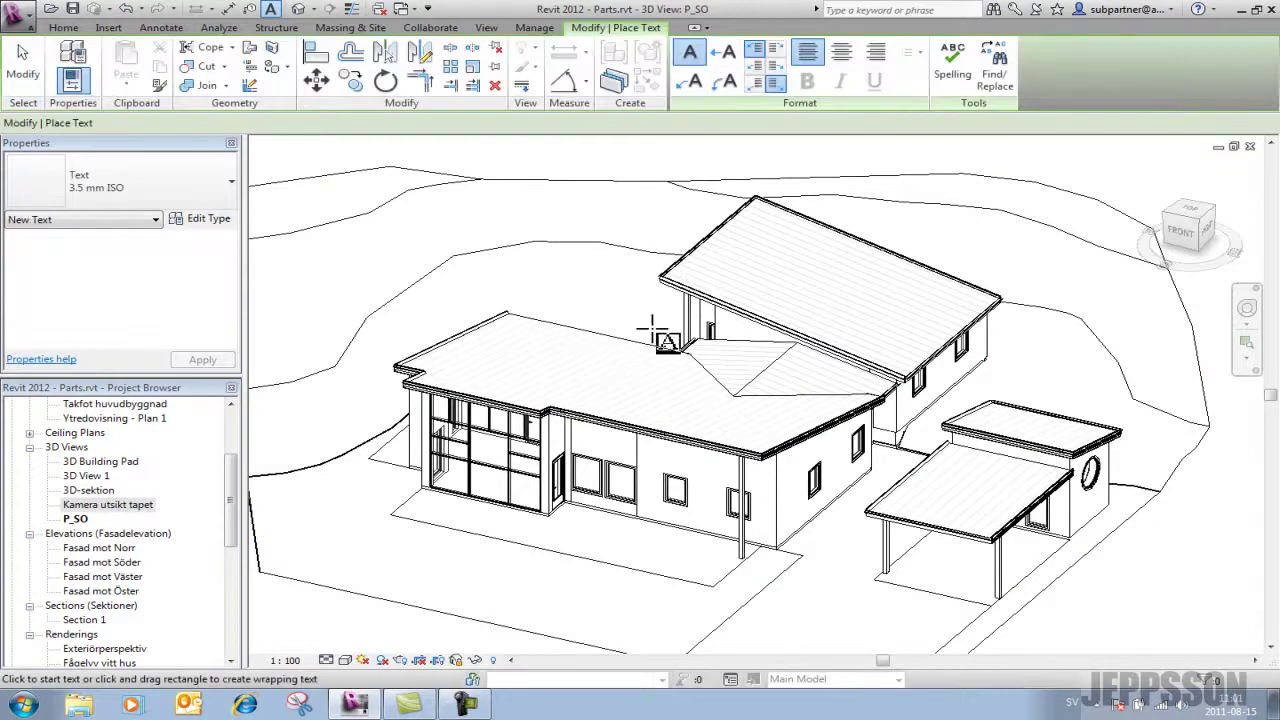
{"action": "left_click", "coordinate": [821, 617]}
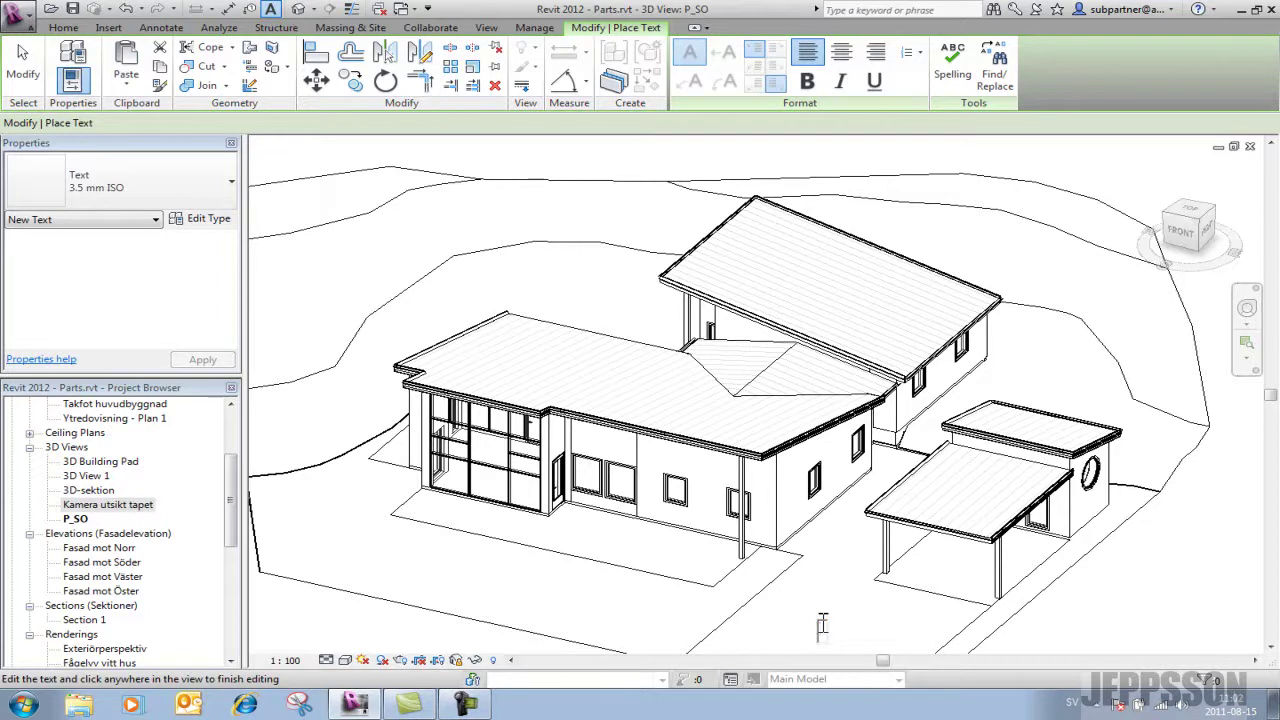
{"action": "type", "text": "Parkering"}
{"action": "left_click", "coordinate": [886, 608]}
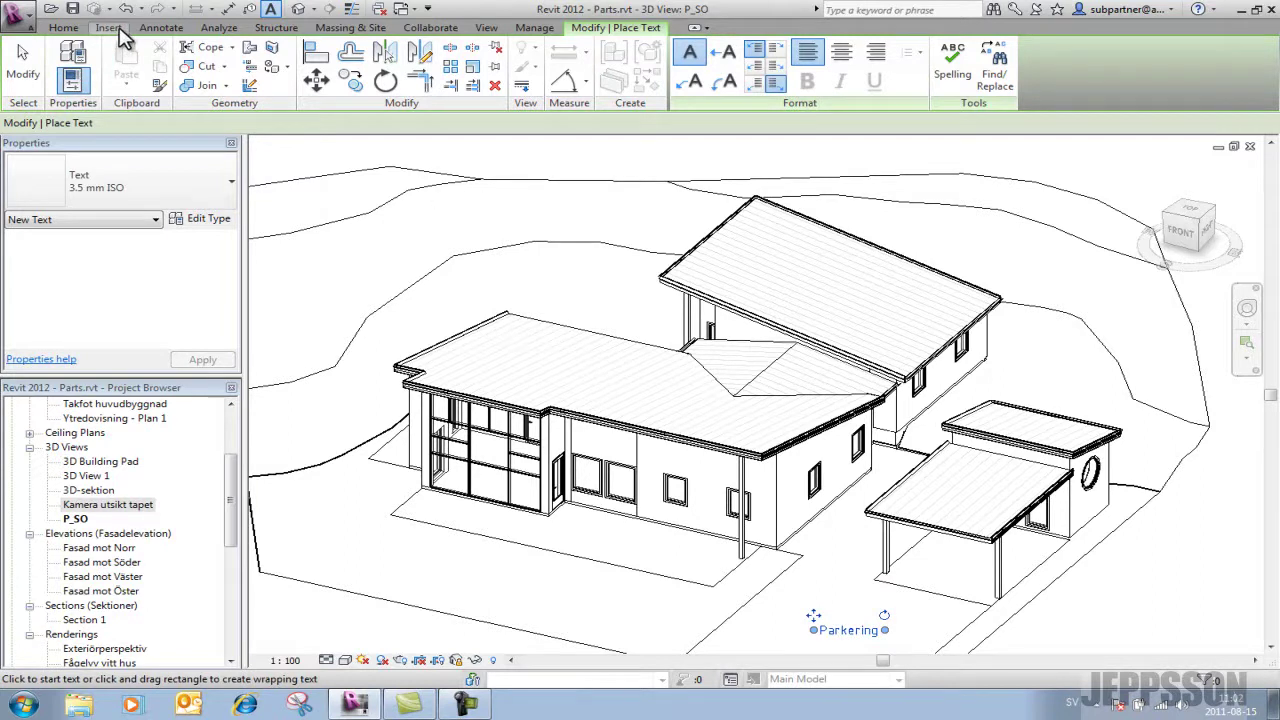
{"action": "left_click", "coordinate": [160, 28]}
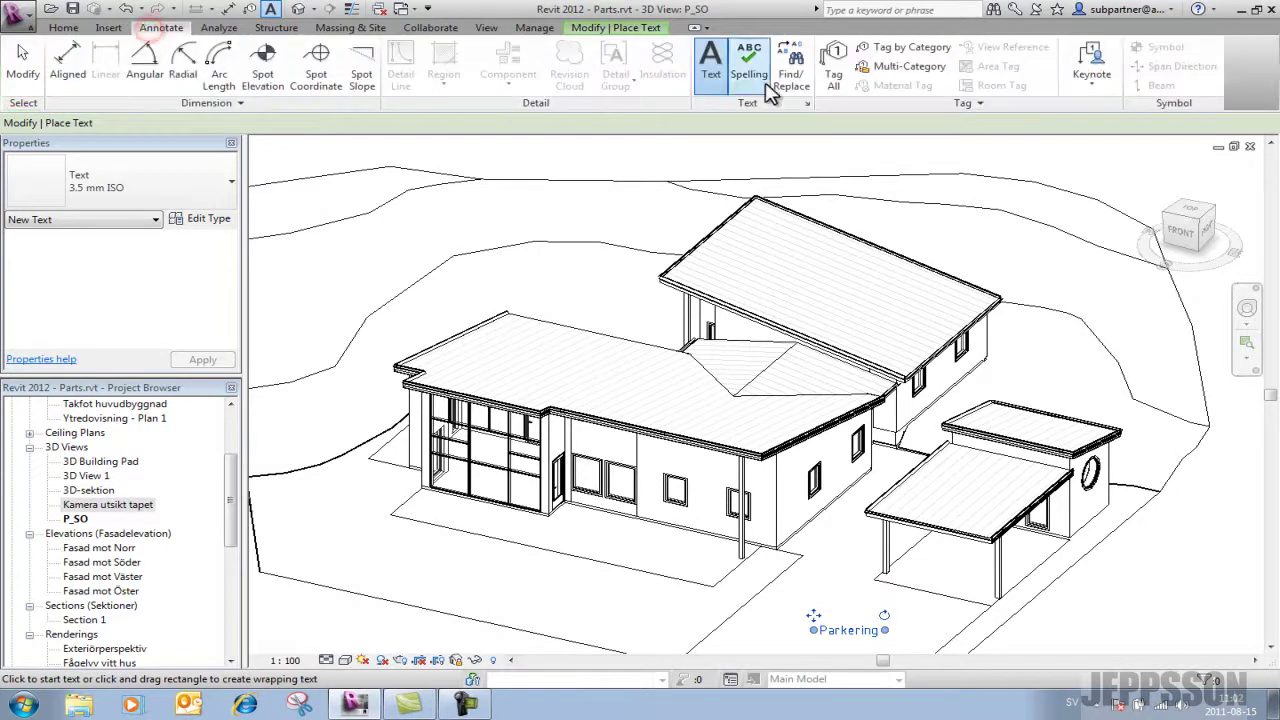
Tag the front wall and the upper wing wall with YV7 wall tags on leaders.
{"action": "left_click", "coordinate": [917, 48]}
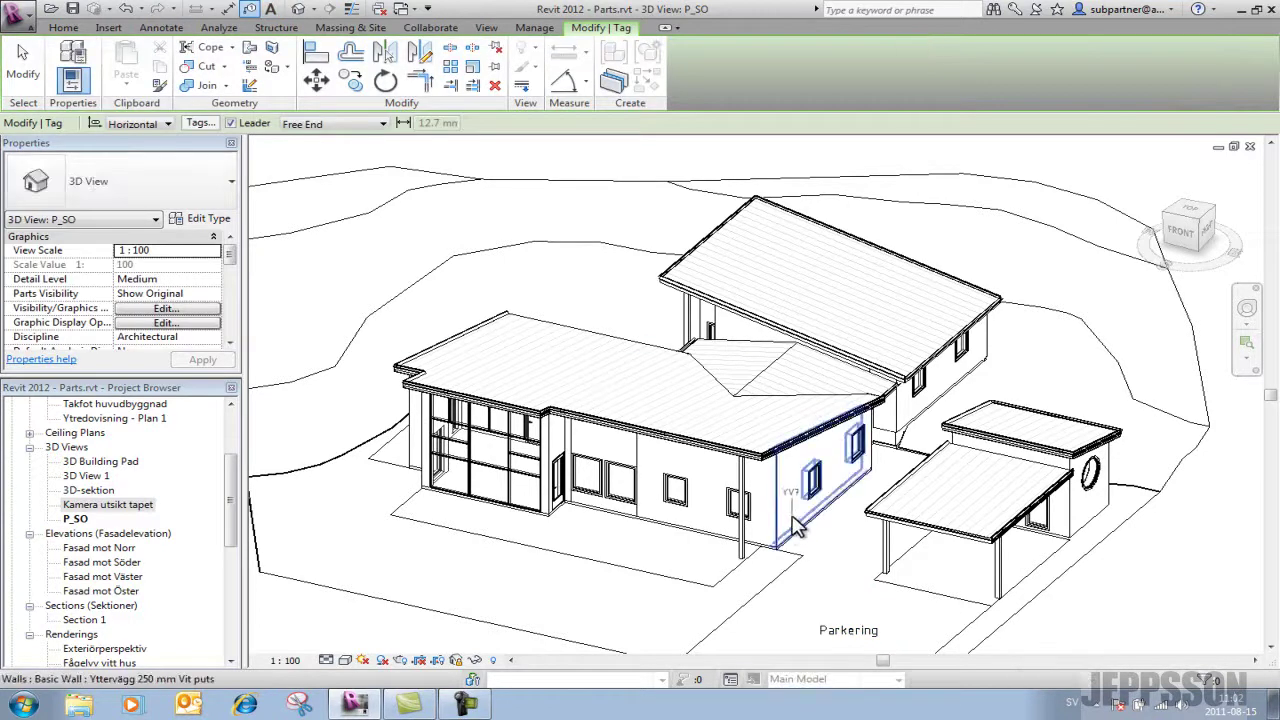
{"action": "left_click_drag", "start_coordinate": [792, 520], "coordinate": [850, 555]}
{"action": "left_click", "coordinate": [849, 551]}
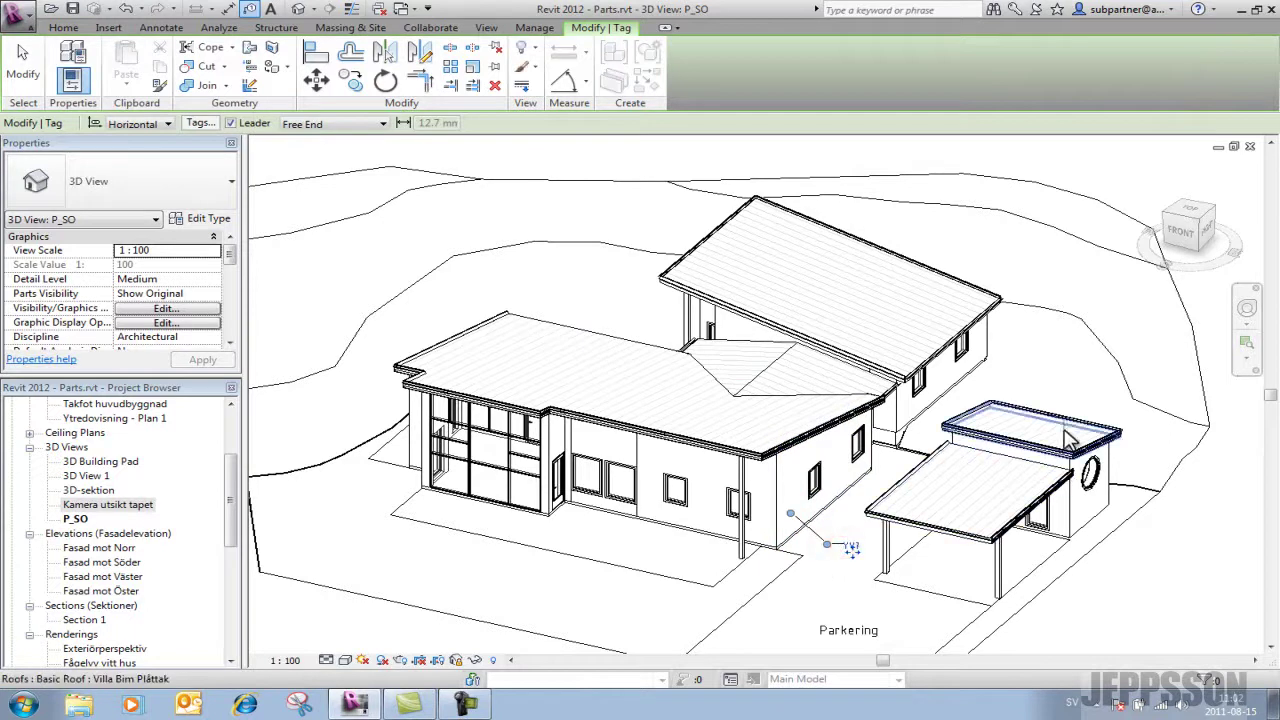
{"action": "left_click", "coordinate": [972, 338]}
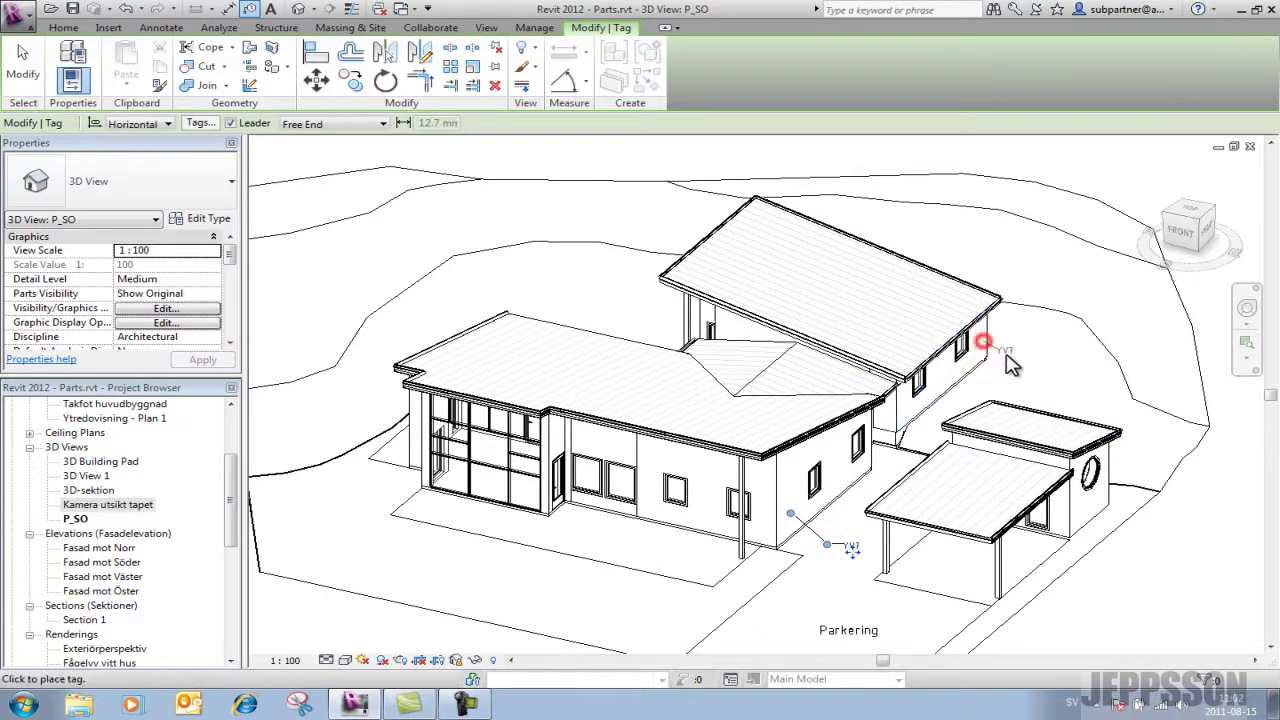
{"action": "left_click", "coordinate": [1050, 362]}
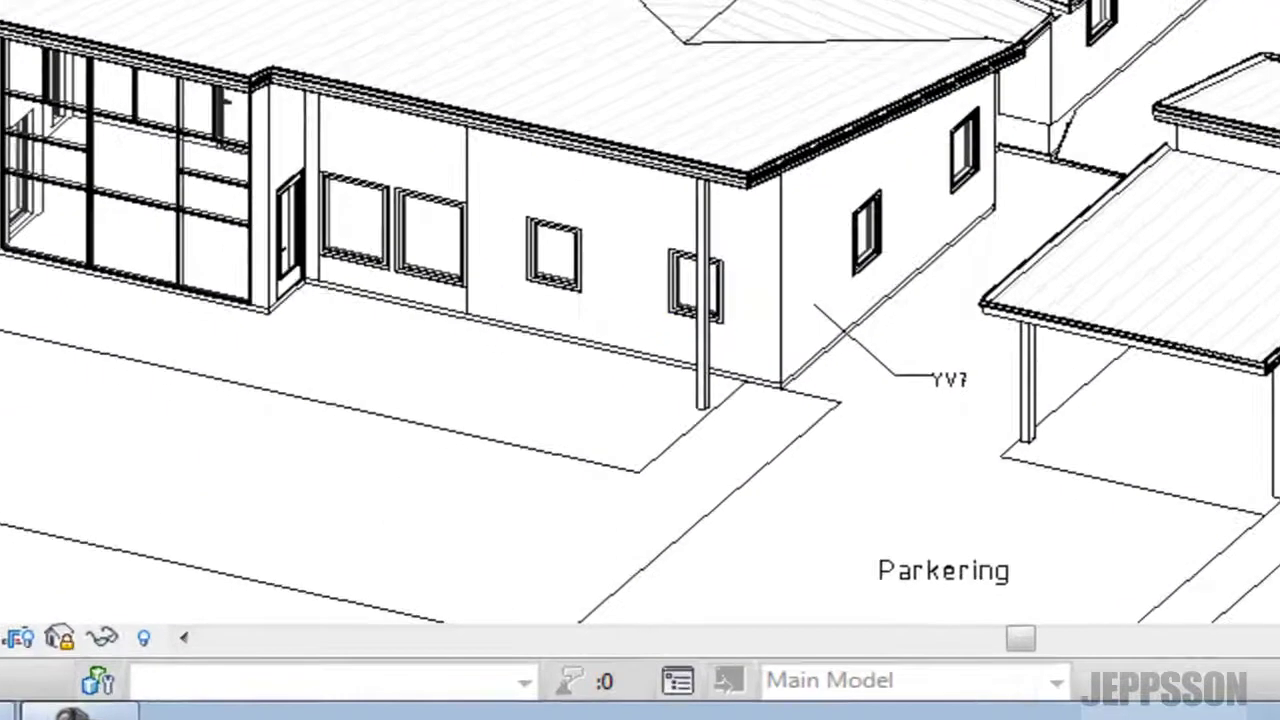
{"action": "left_click", "coordinate": [60, 638]}
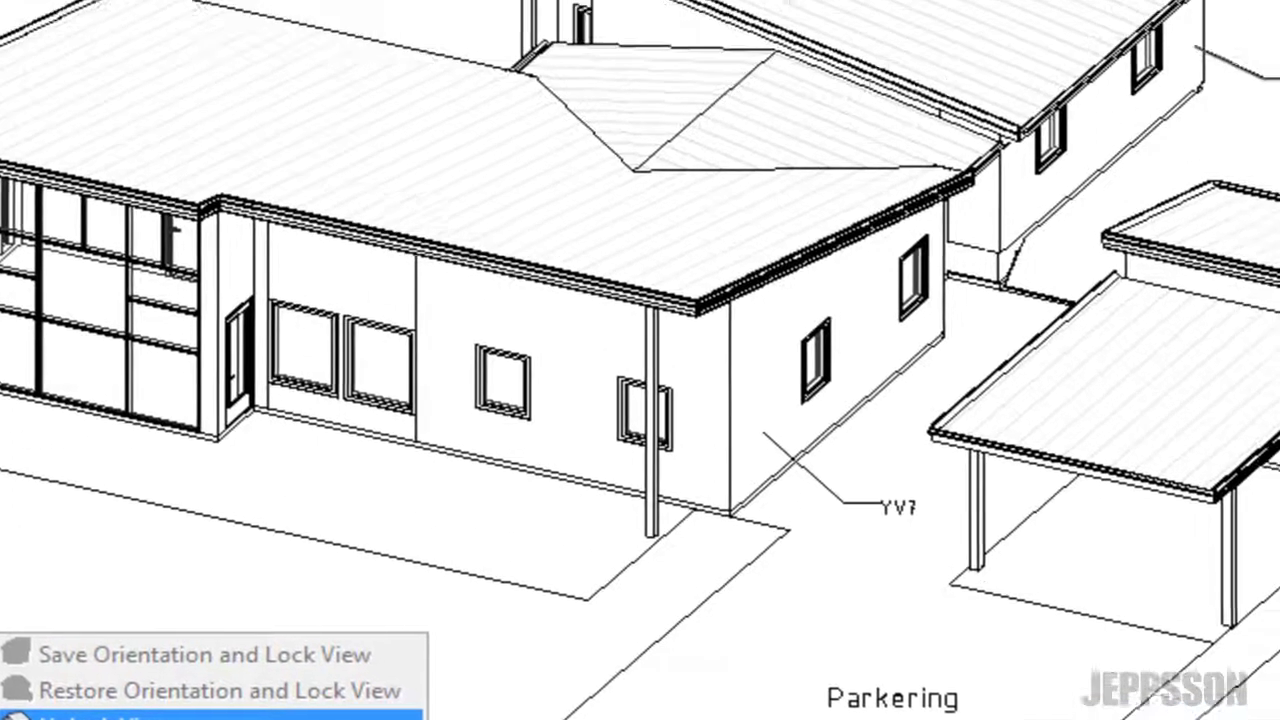
Unlock the view, delete the Parkering text, and restore P_SO's saved locked orientation.
{"action": "left_click", "coordinate": [130, 600]}
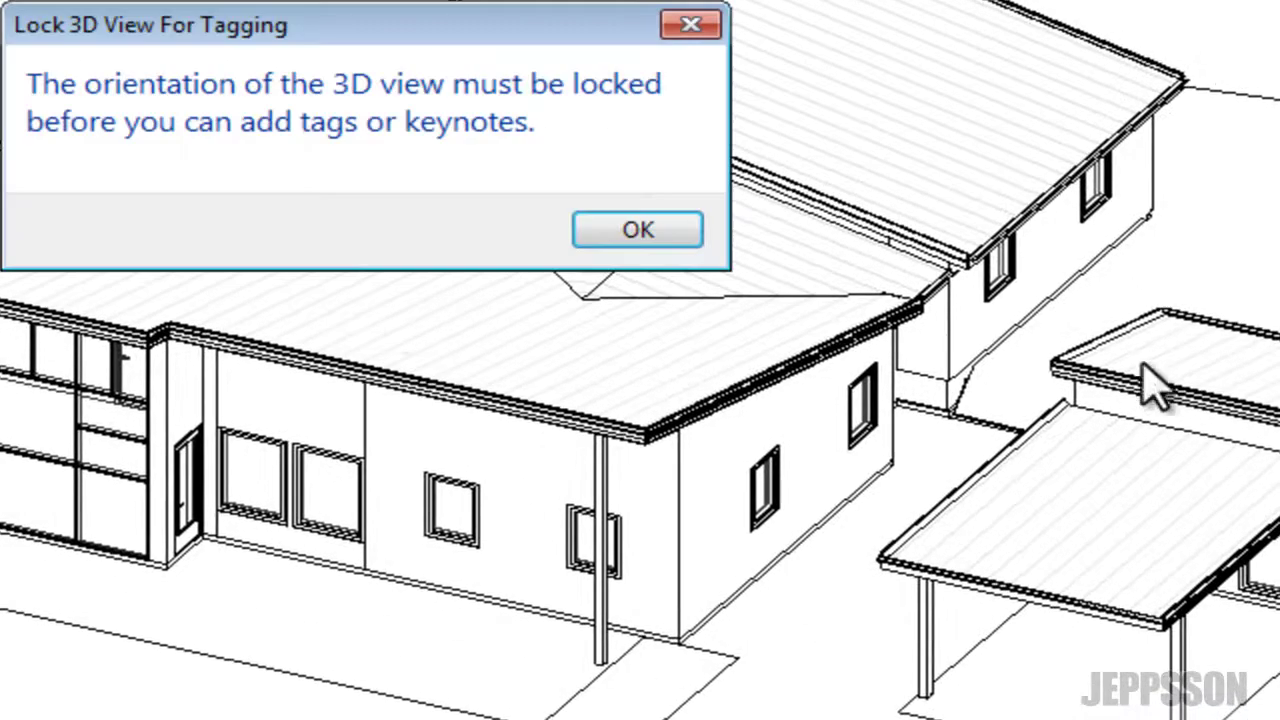
{"action": "left_click", "coordinate": [600, 220]}
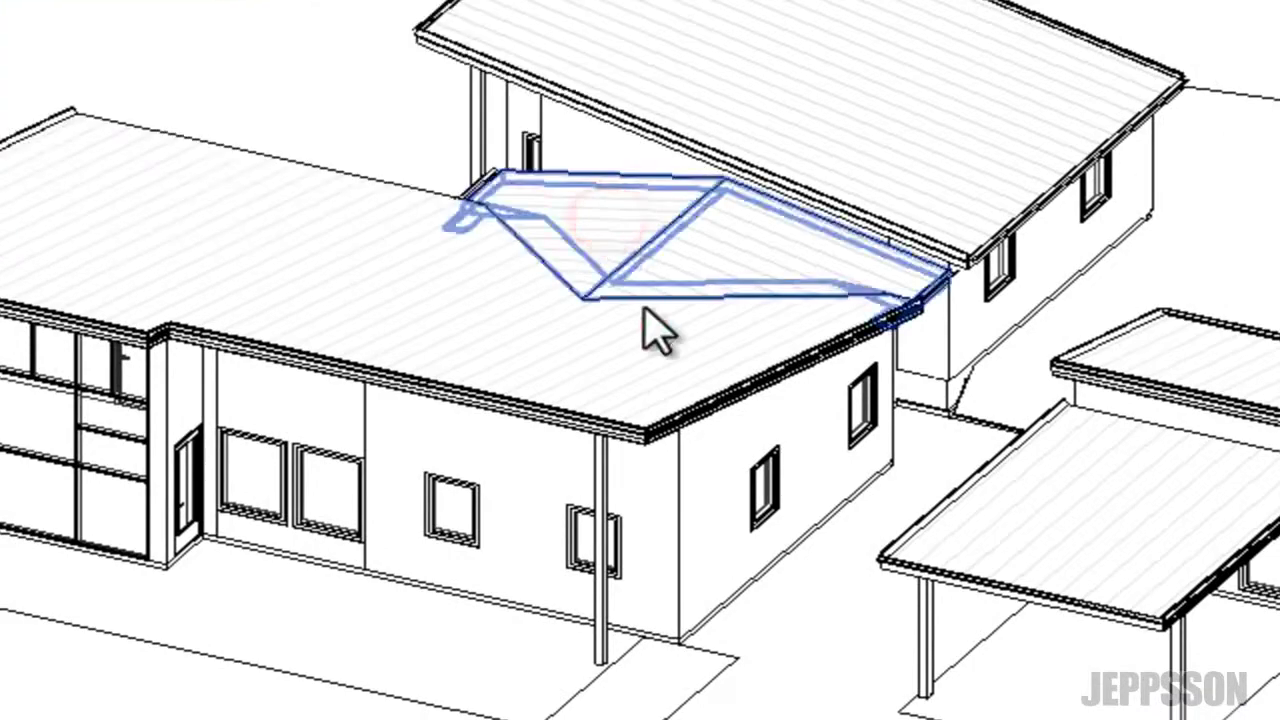
{"action": "middle_click_drag", "start_coordinate": [729, 551], "coordinate": [731, 337], "text": "shift"}
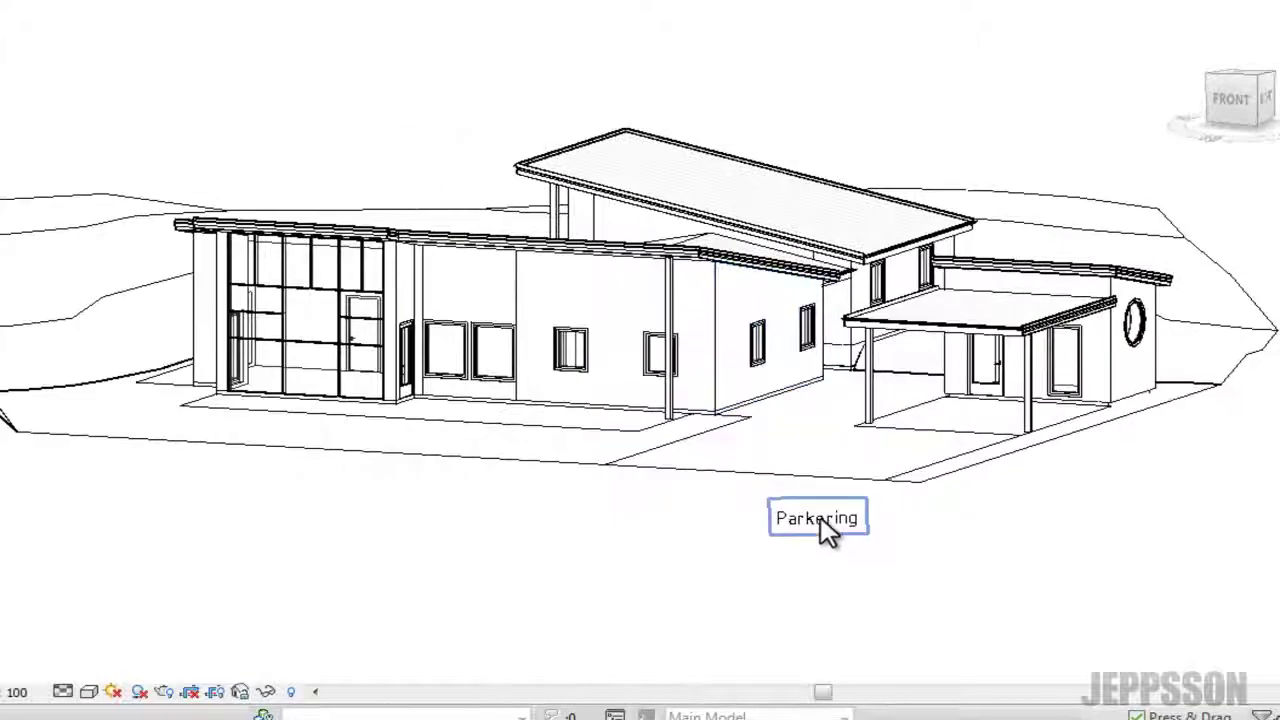
{"action": "left_click", "coordinate": [821, 519]}
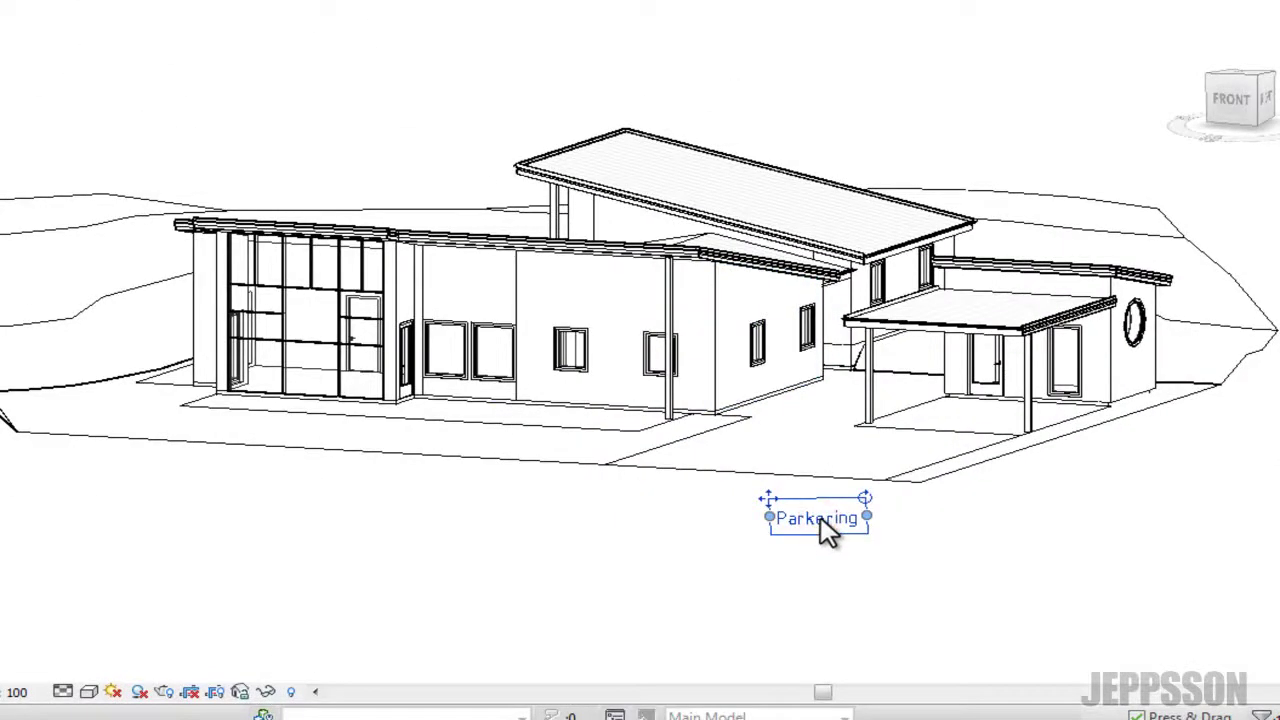
{"action": "key", "text": "Delete"}
{"action": "middle_click_drag", "start_coordinate": [666, 460], "coordinate": [655, 450], "text": "shift"}
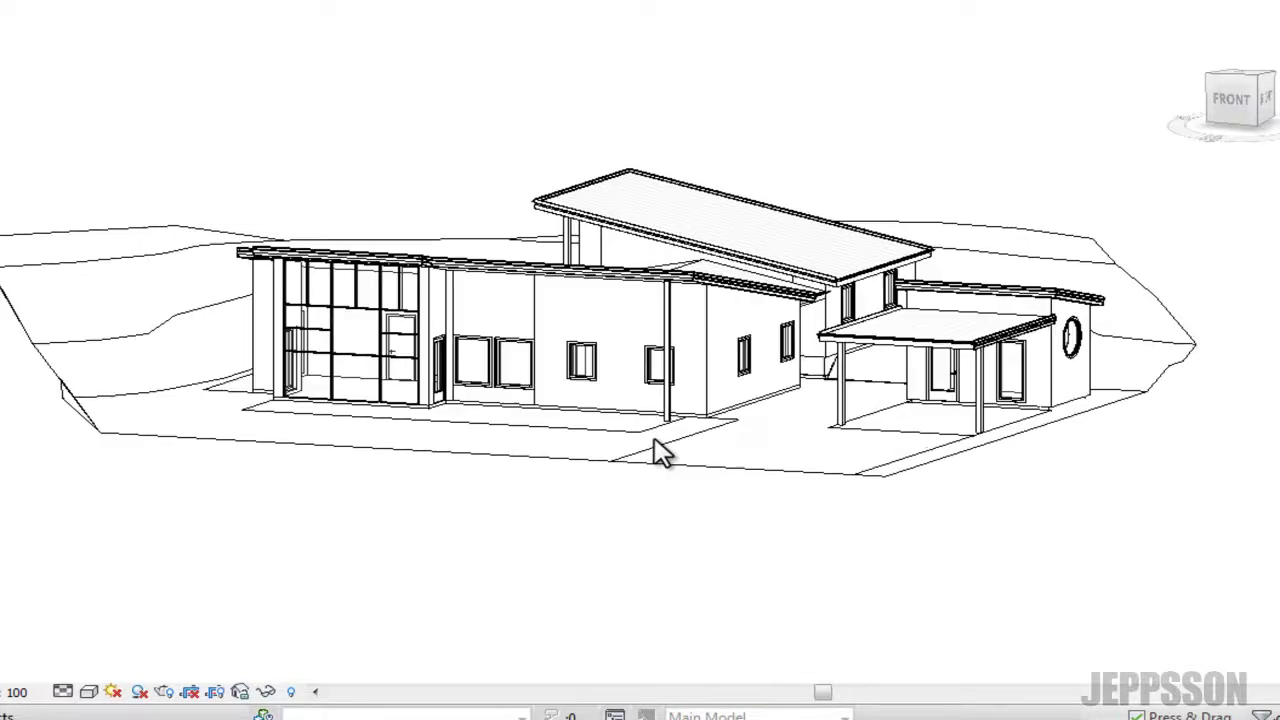
{"action": "left_click", "coordinate": [378, 665]}
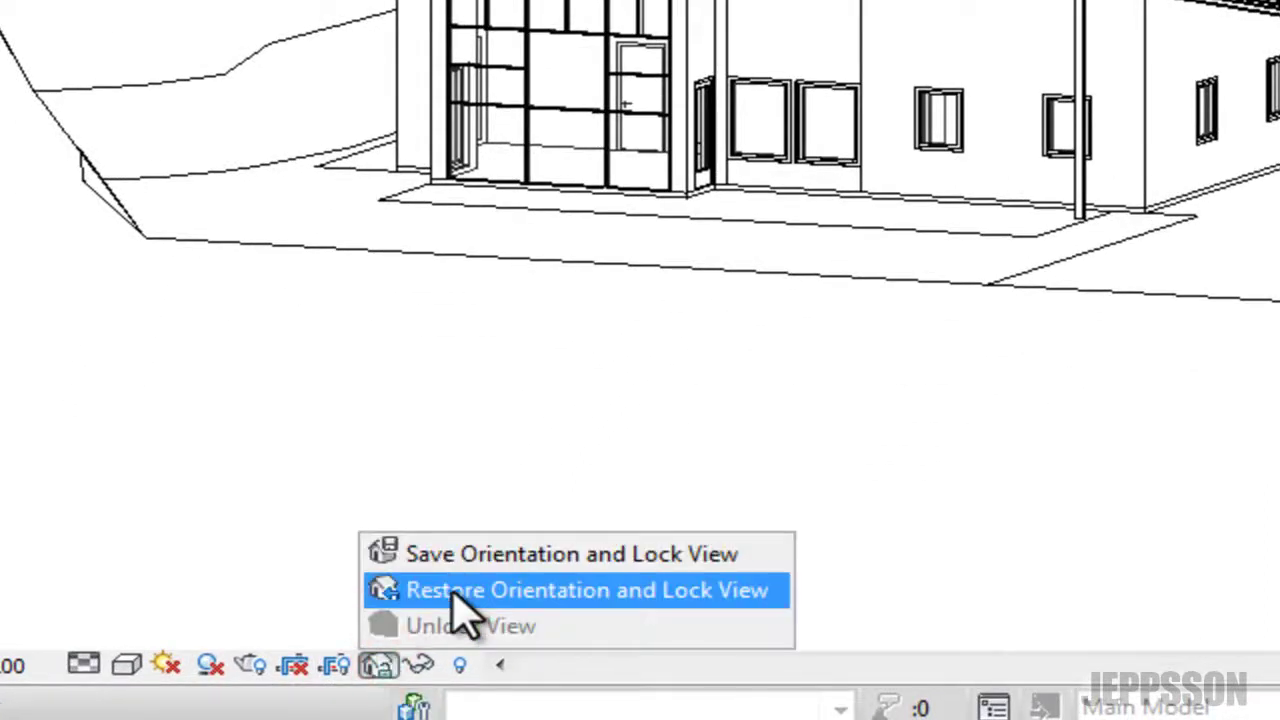
{"action": "left_click", "coordinate": [455, 592]}
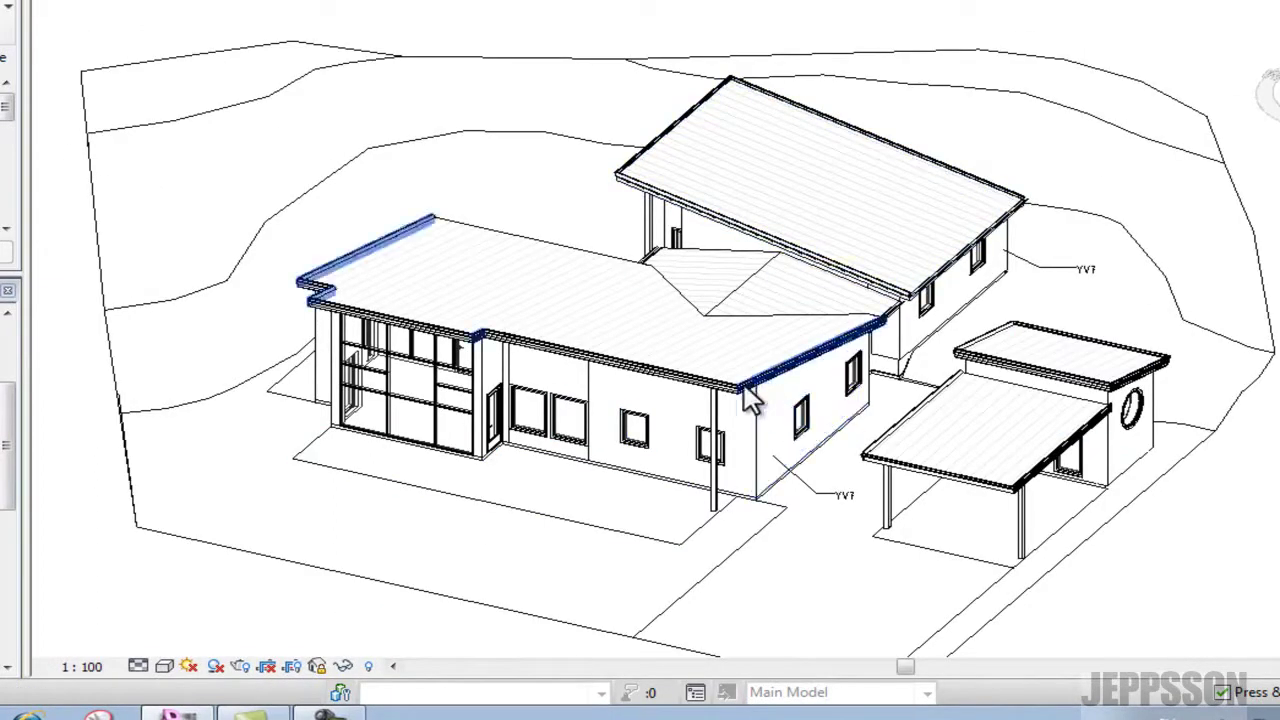
In Graphic Display Options, set Surfaces to Shaded and turn on Ghost Surfaces.
{"action": "left_click", "coordinate": [166, 666]}
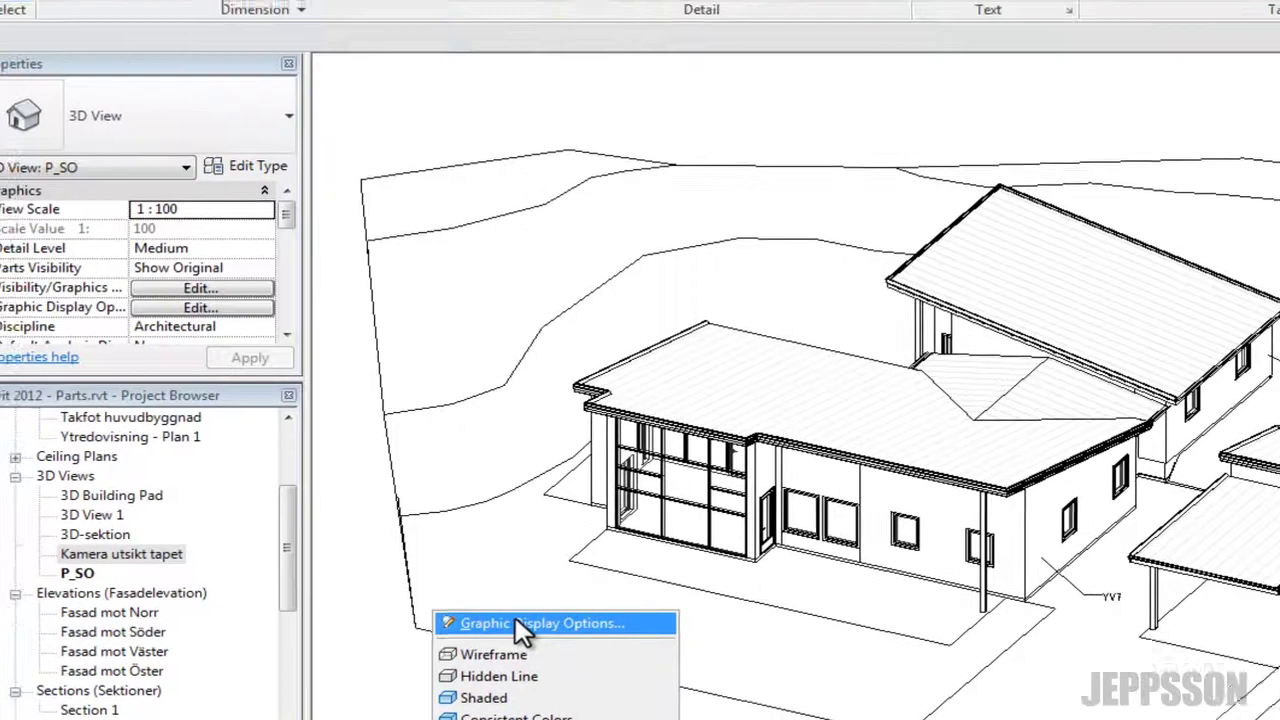
{"action": "left_click", "coordinate": [265, 522]}
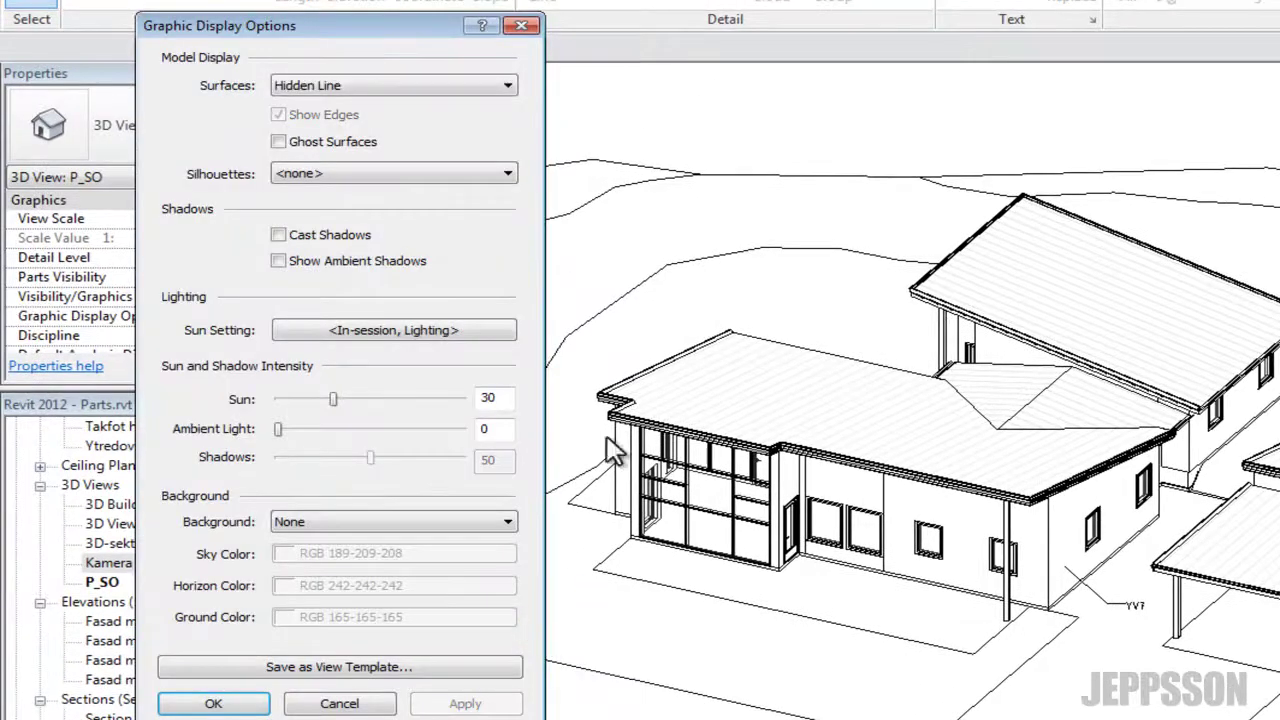
{"action": "left_click_drag", "start_coordinate": [398, 38], "coordinate": [388, 38]}
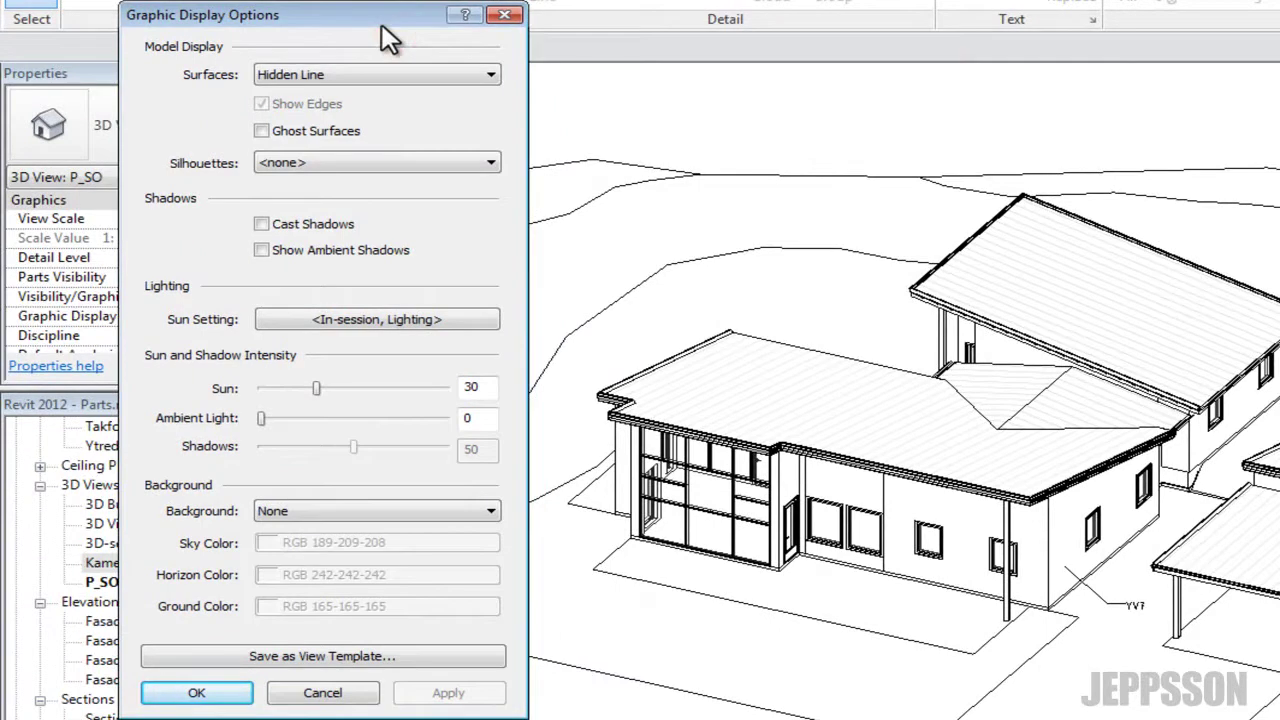
{"action": "left_click", "coordinate": [381, 76]}
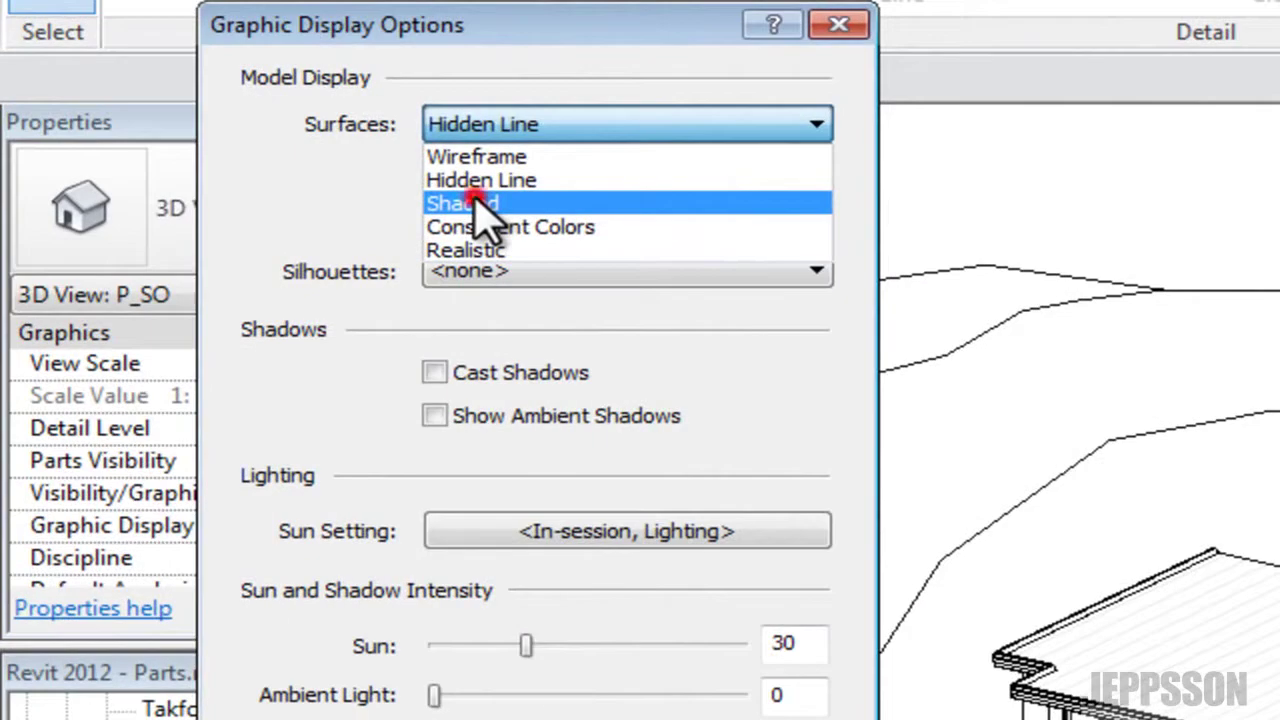
{"action": "left_click", "coordinate": [474, 202]}
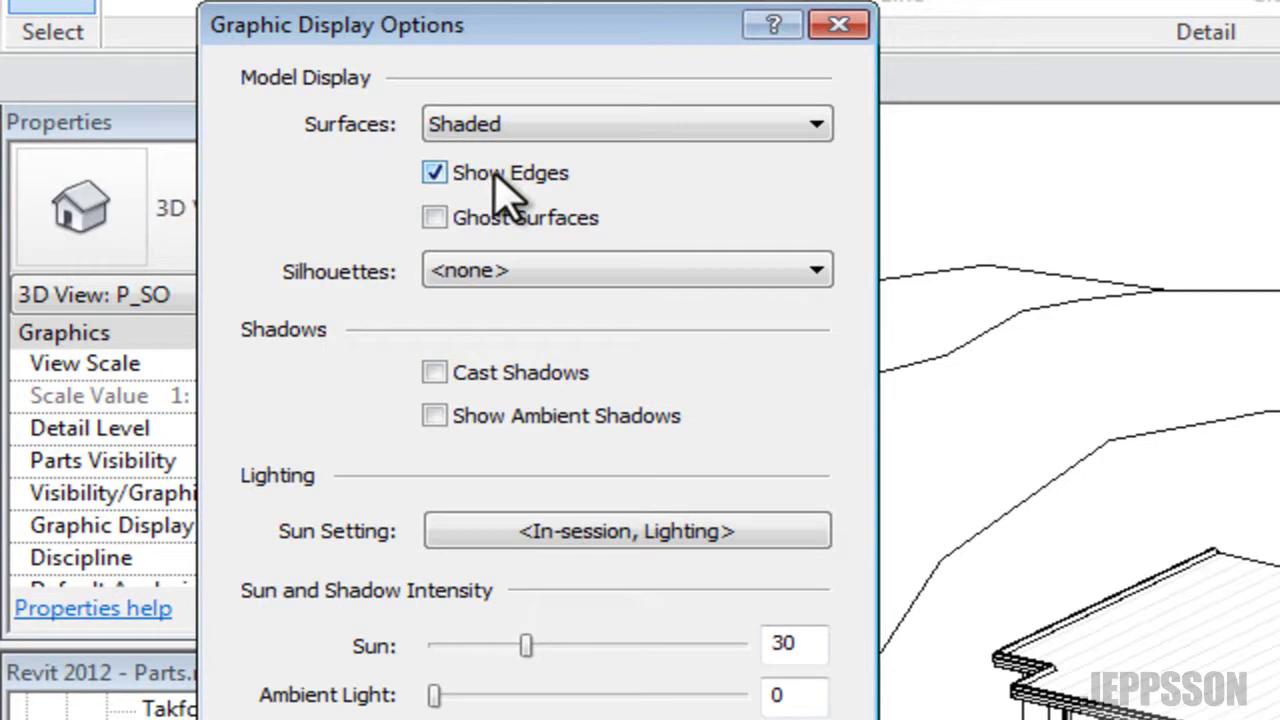
{"action": "left_click", "coordinate": [433, 218]}
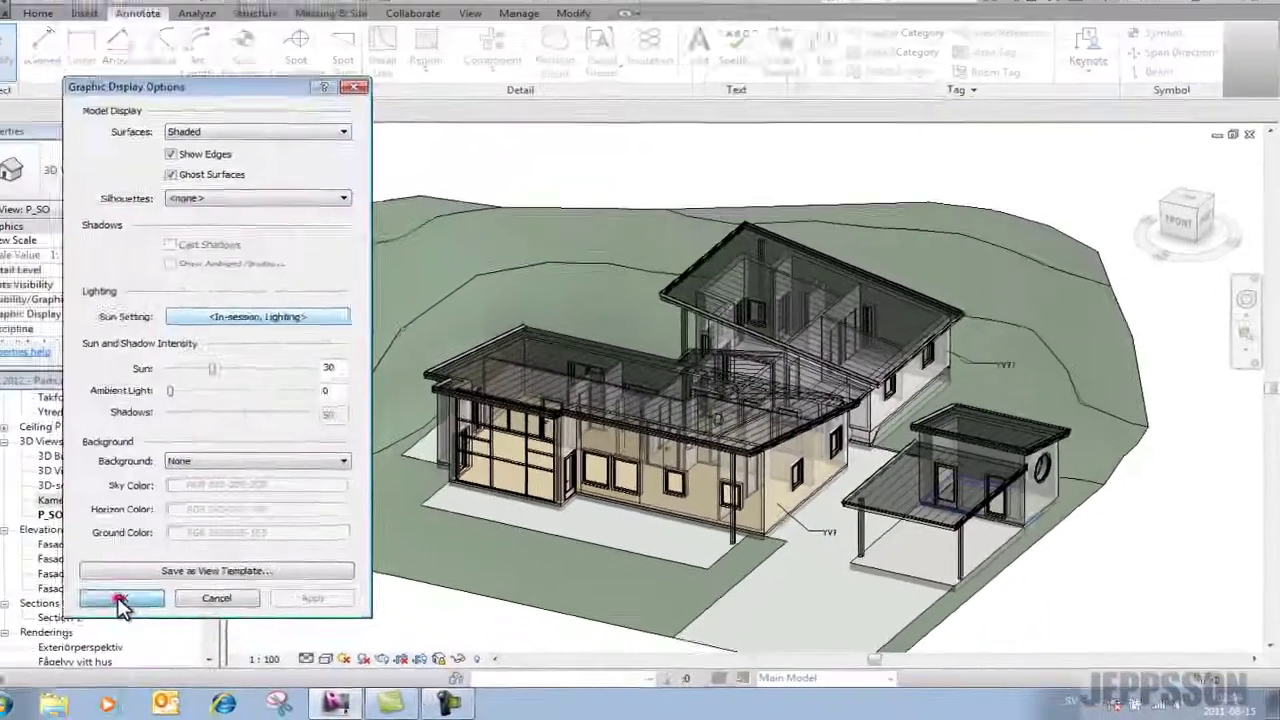
Confirm the display settings, then inspect the roof and upper-floor door, keeping its 590.0 dimension.
{"action": "left_click", "coordinate": [109, 599]}
{"action": "left_click", "coordinate": [945, 489]}
{"action": "middle_click_drag", "start_coordinate": [924, 486], "coordinate": [965, 537]}
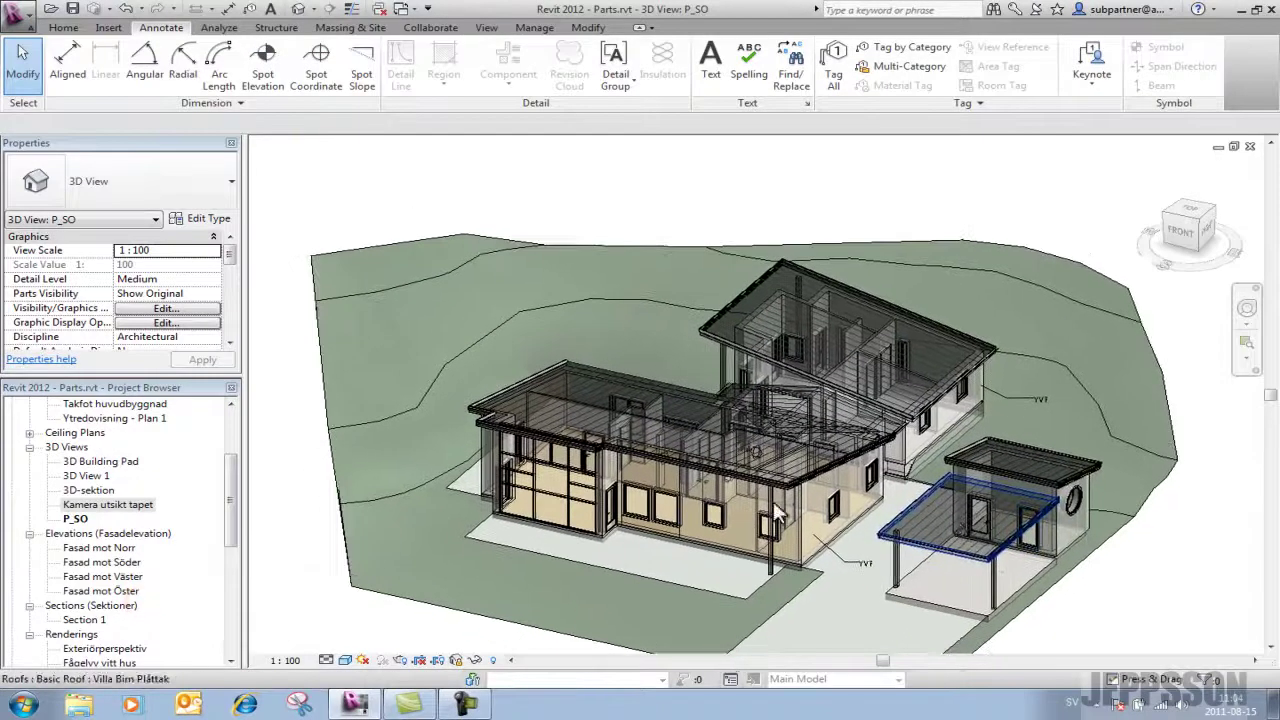
{"action": "scroll", "coordinate": [515, 379], "scroll_direction": "up", "scroll_amount": 3}
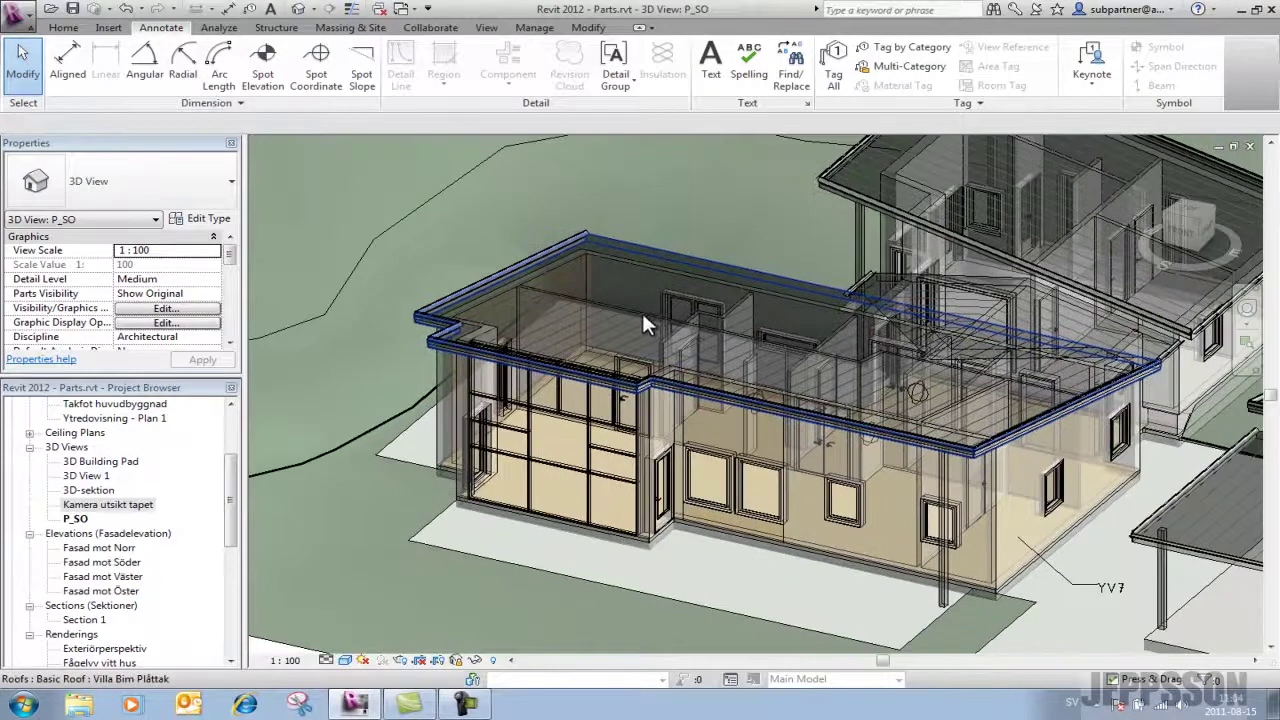
{"action": "left_click", "coordinate": [606, 336]}
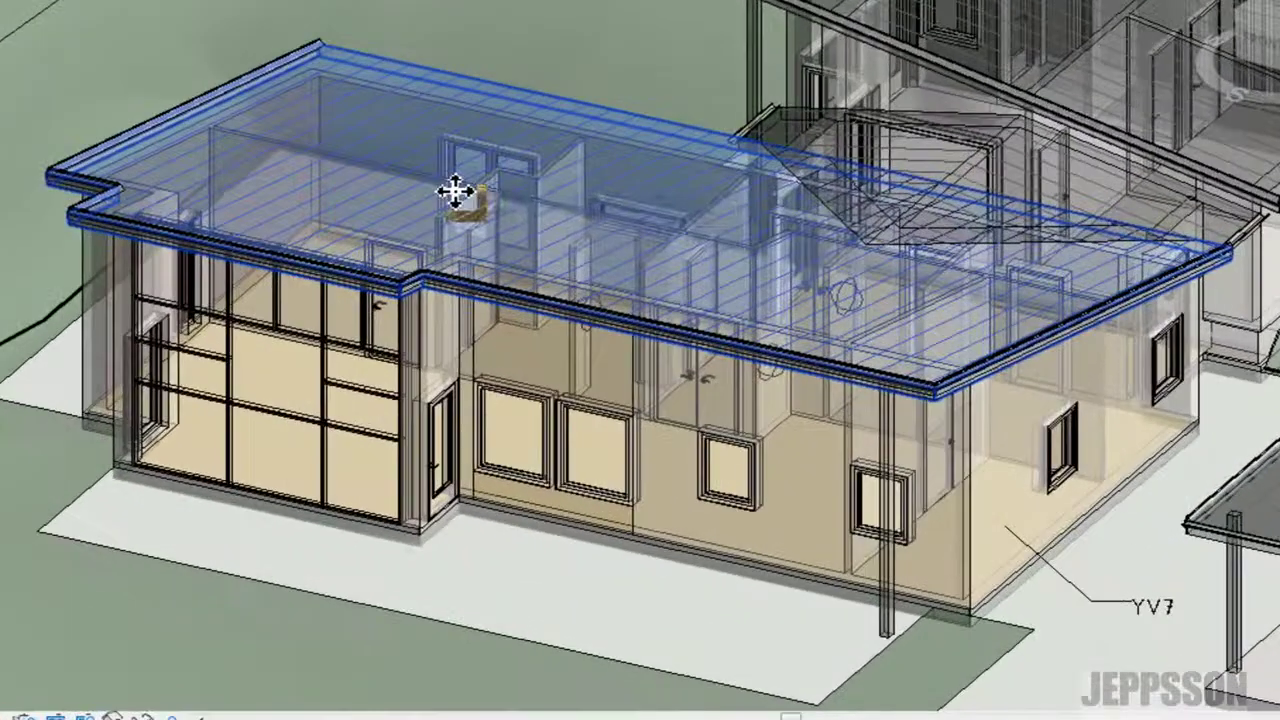
{"action": "scroll", "coordinate": [456, 192], "scroll_direction": "up", "scroll_amount": 3}
{"action": "left_click", "coordinate": [491, 281]}
{"action": "scroll", "coordinate": [491, 281], "scroll_direction": "up", "scroll_amount": 2}
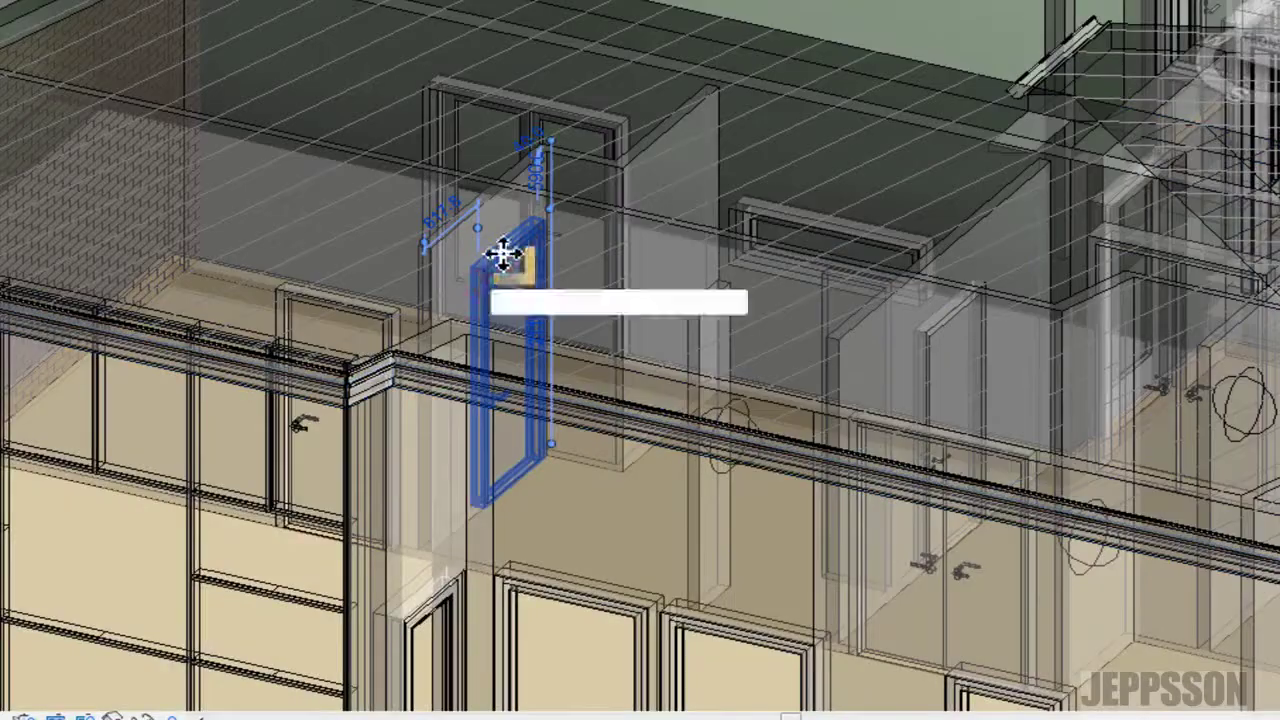
{"action": "left_click", "coordinate": [521, 193]}
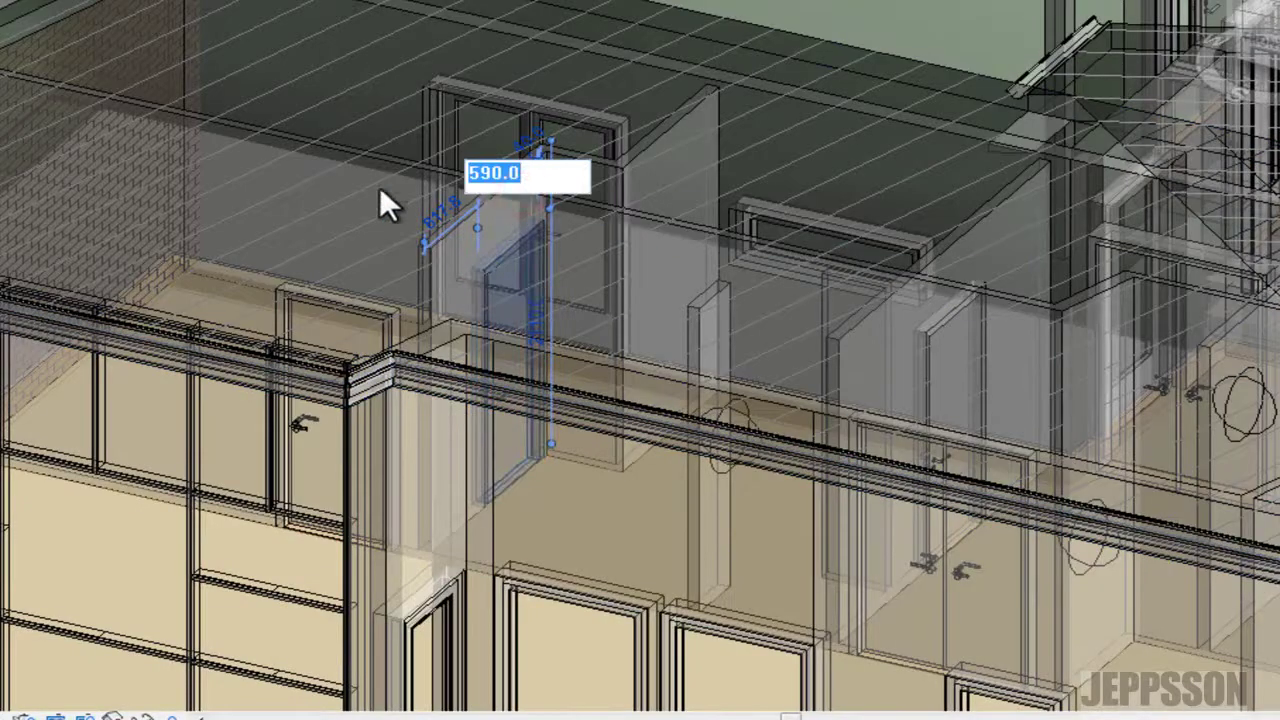
{"action": "key", "text": "Return"}
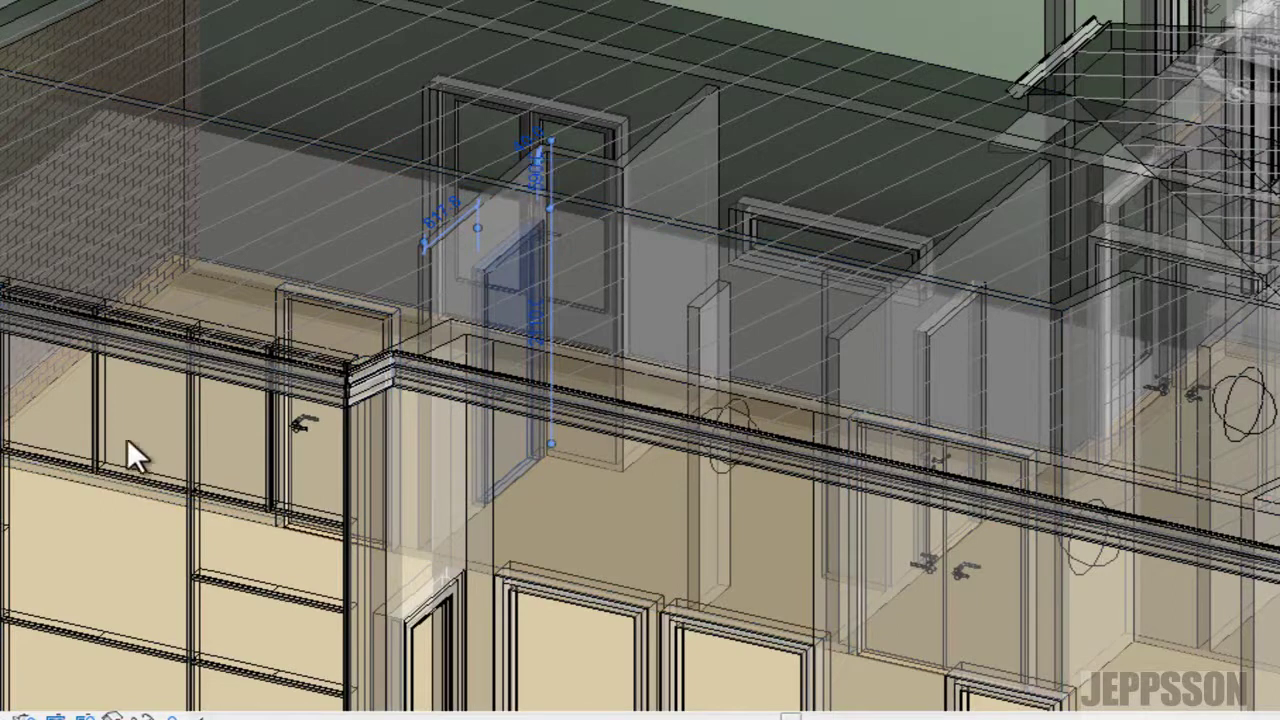
Inspect the windows, then unlock the 3D view's orientation and orbit the house.
{"action": "left_click", "coordinate": [298, 422]}
{"action": "middle_click_drag", "start_coordinate": [514, 375], "coordinate": [815, 507], "text": "shift"}
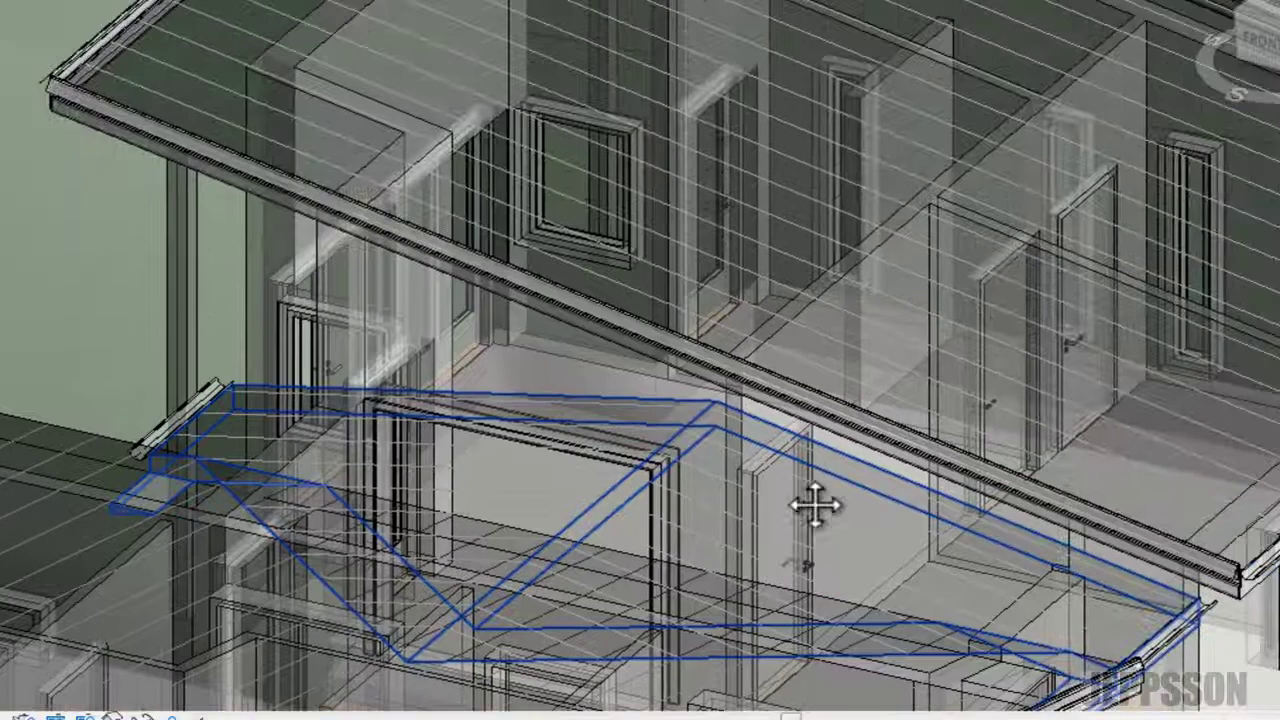
{"action": "left_click", "coordinate": [725, 174]}
{"action": "middle_click_drag", "start_coordinate": [725, 172], "coordinate": [715, 307], "text": "shift"}
{"action": "scroll", "coordinate": [873, 160], "scroll_direction": "down", "scroll_amount": 5}
{"action": "left_click", "coordinate": [115, 716]}
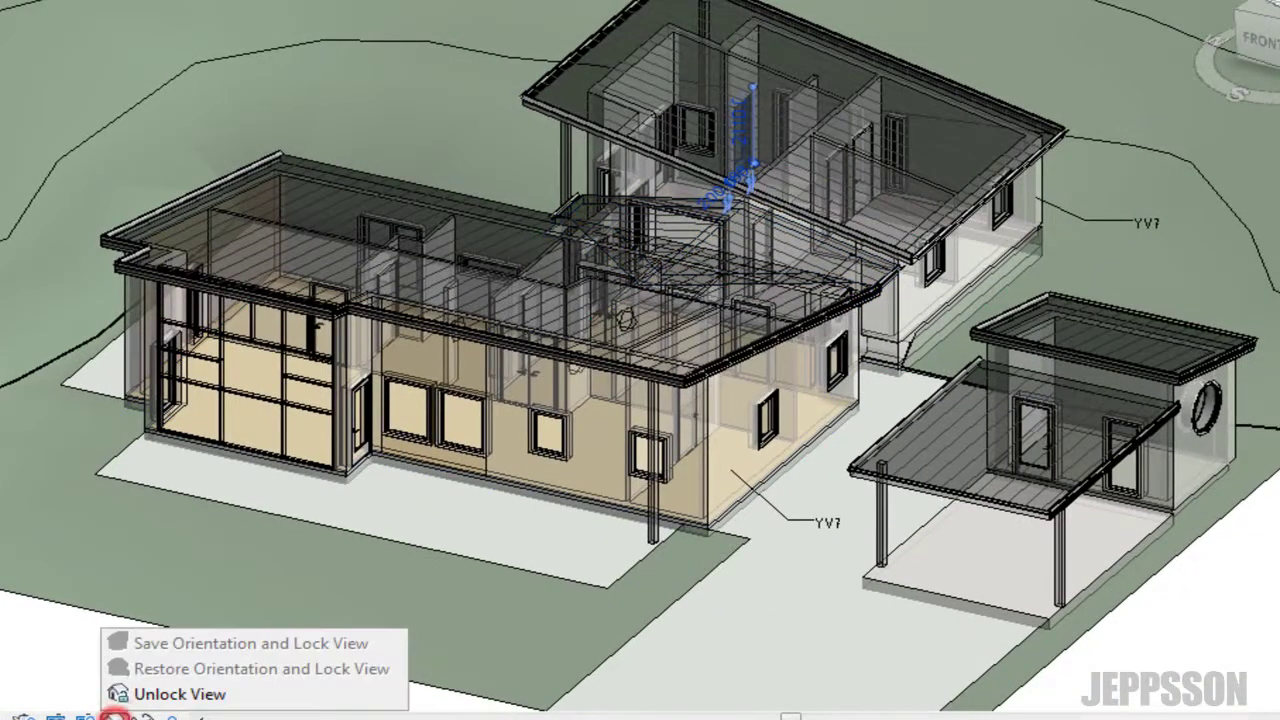
{"action": "left_click", "coordinate": [125, 694]}
{"action": "middle_click_drag", "start_coordinate": [507, 375], "coordinate": [620, 563], "text": "shift"}
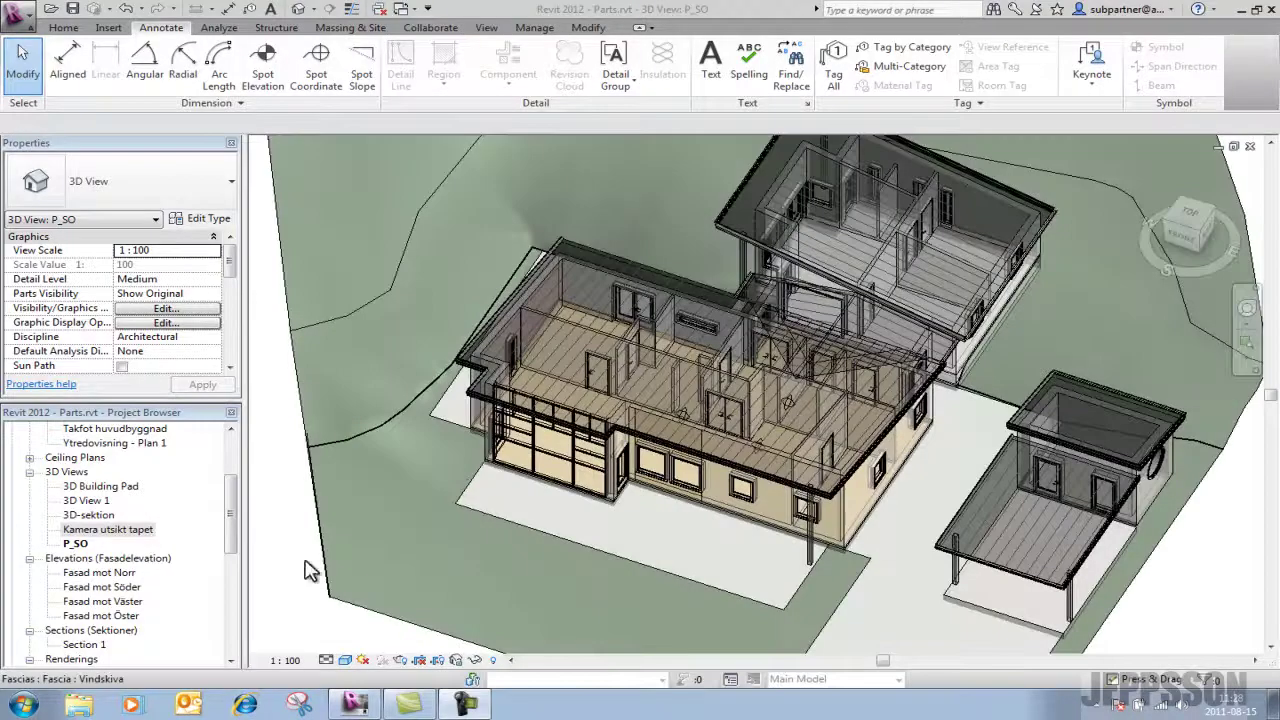
Switch the P_SO view to the Hidden Line visual style.
{"action": "left_click", "coordinate": [344, 661]}
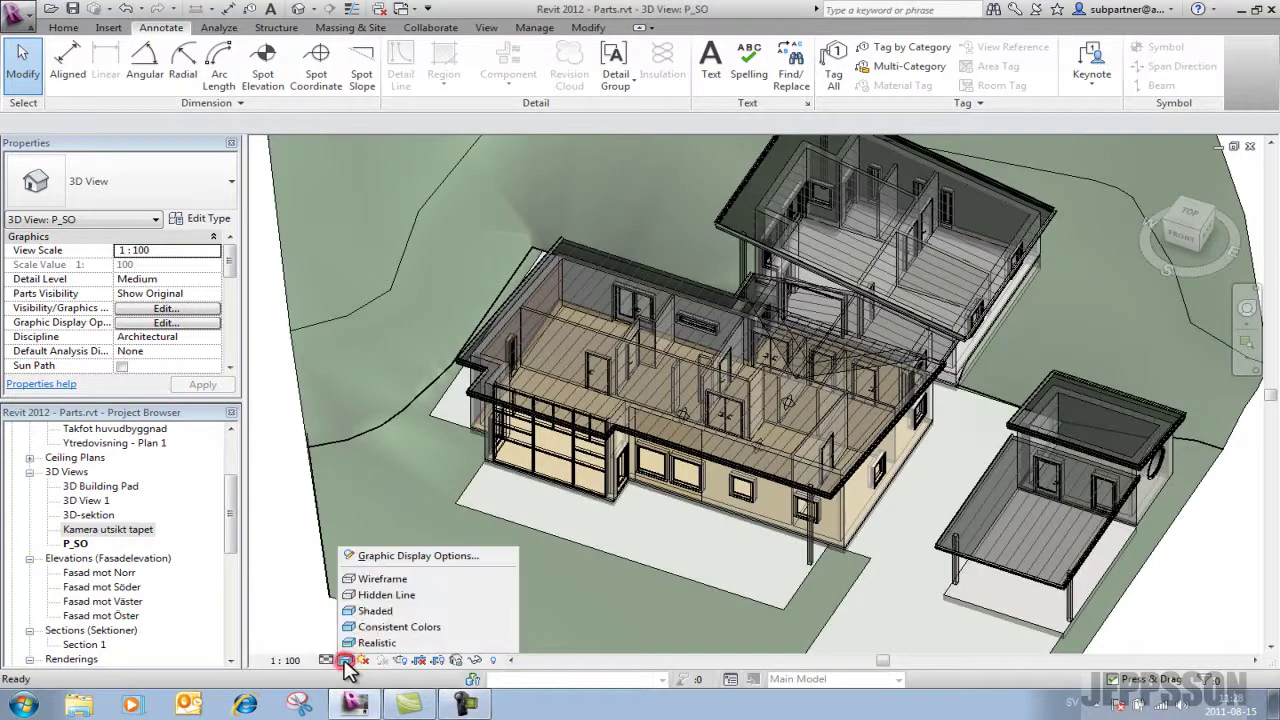
{"action": "left_click", "coordinate": [395, 597]}
{"action": "middle_click_drag", "start_coordinate": [1010, 565], "coordinate": [955, 540], "text": "shift"}
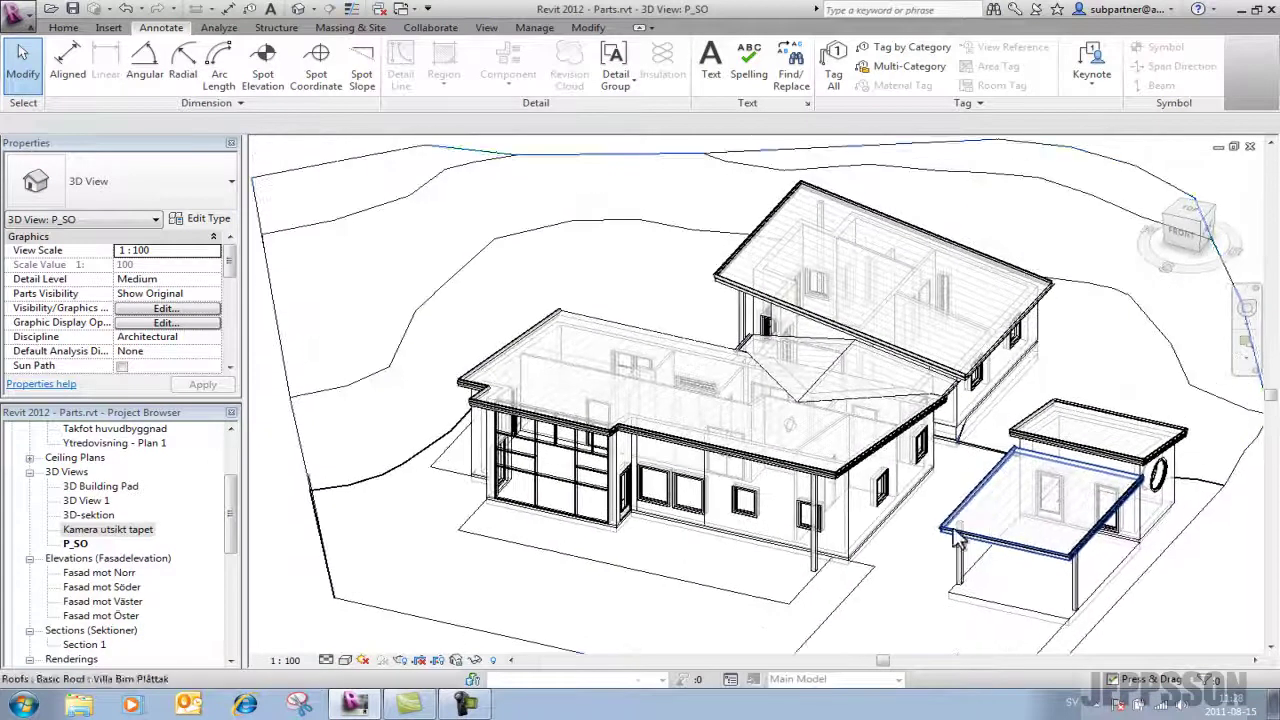
Turn off Ghost Surfaces and turn on ambient shadows in Graphic Display Options, then apply.
{"action": "left_click", "coordinate": [344, 660]}
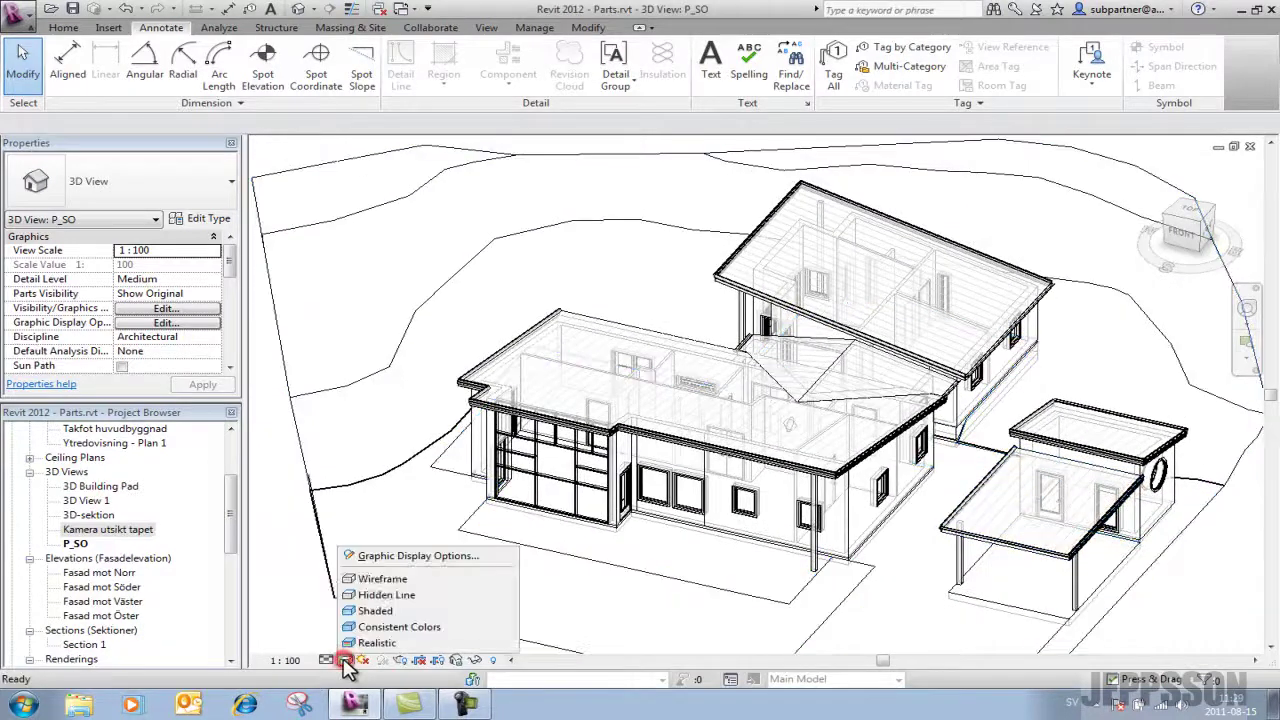
{"action": "left_click", "coordinate": [400, 556]}
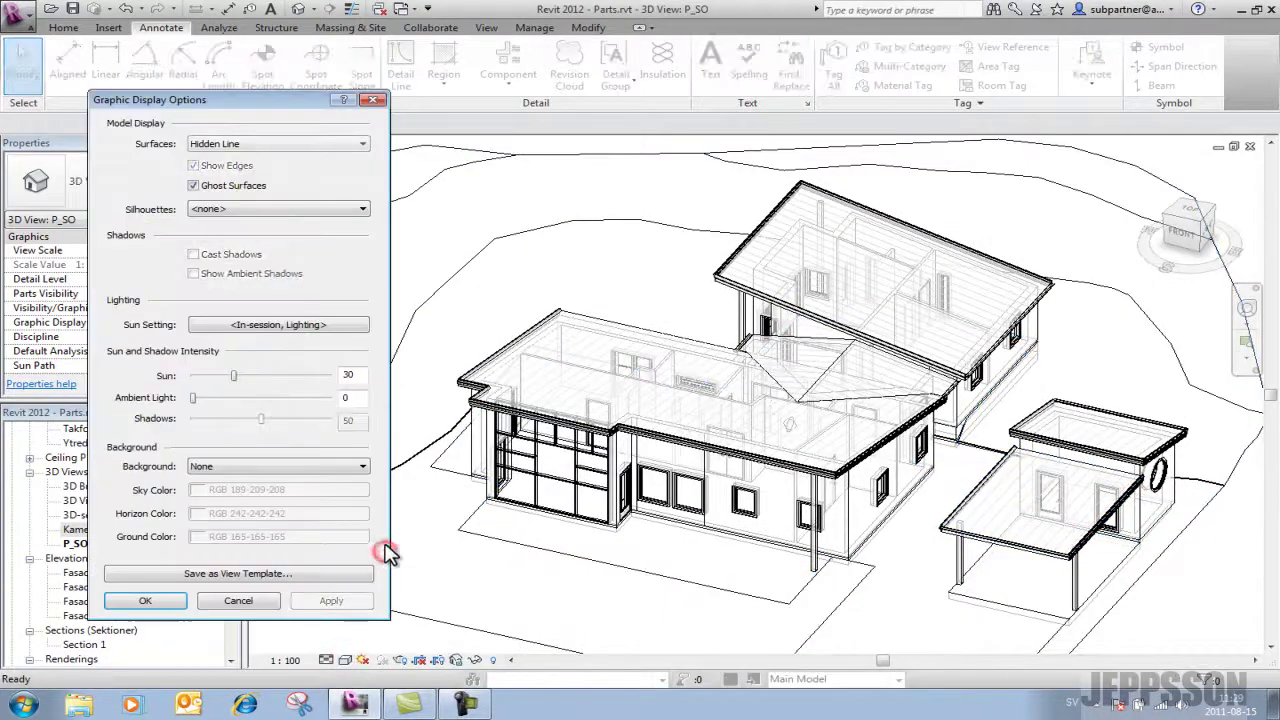
{"action": "left_click", "coordinate": [195, 186]}
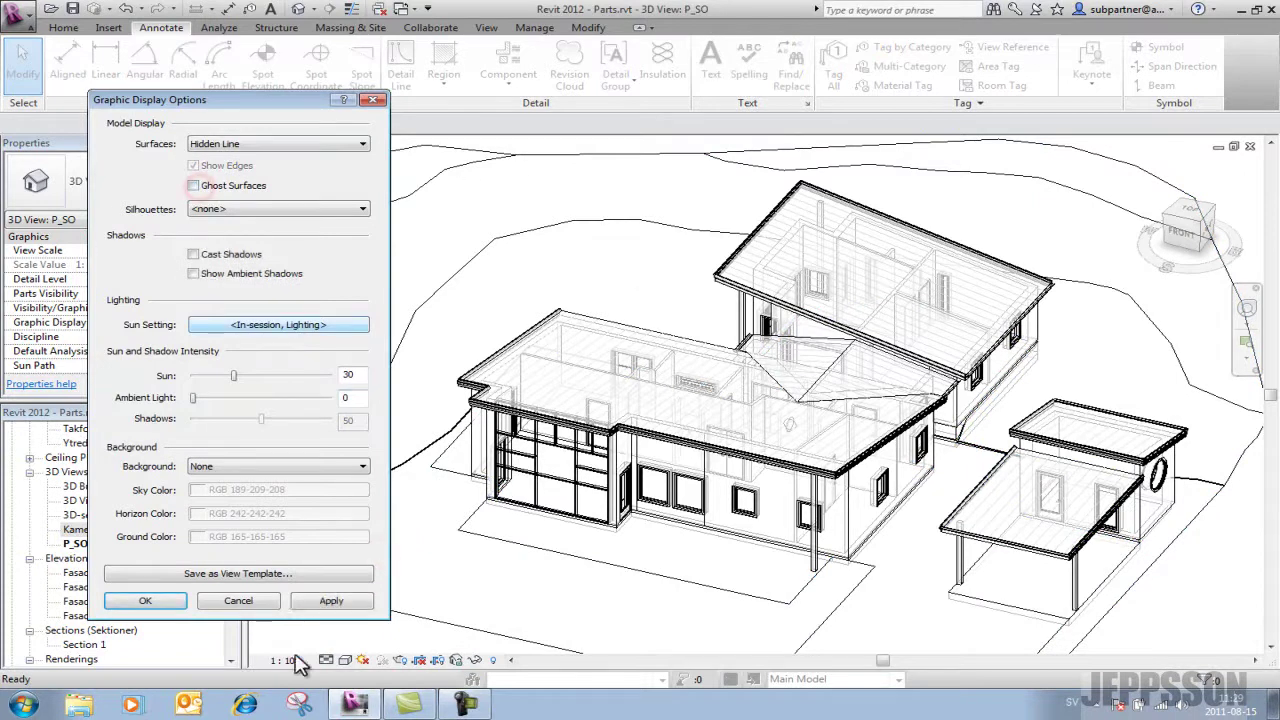
{"action": "left_click", "coordinate": [300, 602]}
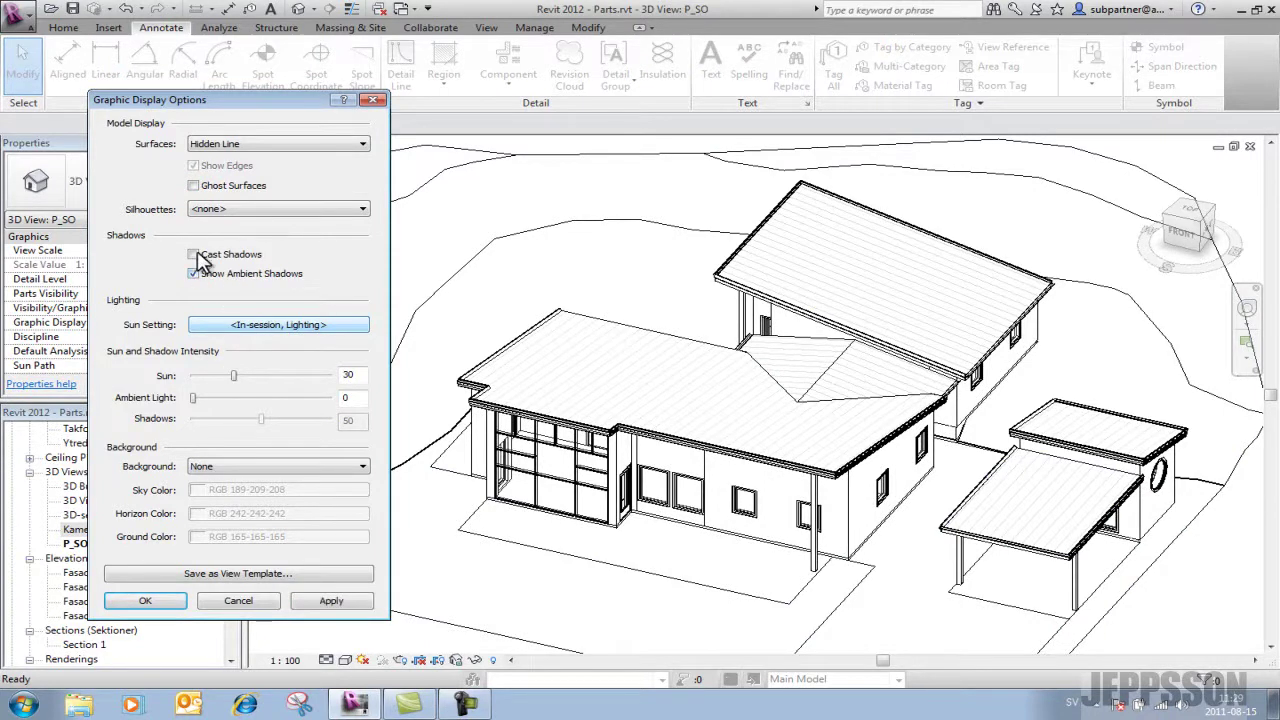
{"action": "left_click", "coordinate": [163, 601]}
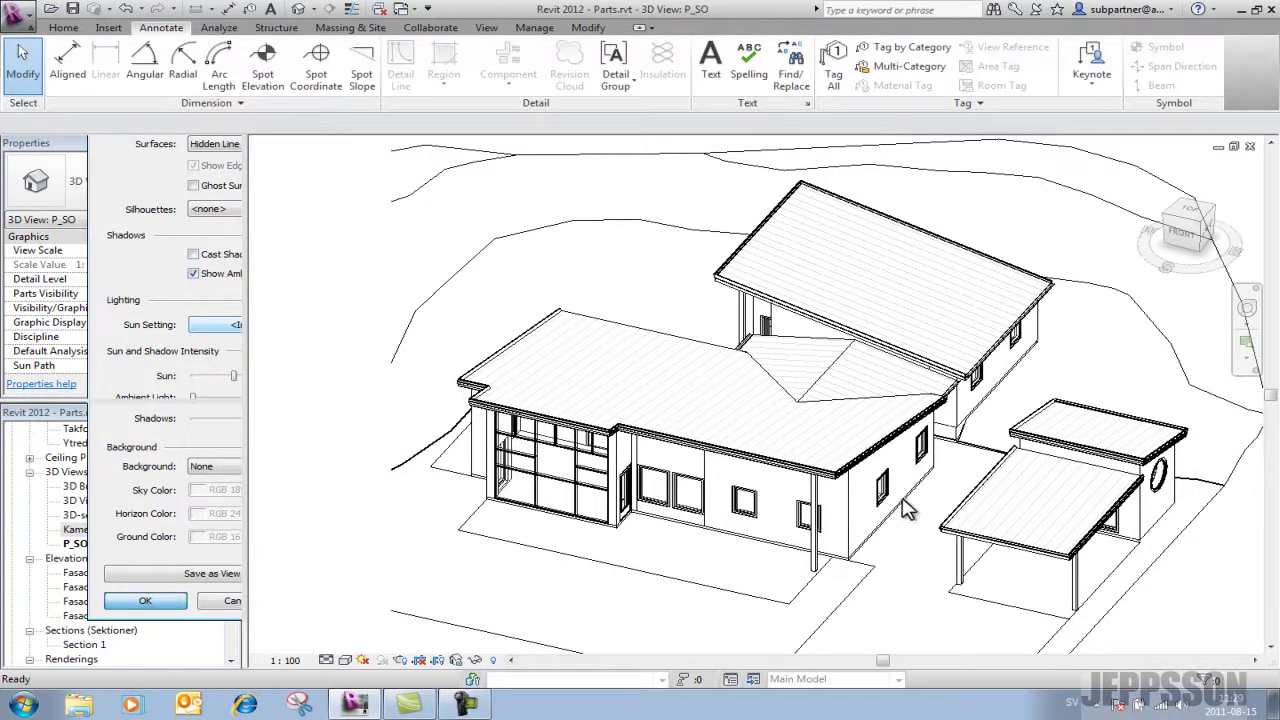
{"action": "mouse_move", "coordinate": [731, 523]}
{"action": "middle_mouse_down", "text": "shift"}
{"action": "mouse_move", "coordinate": [820, 508]}
{"action": "mouse_move", "coordinate": [848, 428]}
{"action": "mouse_move", "coordinate": [703, 523]}
{"action": "mouse_move", "coordinate": [630, 605]}
{"action": "mouse_move", "coordinate": [712, 590]}
{"action": "mouse_move", "coordinate": [763, 551]}
{"action": "mouse_move", "coordinate": [755, 560]}
{"action": "middle_mouse_up", "text": "shift"}
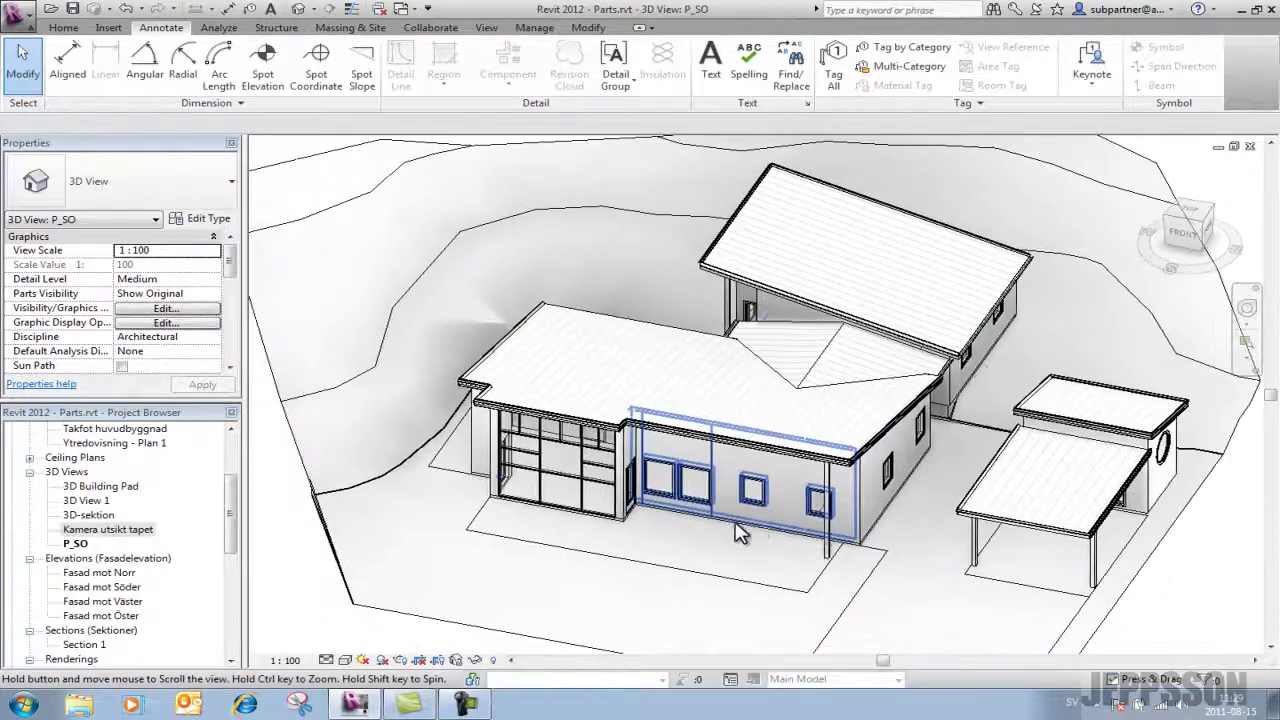
Save the graphic display settings as view template PV_SO, filtered to 3D Views, Walkthroughs.
{"action": "left_click", "coordinate": [344, 660]}
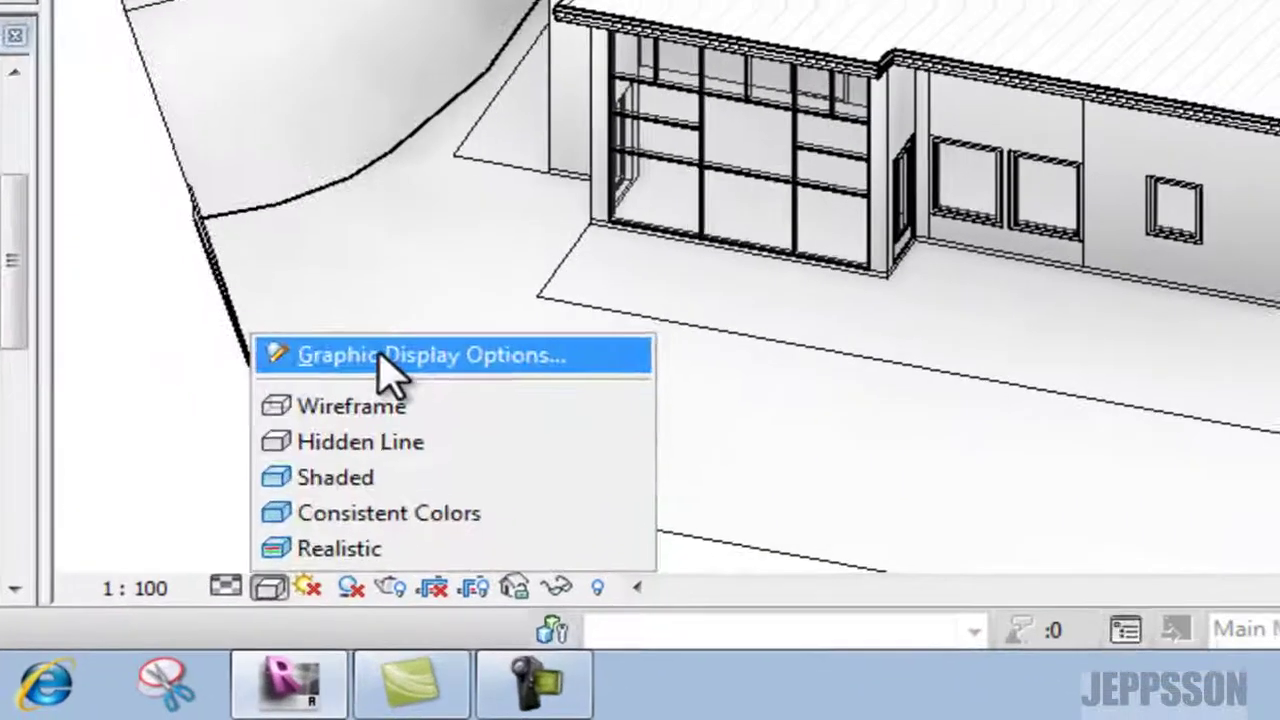
{"action": "left_click", "coordinate": [390, 562]}
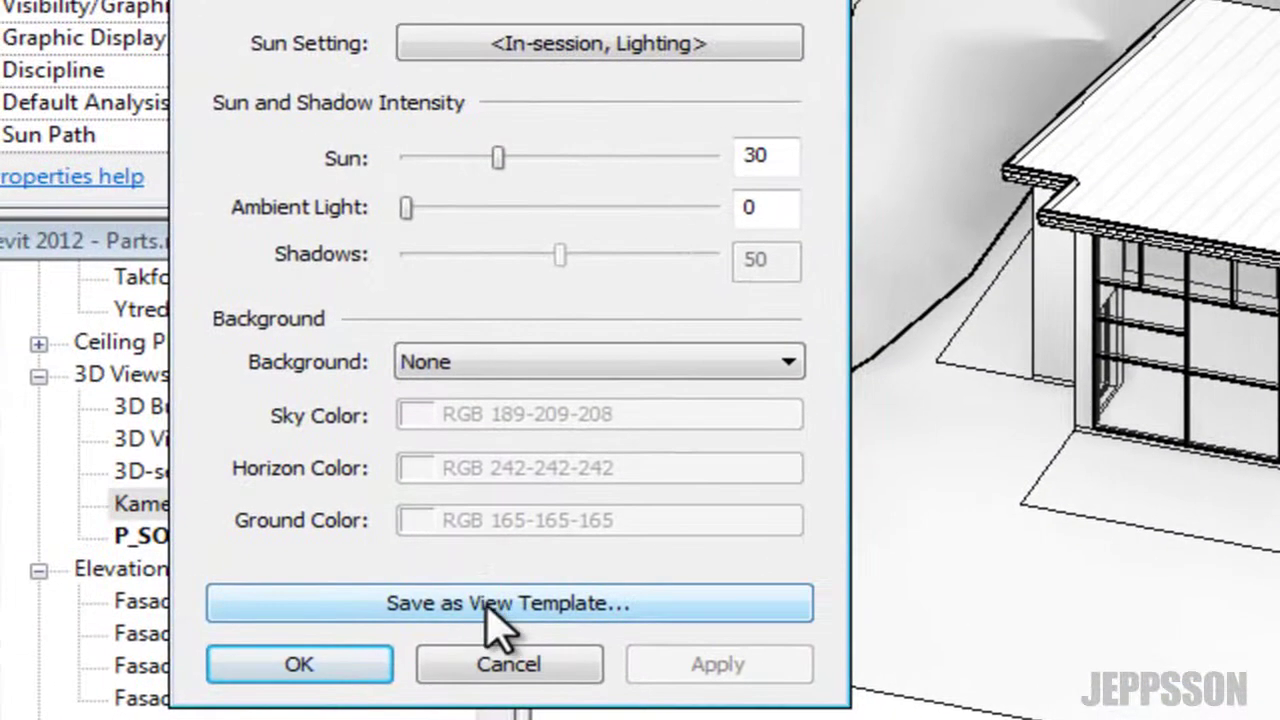
{"action": "left_click", "coordinate": [488, 604]}
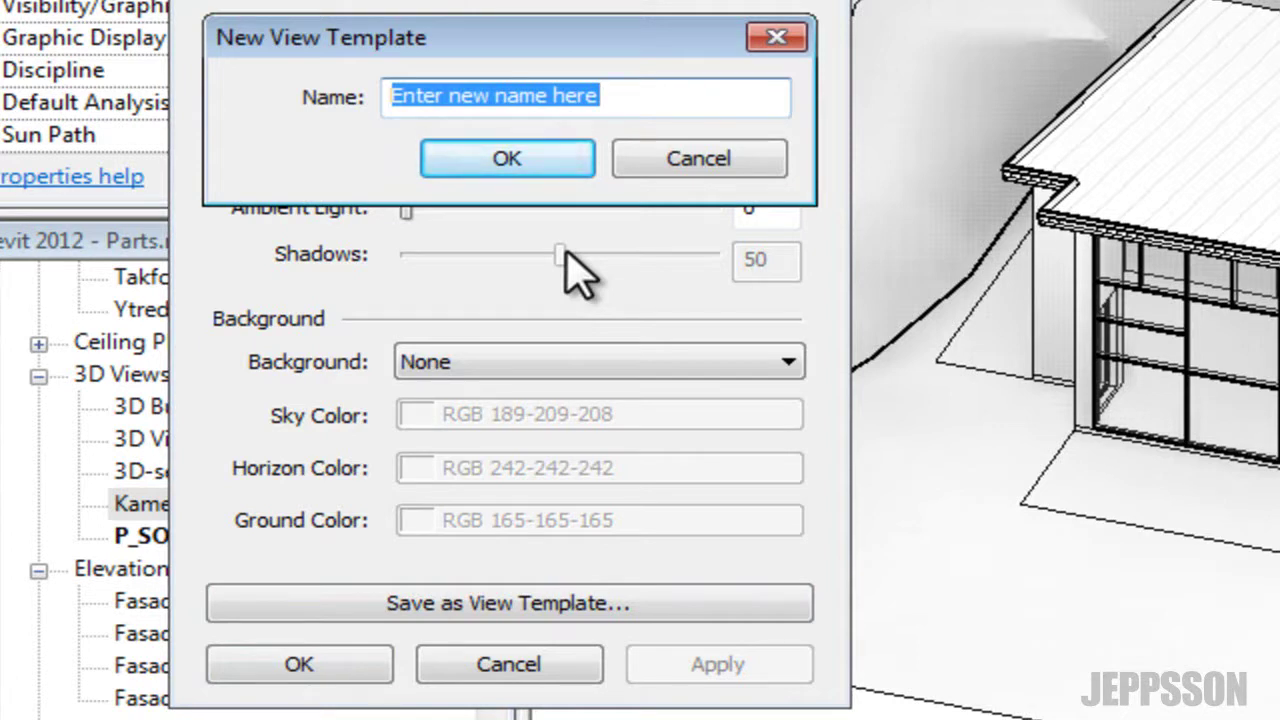
{"action": "type", "text": "PV_"}
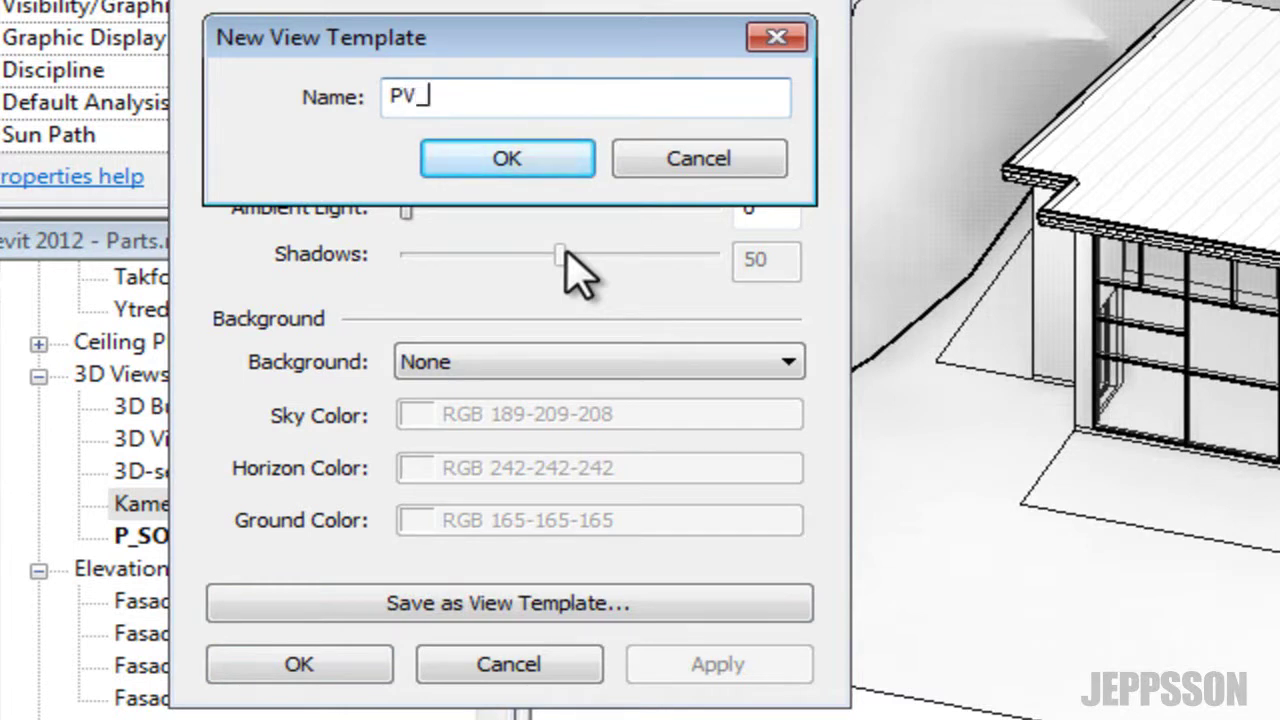
{"action": "type", "text": "SO"}
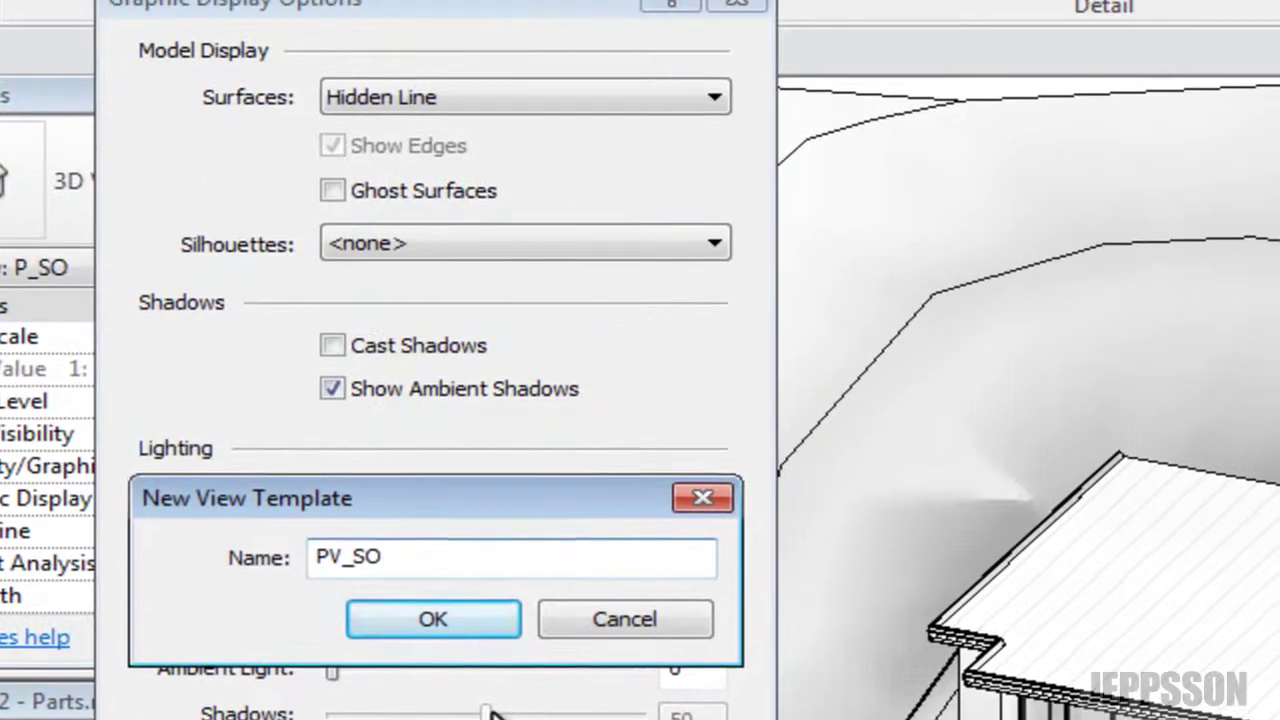
{"action": "key", "text": "Return"}
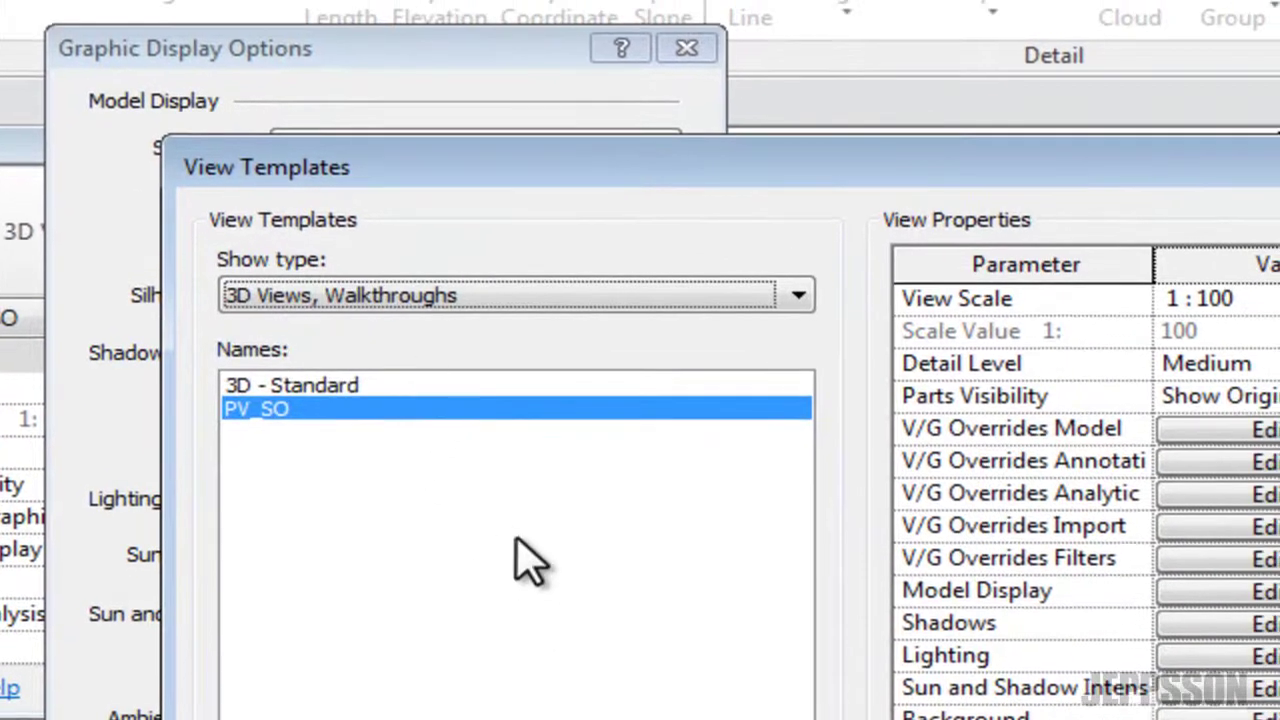
{"action": "left_click", "coordinate": [805, 312]}
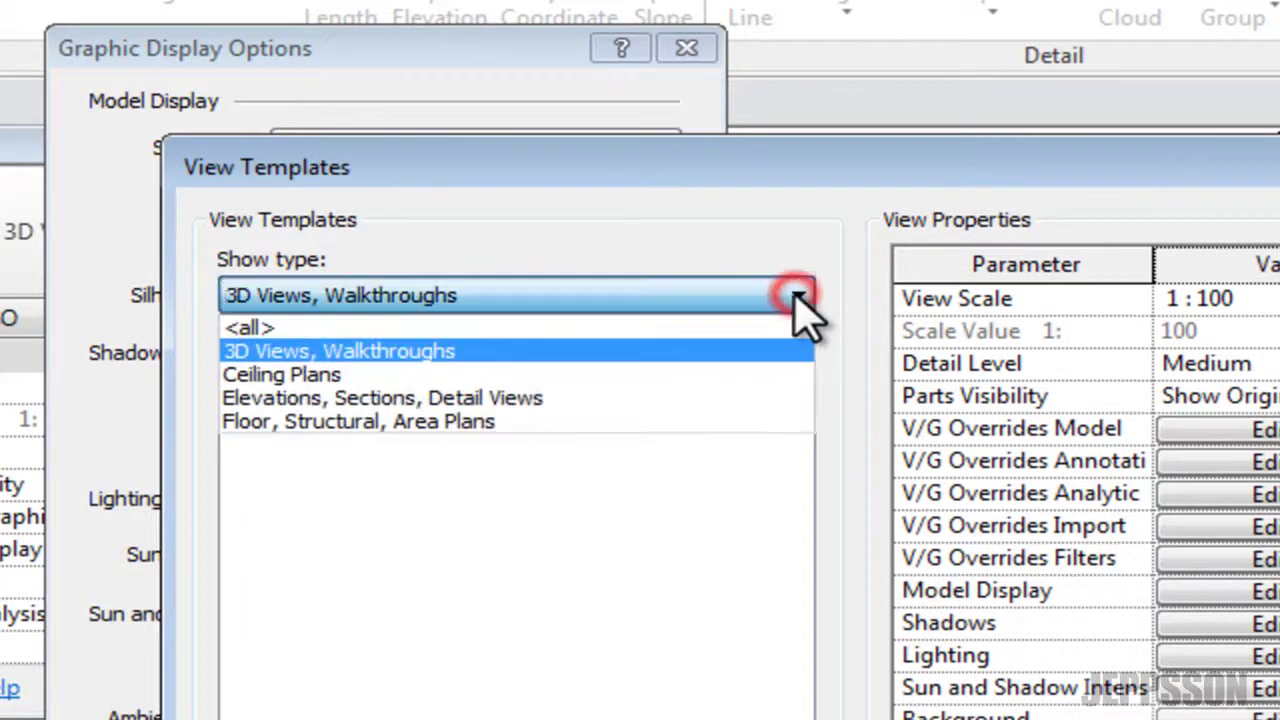
{"action": "left_click", "coordinate": [808, 308]}
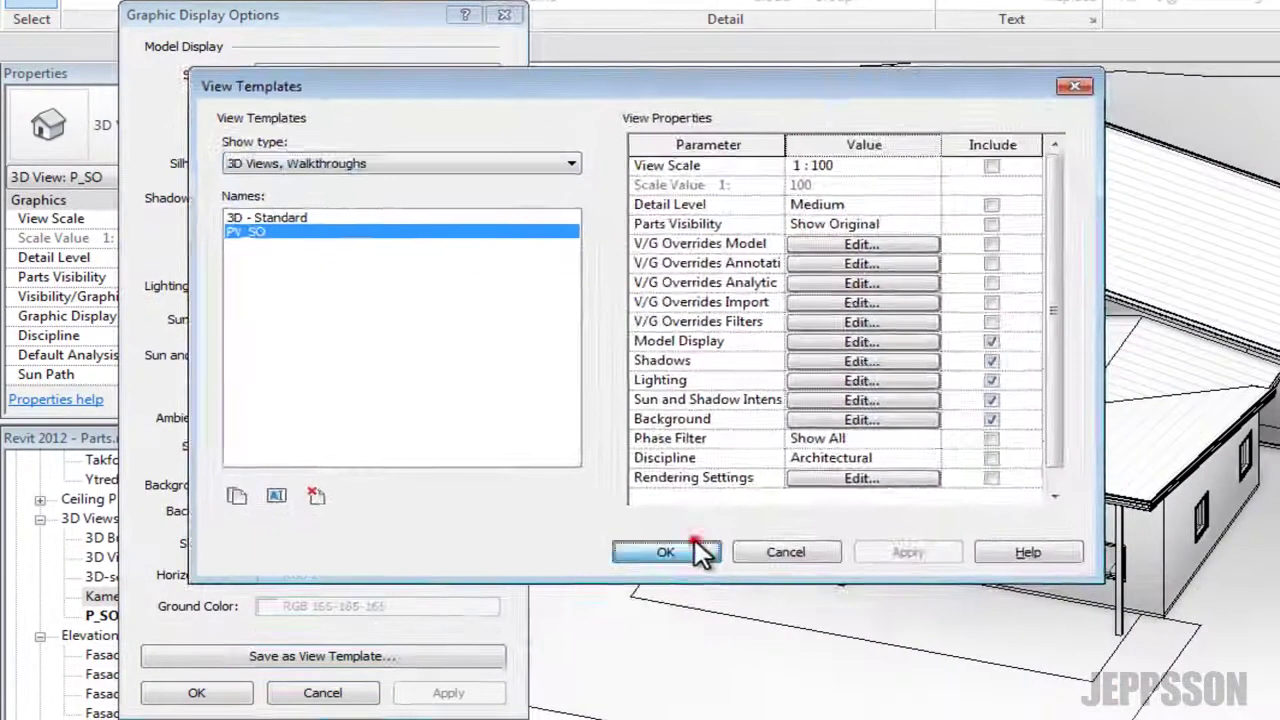
{"action": "left_click", "coordinate": [790, 698]}
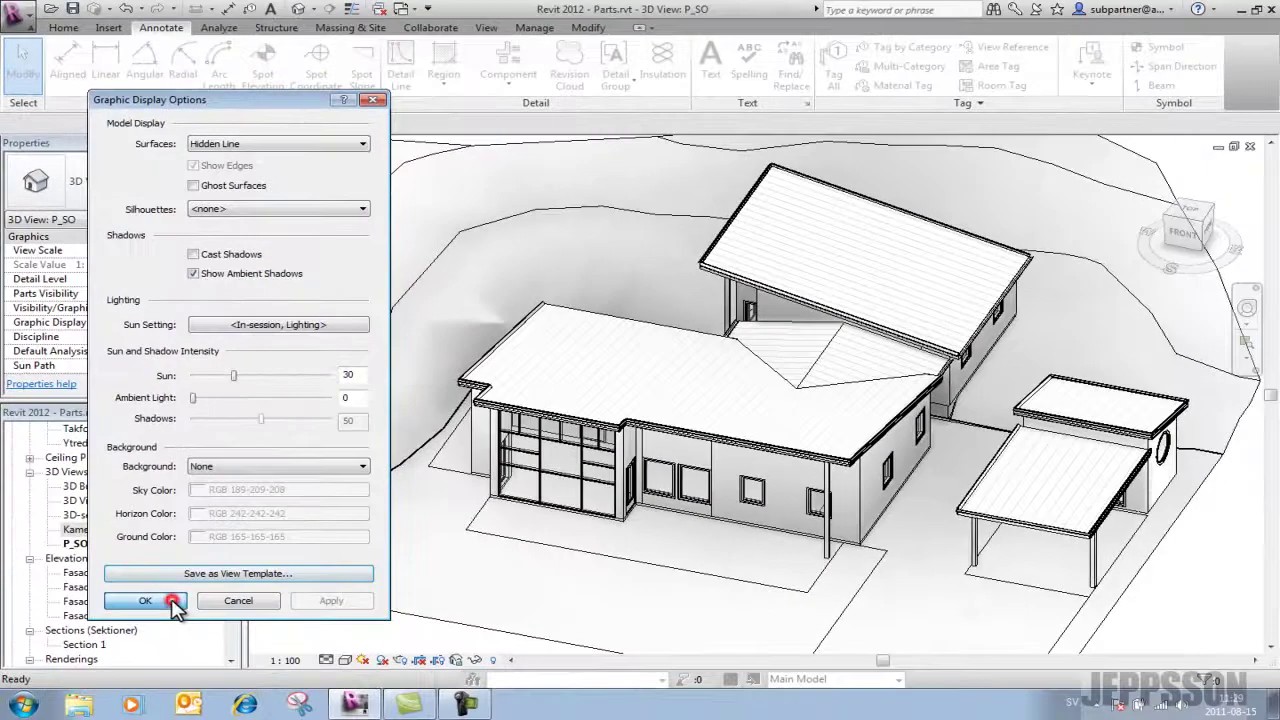
{"action": "left_click", "coordinate": [172, 601]}
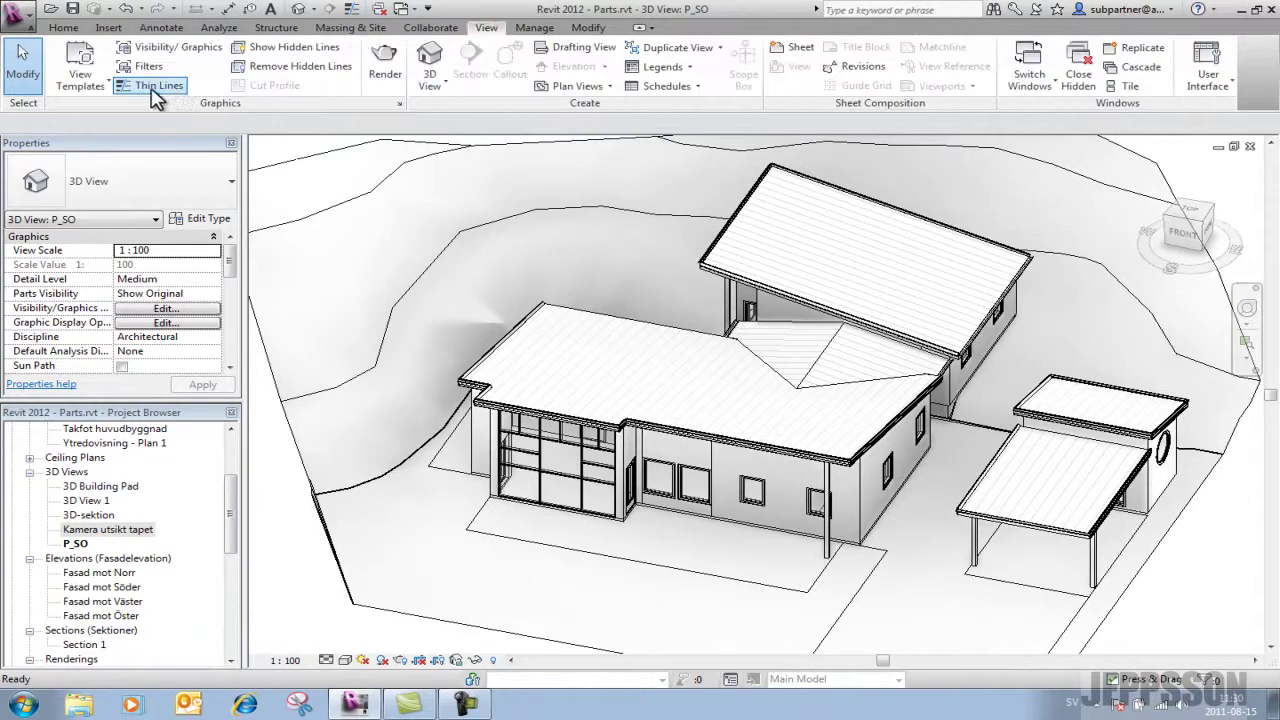
Review the View Template Settings list to check that PV_SO is present.
{"action": "left_click", "coordinate": [78, 58]}
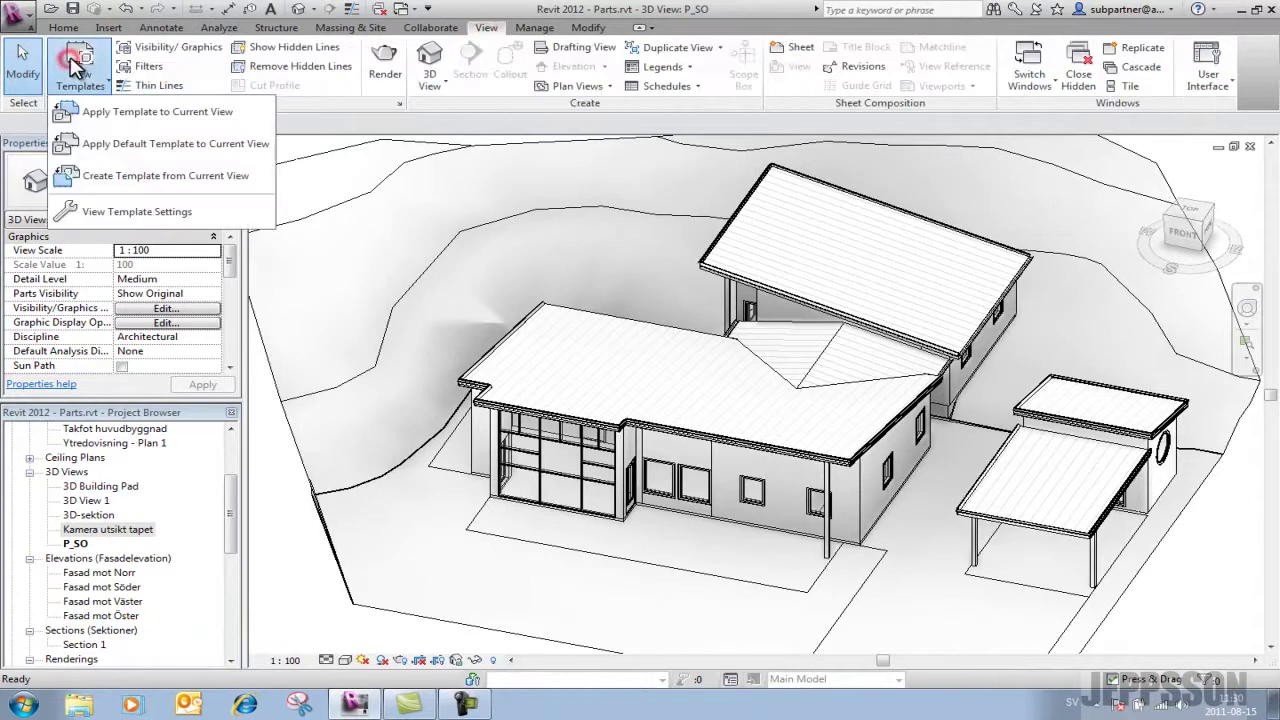
{"action": "left_click", "coordinate": [122, 213]}
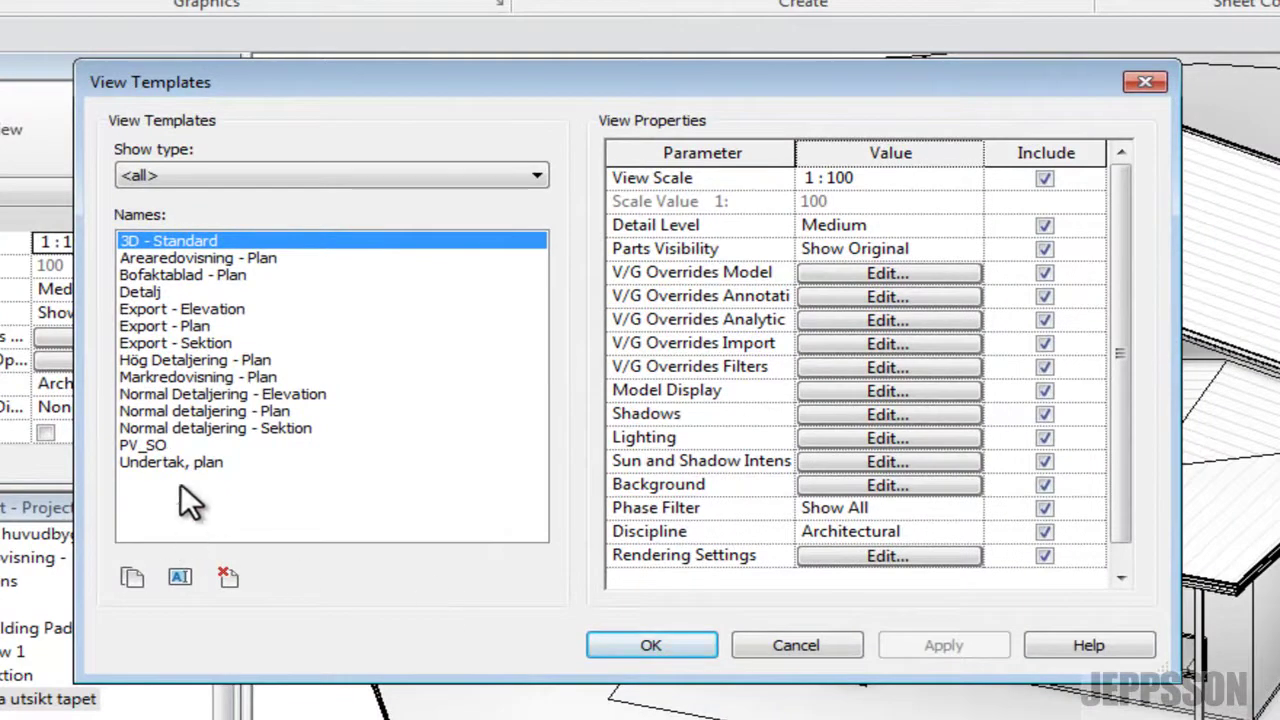
{"action": "left_click", "coordinate": [676, 640]}
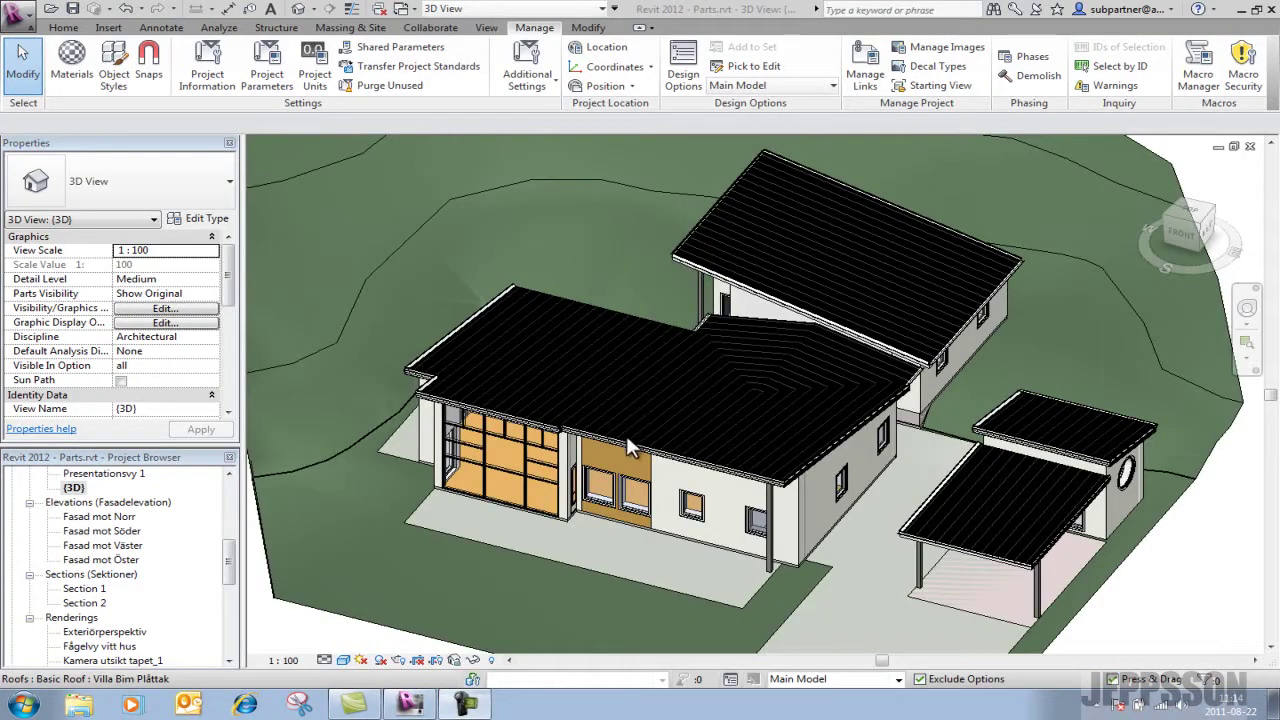
{"action": "left_click", "coordinate": [626, 436]}
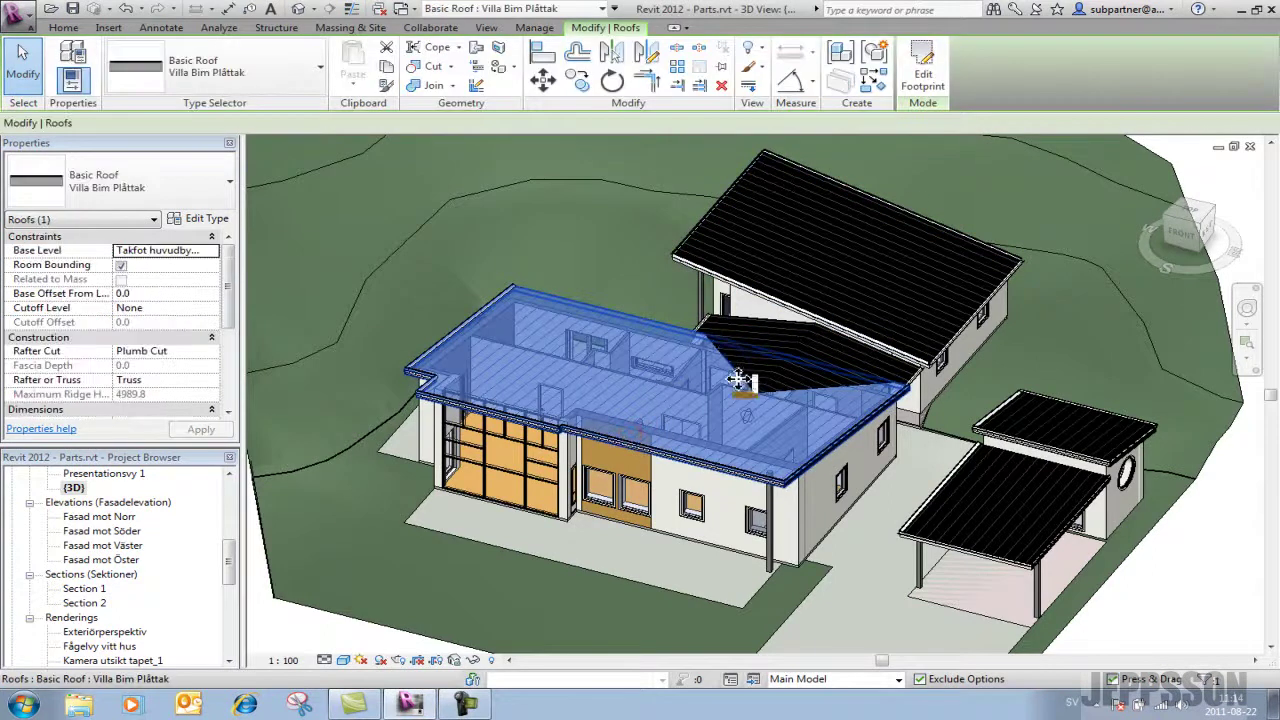
{"action": "left_click", "coordinate": [829, 358]}
{"action": "left_click", "coordinate": [848, 310]}
{"action": "middle_click_drag", "start_coordinate": [853, 318], "coordinate": [853, 379], "text": "shift"}
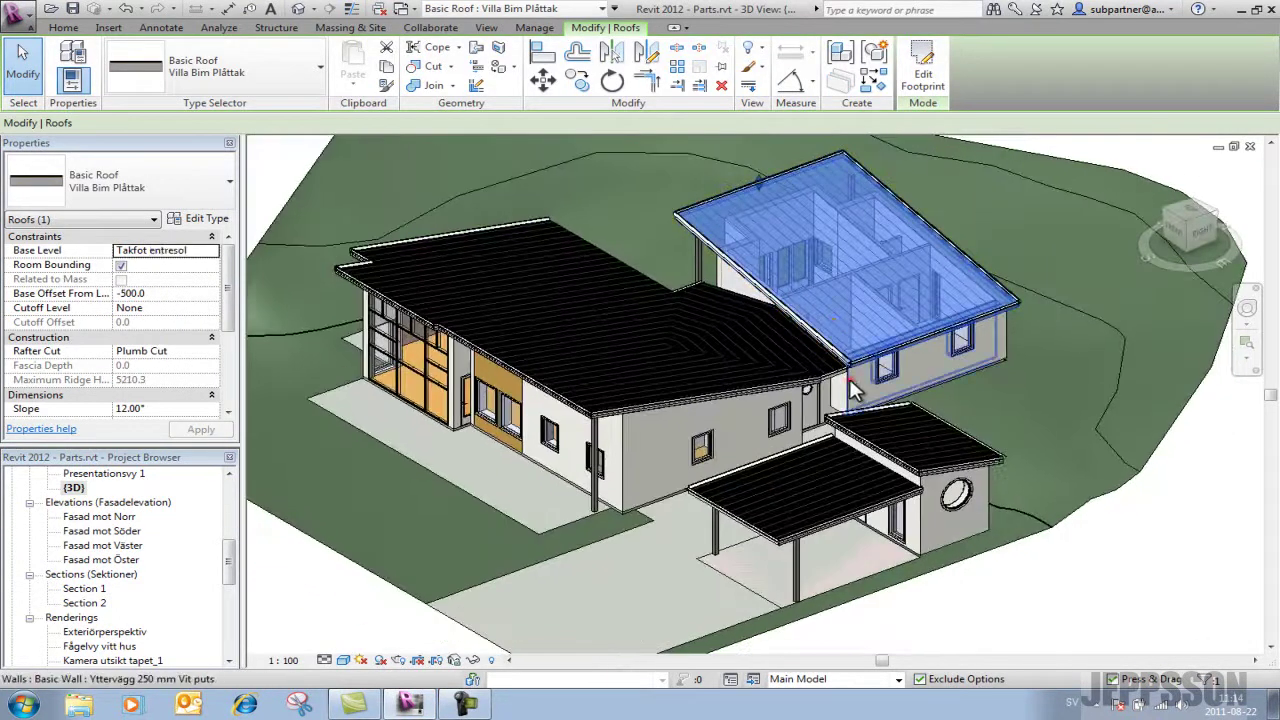
{"action": "left_click", "coordinate": [852, 383]}
{"action": "left_click", "coordinate": [556, 470]}
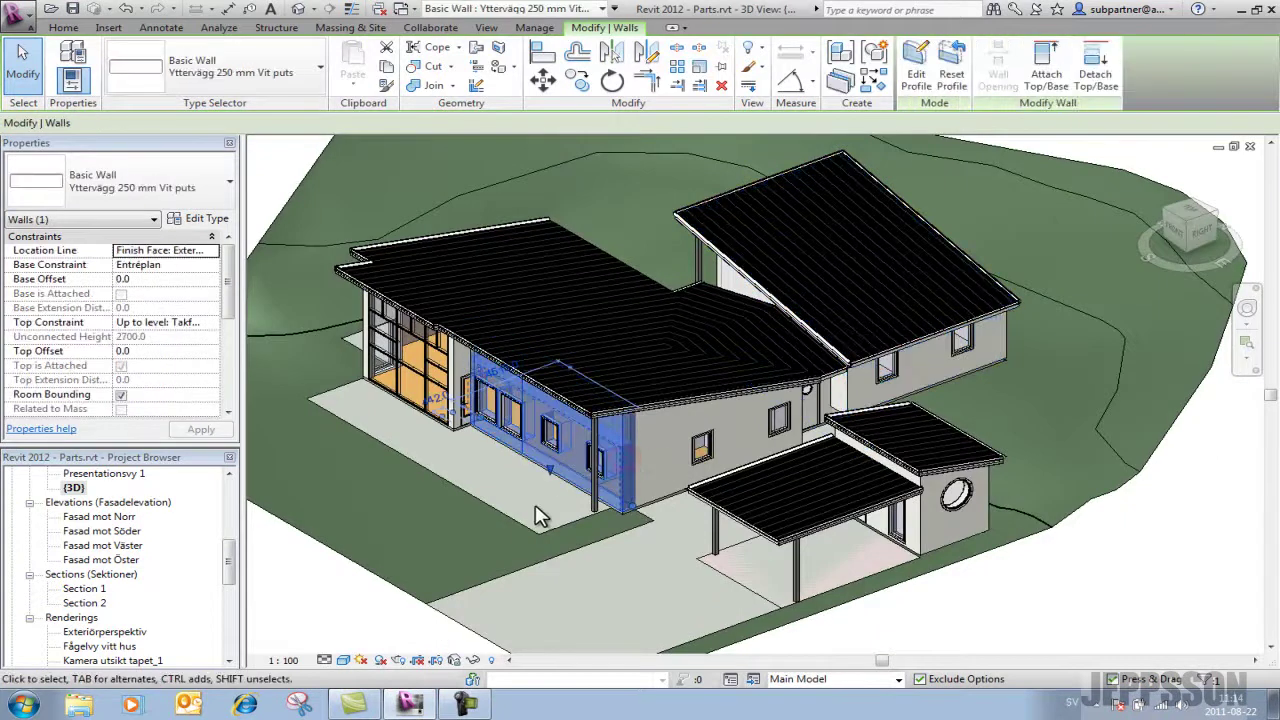
{"action": "left_click", "coordinate": [540, 514]}
{"action": "middle_click_drag", "start_coordinate": [540, 514], "coordinate": [640, 520], "text": "shift"}
{"action": "left_click_drag", "start_coordinate": [1018, 578], "coordinate": [566, 349]}
{"action": "left_click", "coordinate": [1100, 551]}
{"action": "middle_click_drag", "start_coordinate": [578, 344], "coordinate": [499, 381], "text": "shift"}
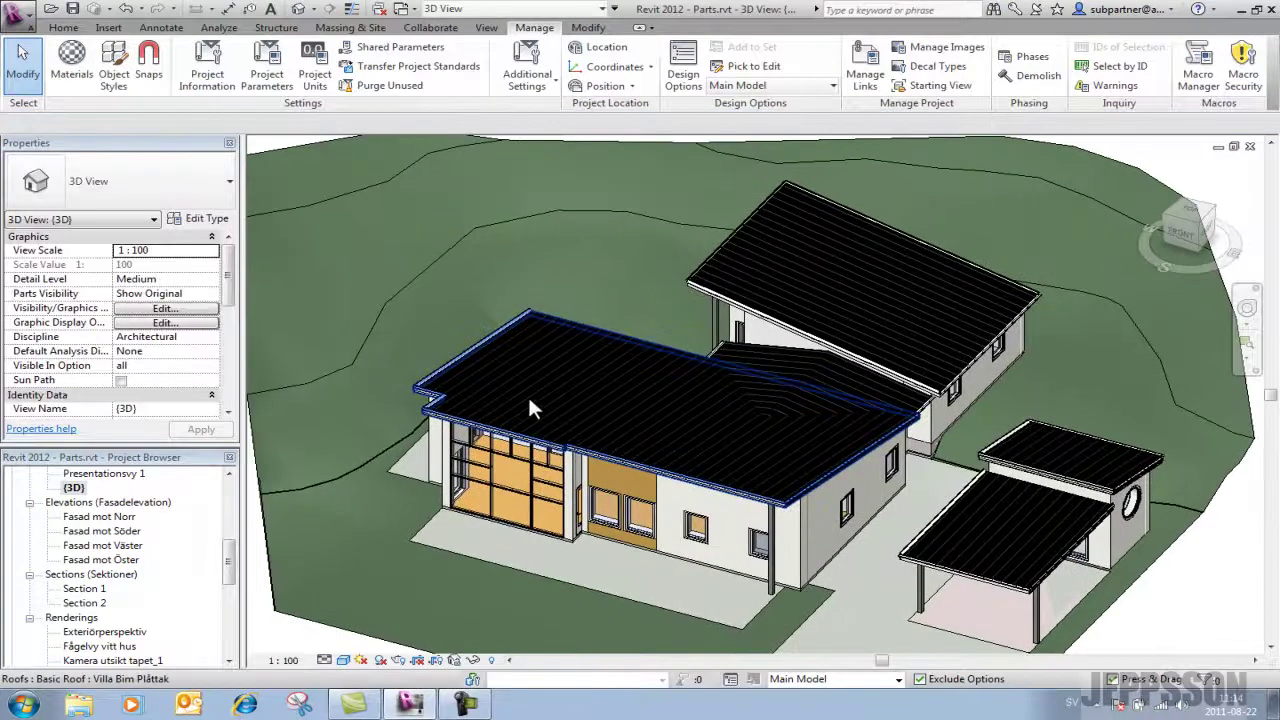
{"action": "left_click", "coordinate": [498, 382]}
{"action": "left_click", "coordinate": [20, 16]}
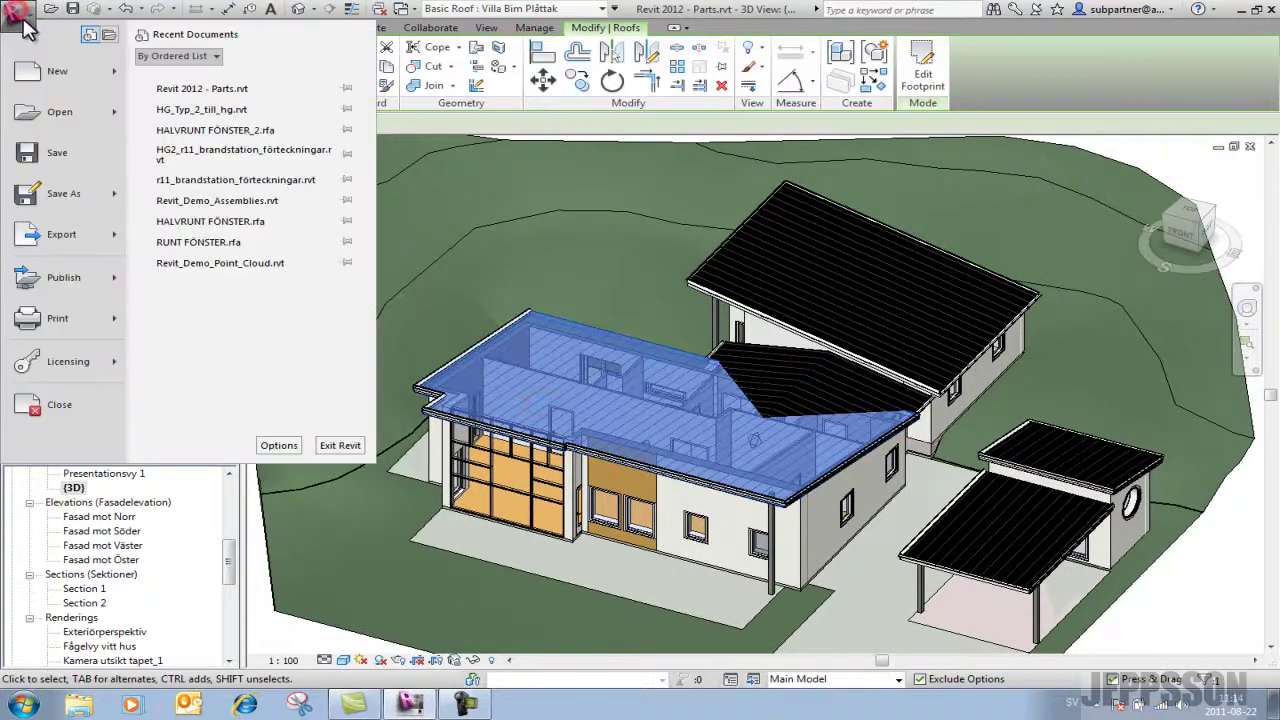
{"action": "left_click", "coordinate": [278, 446]}
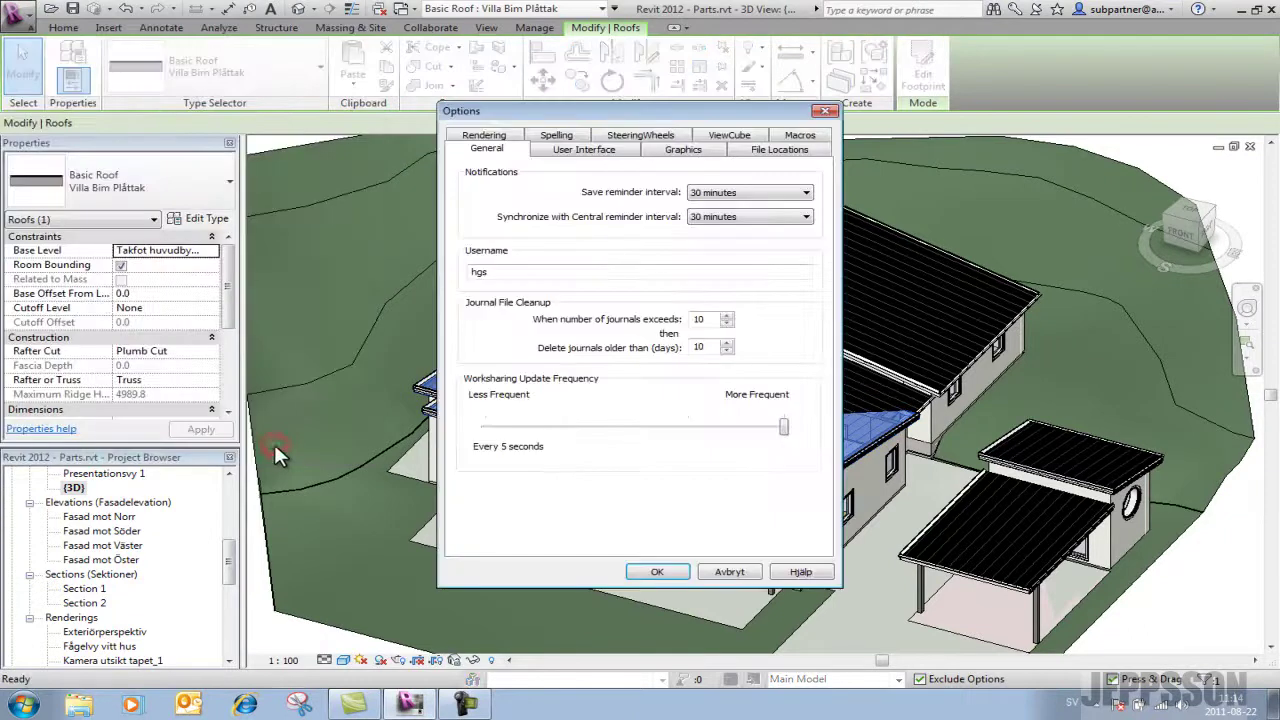
{"action": "left_click", "coordinate": [686, 150]}
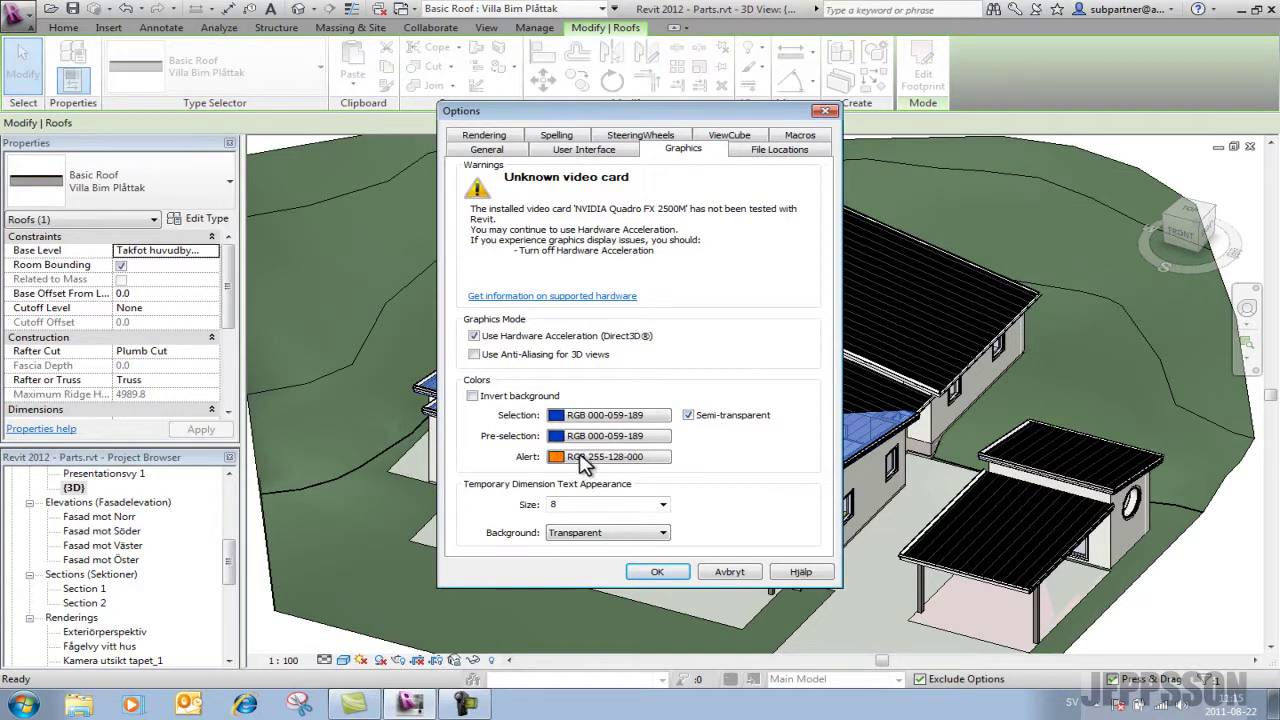
{"action": "left_click", "coordinate": [670, 572]}
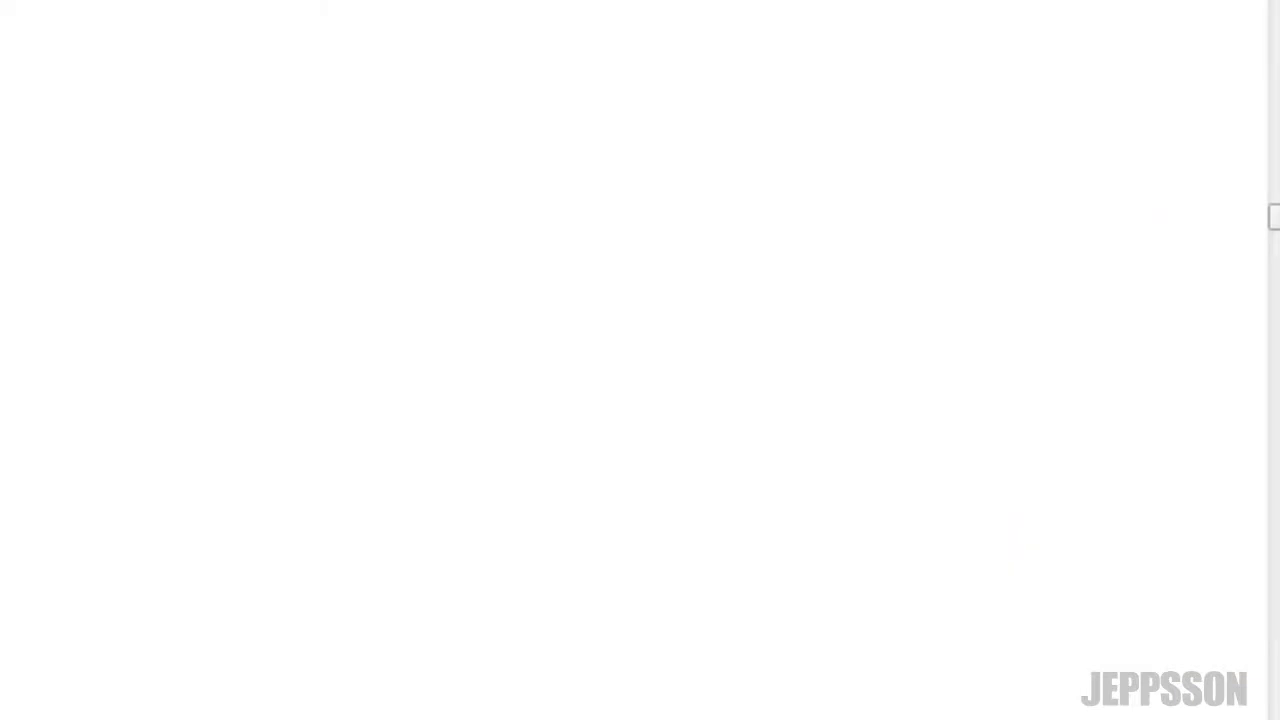
Bring the west wall into view and select its 3620 dimension.
{"action": "left_click", "coordinate": [175, 200]}
{"action": "left_click", "coordinate": [223, 100]}
{"action": "middle_click_drag", "start_coordinate": [492, 218], "coordinate": [266, 246]}
{"action": "left_click", "coordinate": [180, 186]}
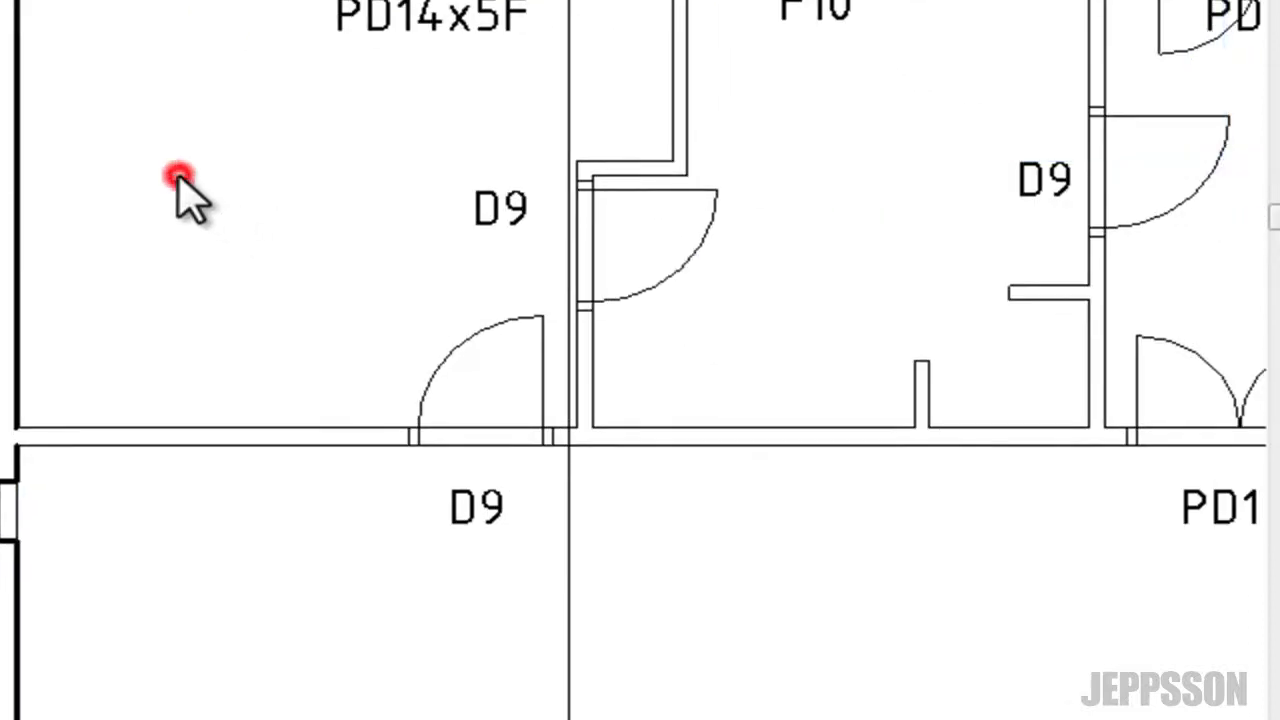
{"action": "left_click", "coordinate": [270, 286]}
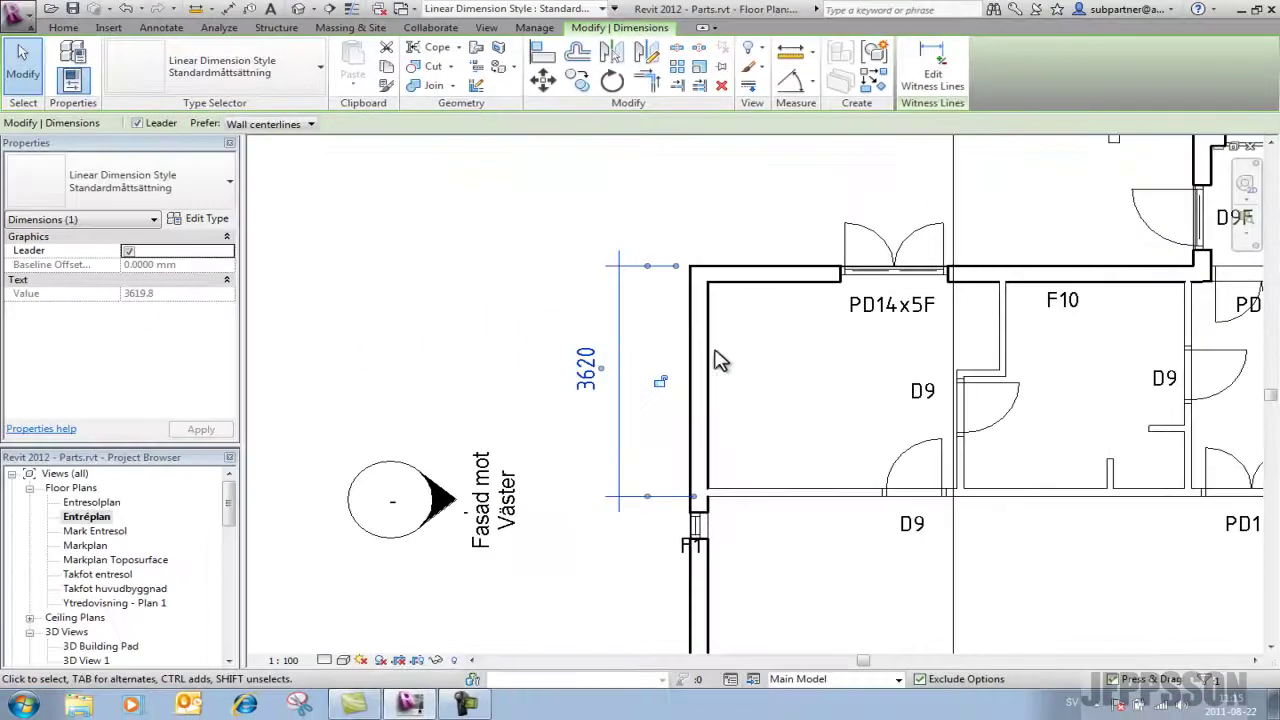
Snap the top witness line to the wall face and pull the 3620 text up-left onto a leader.
{"action": "scroll", "coordinate": [453, 222], "scroll_direction": "up", "scroll_amount": 2}
{"action": "middle_click_drag", "start_coordinate": [453, 222], "coordinate": [694, 265]}
{"action": "middle_click_drag", "start_coordinate": [893, 366], "coordinate": [849, 323]}
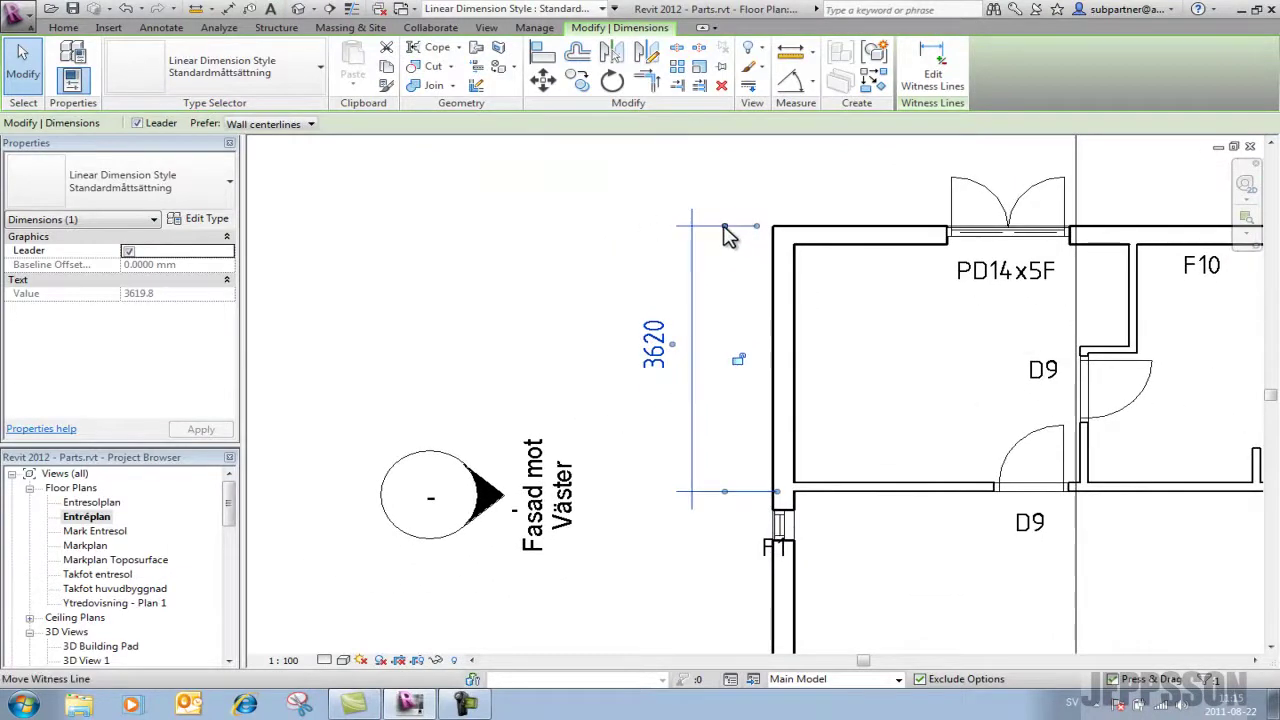
{"action": "left_click_drag", "start_coordinate": [729, 229], "coordinate": [735, 250]}
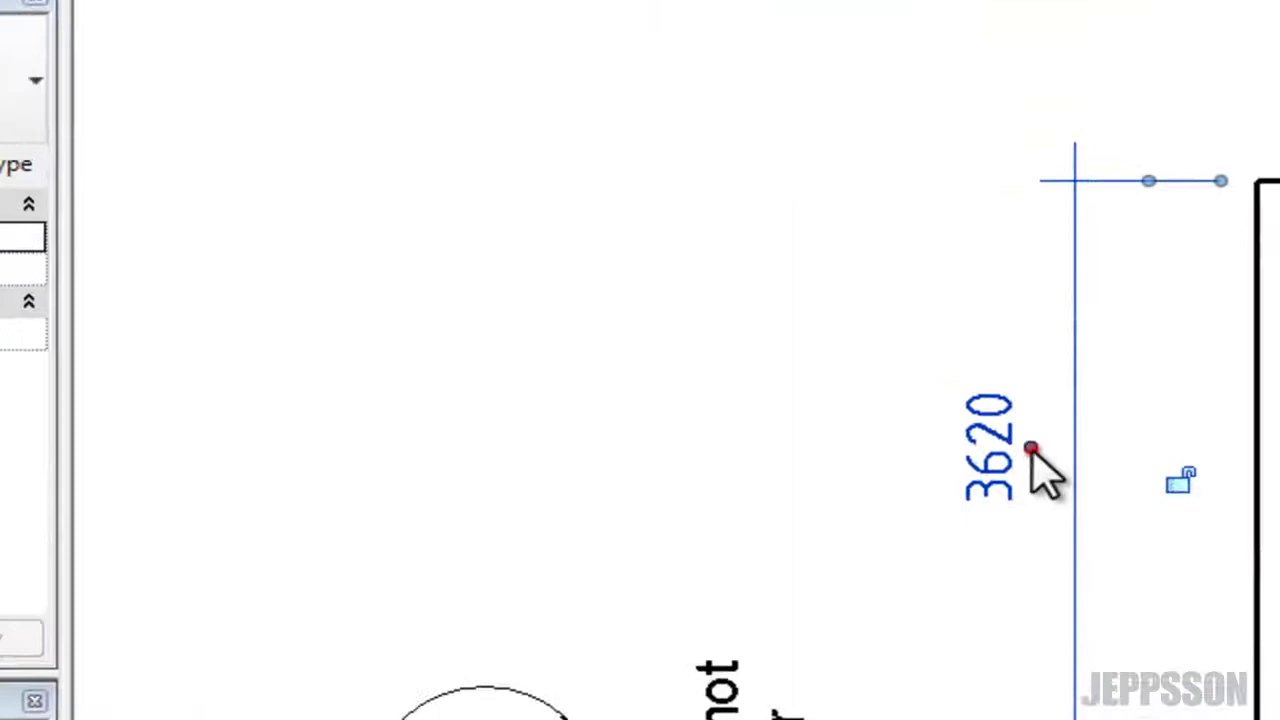
{"action": "left_click_drag", "start_coordinate": [673, 347], "coordinate": [448, 255]}
{"action": "left_click_drag", "start_coordinate": [540, 245], "coordinate": [420, 118]}
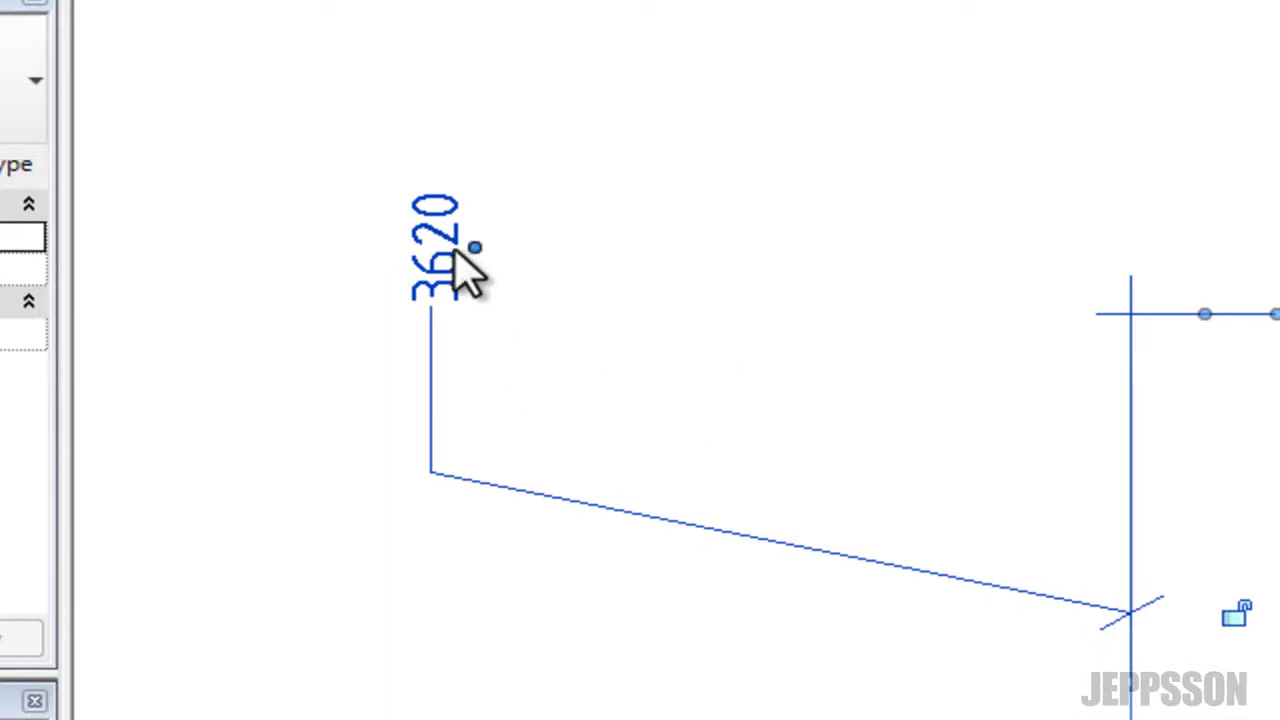
Preview an Arc leader type in the linear dimension style's type properties.
{"action": "left_click", "coordinate": [8, 172]}
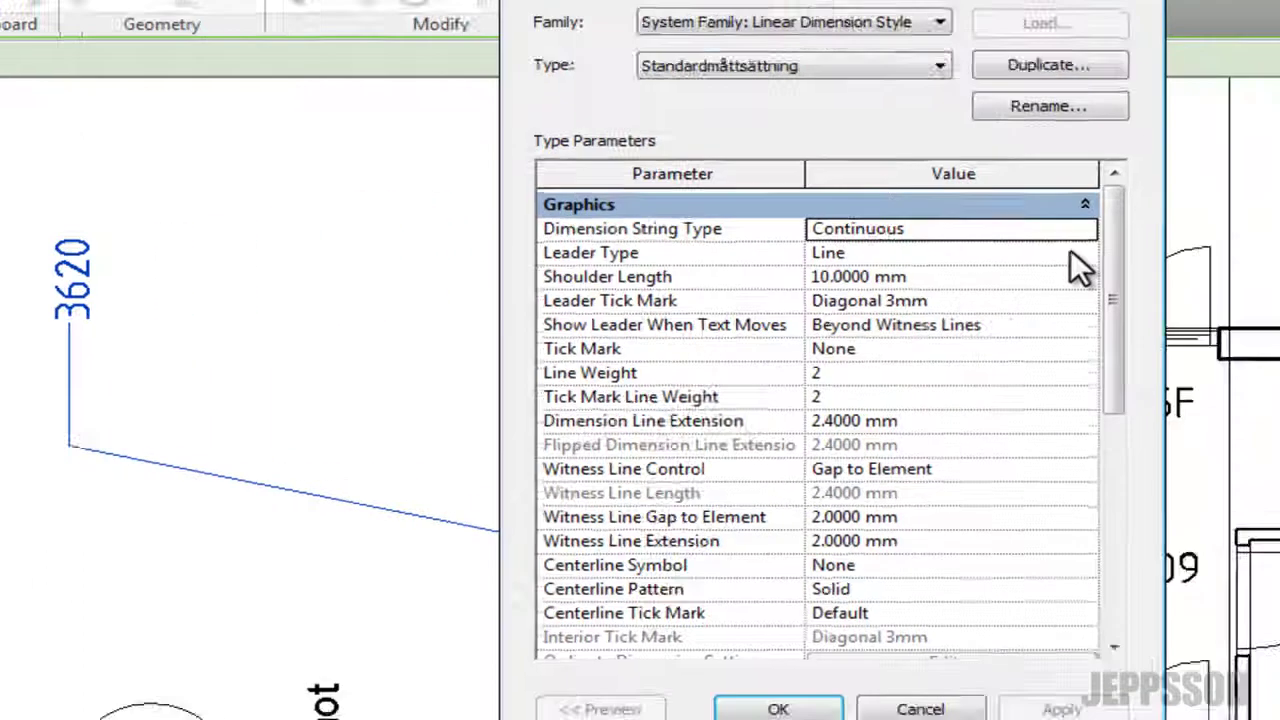
{"action": "left_click", "coordinate": [1072, 251]}
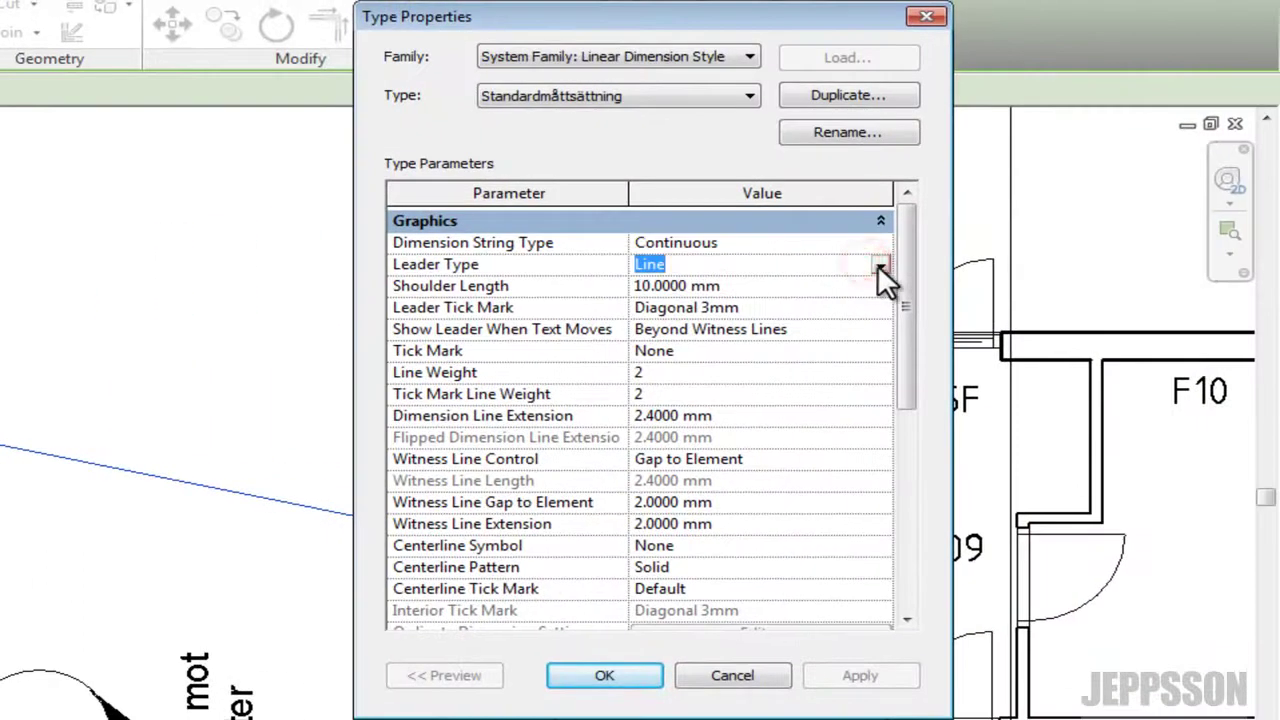
{"action": "left_click", "coordinate": [879, 265]}
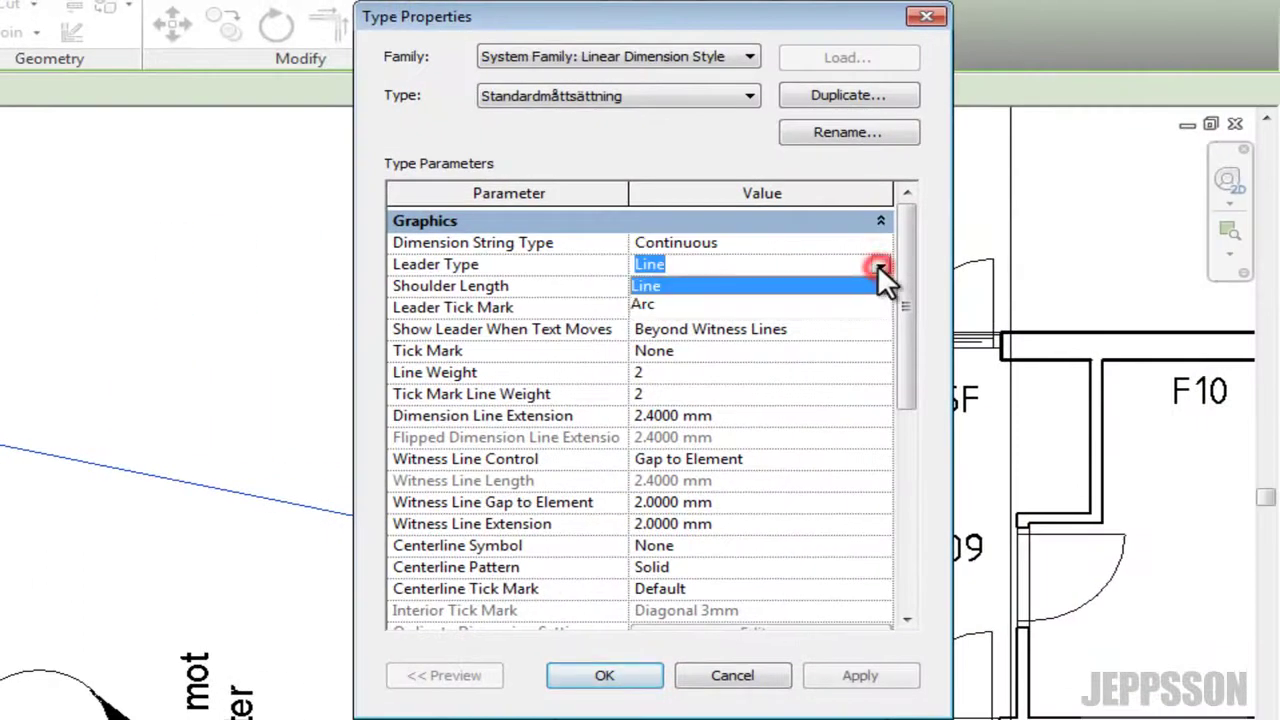
{"action": "left_click", "coordinate": [789, 307]}
{"action": "left_click", "coordinate": [858, 678]}
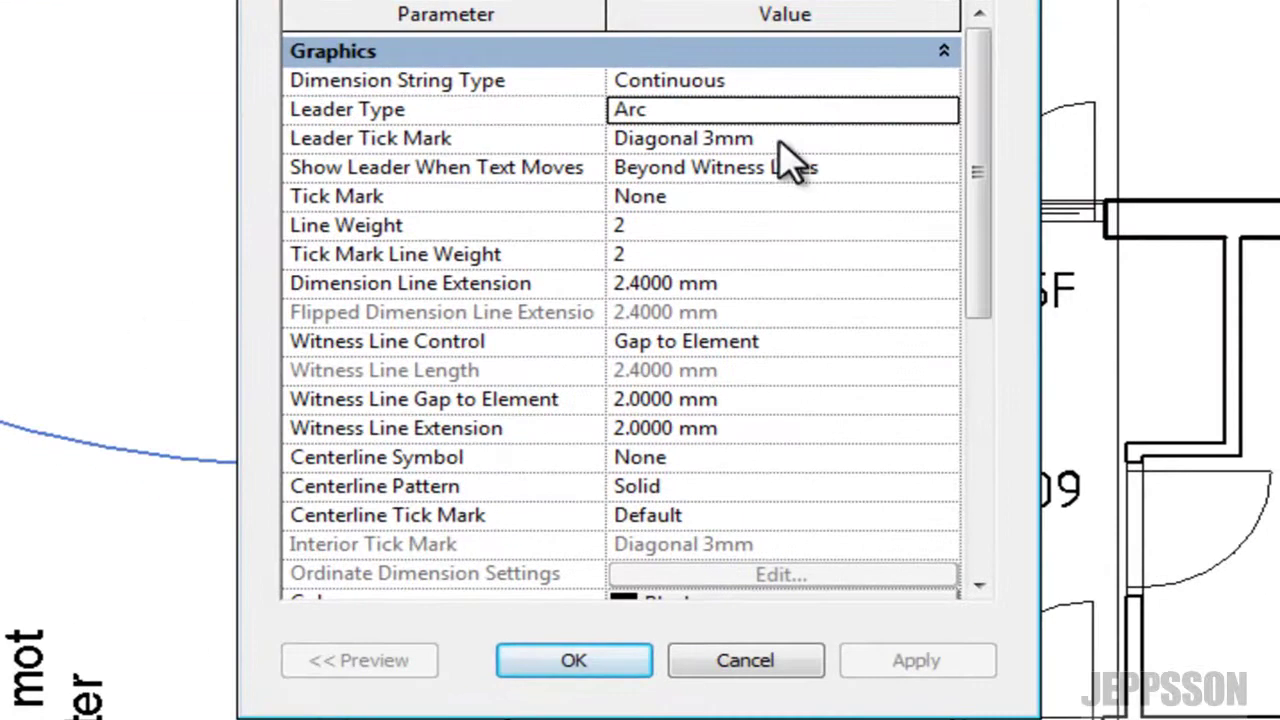
Set the leader back to Line with a 10 mm shoulder length.
{"action": "left_click", "coordinate": [829, 112]}
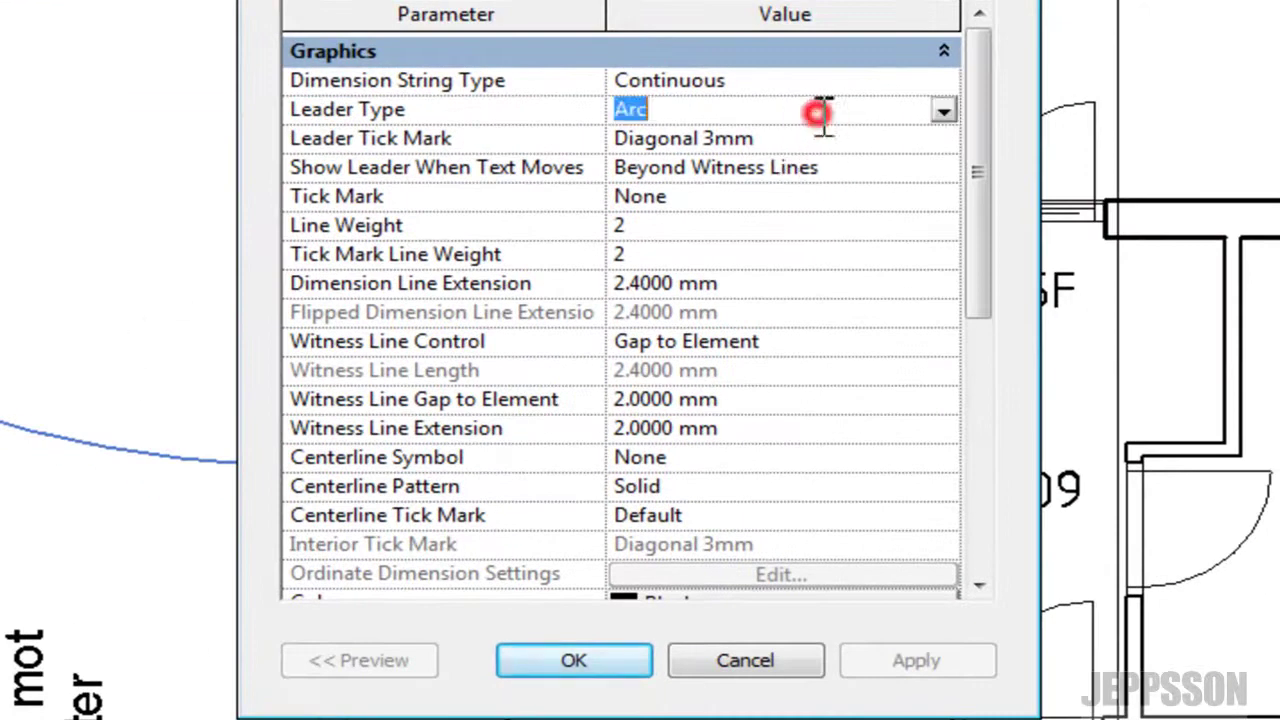
{"action": "left_click", "coordinate": [943, 110]}
{"action": "left_click", "coordinate": [759, 138]}
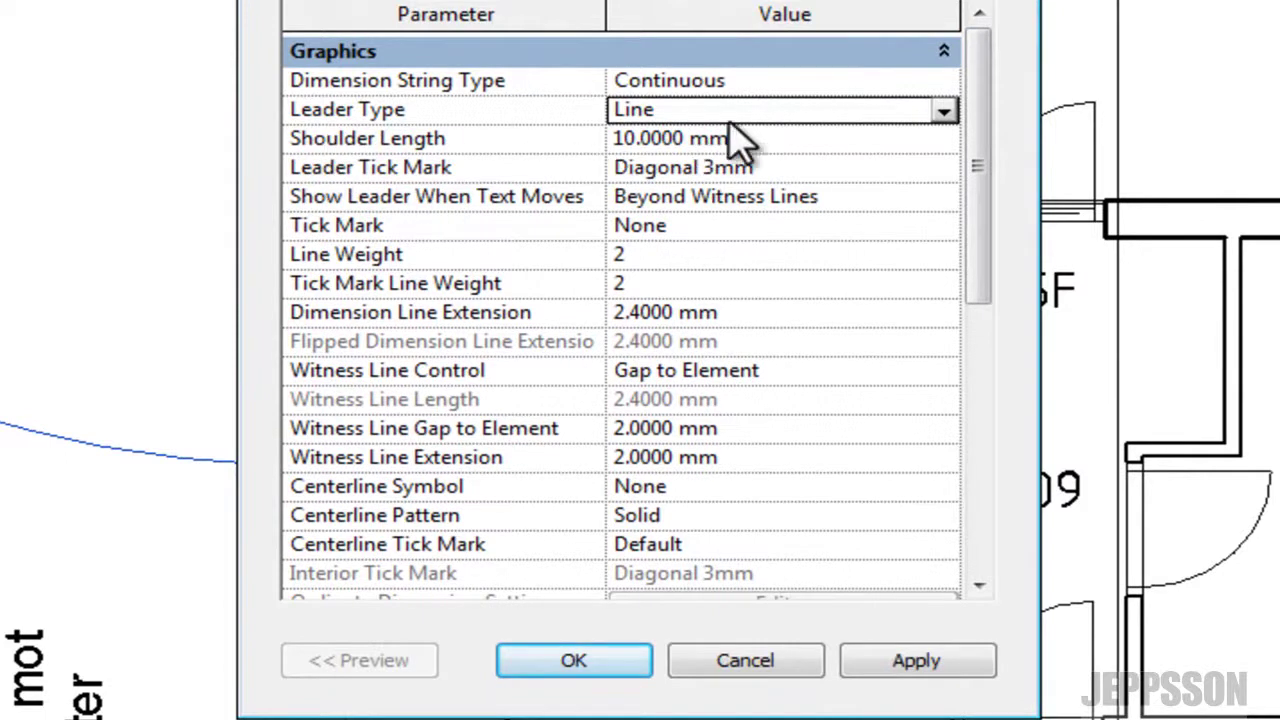
{"action": "left_click", "coordinate": [766, 137]}
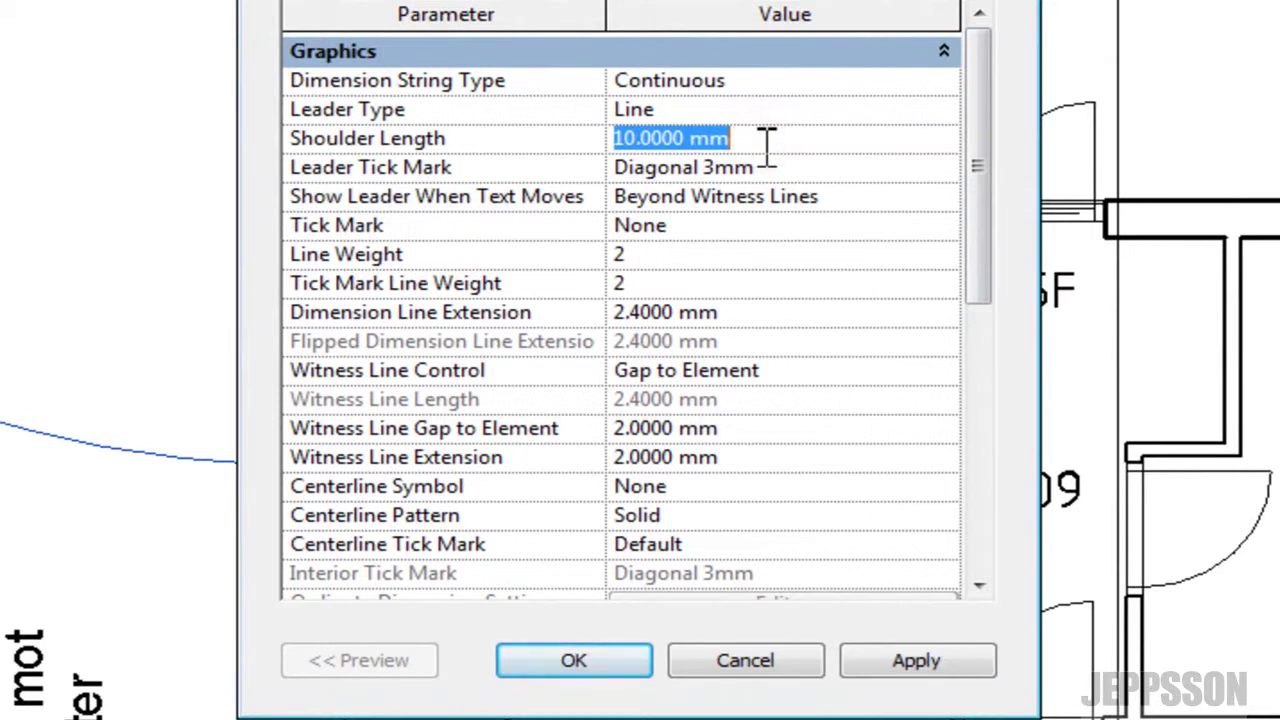
{"action": "type", "text": "10"}
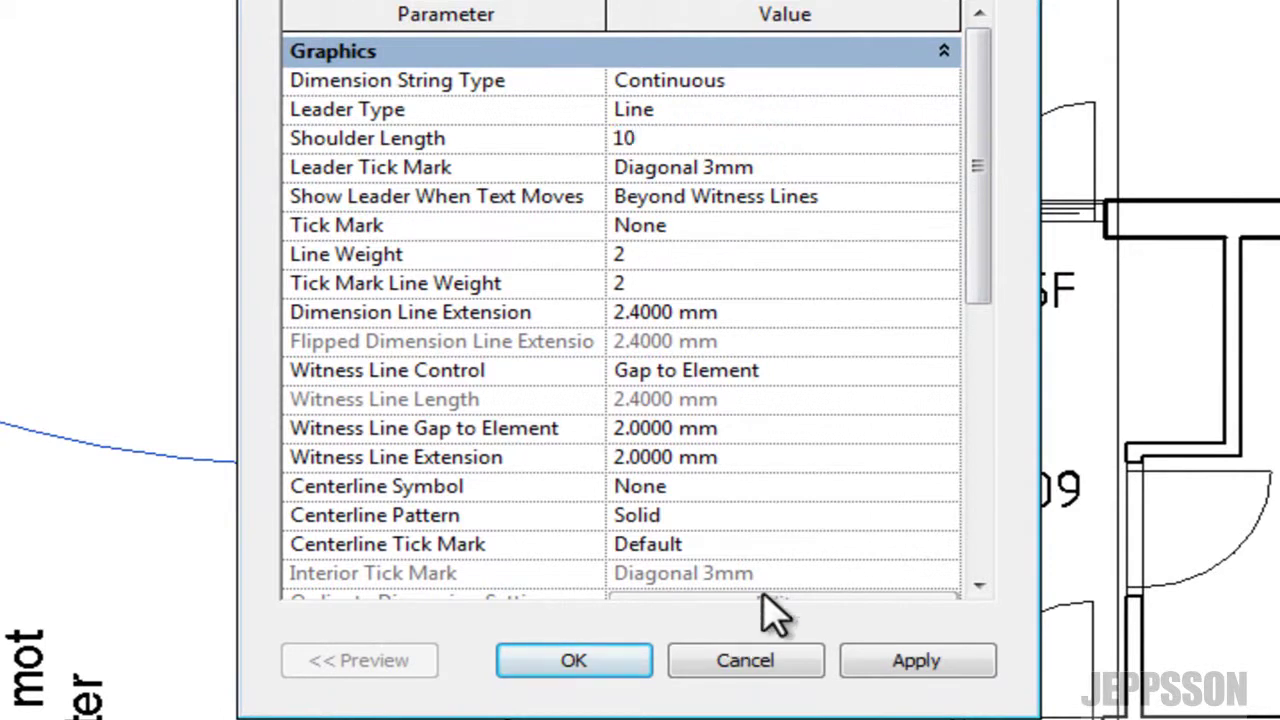
{"action": "left_click", "coordinate": [932, 661]}
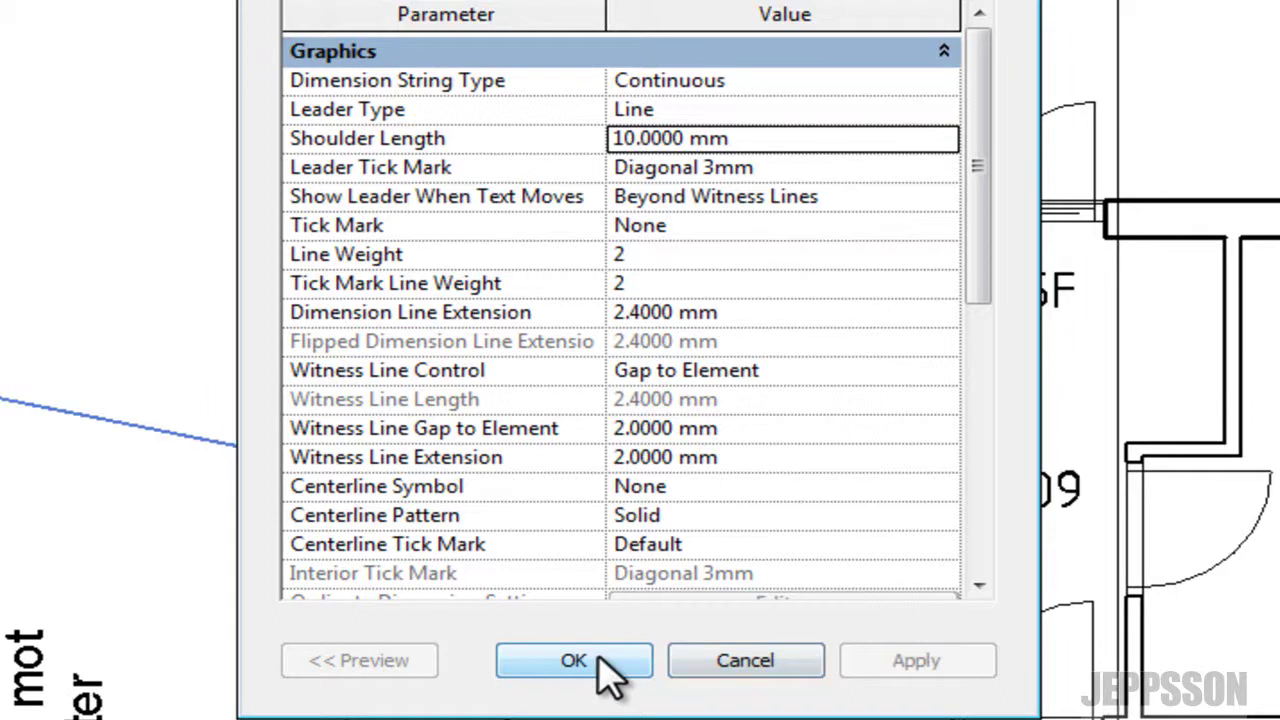
Change the Equality Text from EQ to 'a' and confirm the dimension style changes.
{"action": "left_click", "coordinate": [973, 272]}
{"action": "left_click_drag", "start_coordinate": [973, 272], "coordinate": [991, 586]}
{"action": "left_click", "coordinate": [640, 551]}
{"action": "left_click_drag", "start_coordinate": [650, 553], "coordinate": [580, 580]}
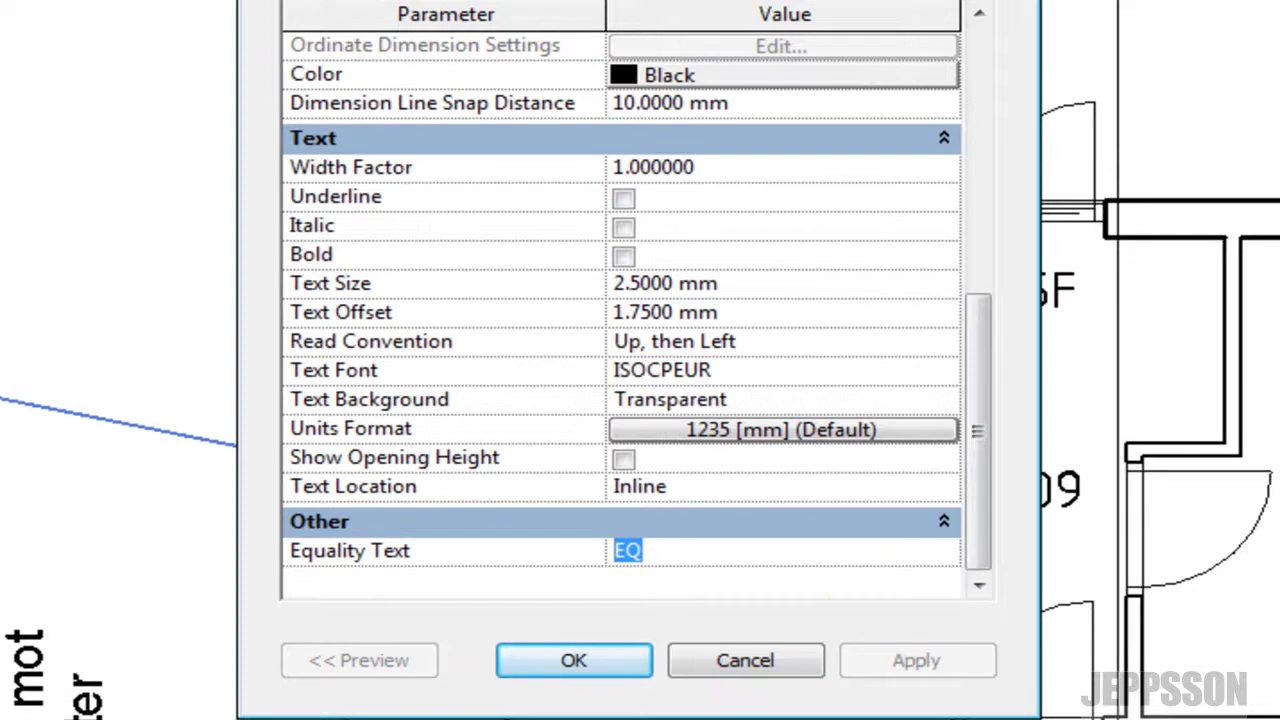
{"action": "type", "text": "a"}
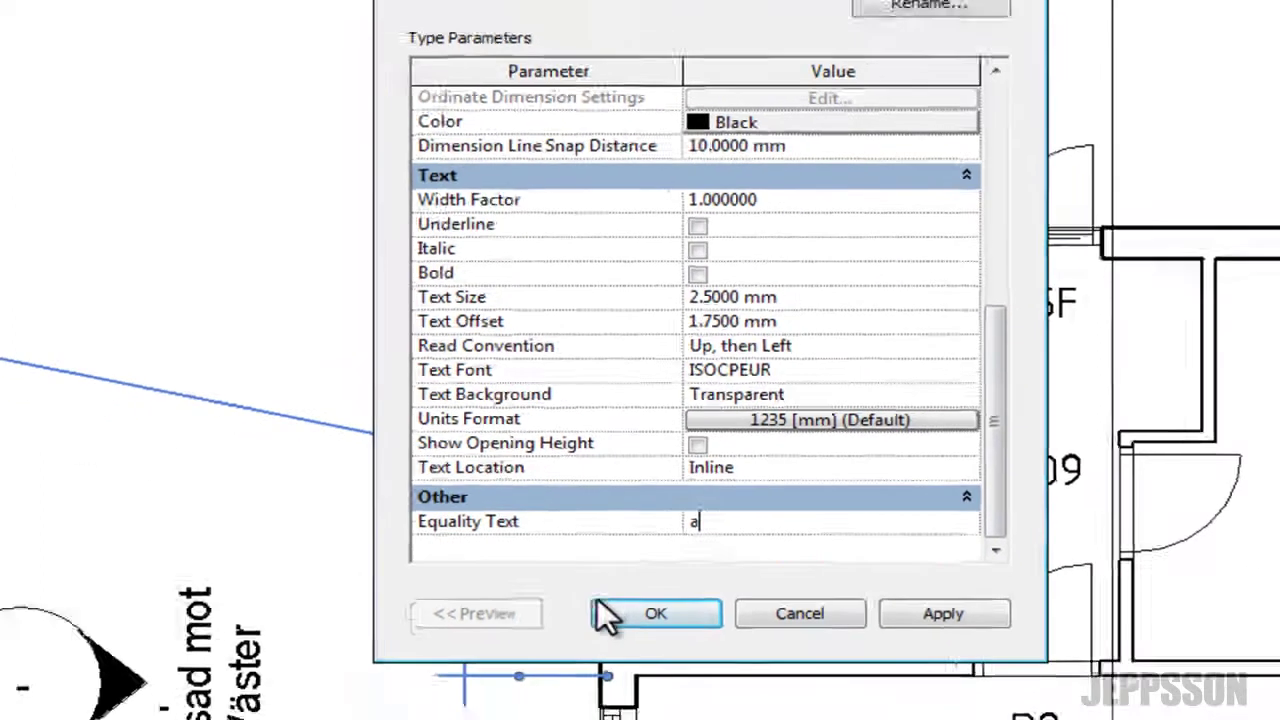
{"action": "left_click", "coordinate": [550, 666]}
{"action": "middle_click_drag", "start_coordinate": [980, 520], "coordinate": [897, 448]}
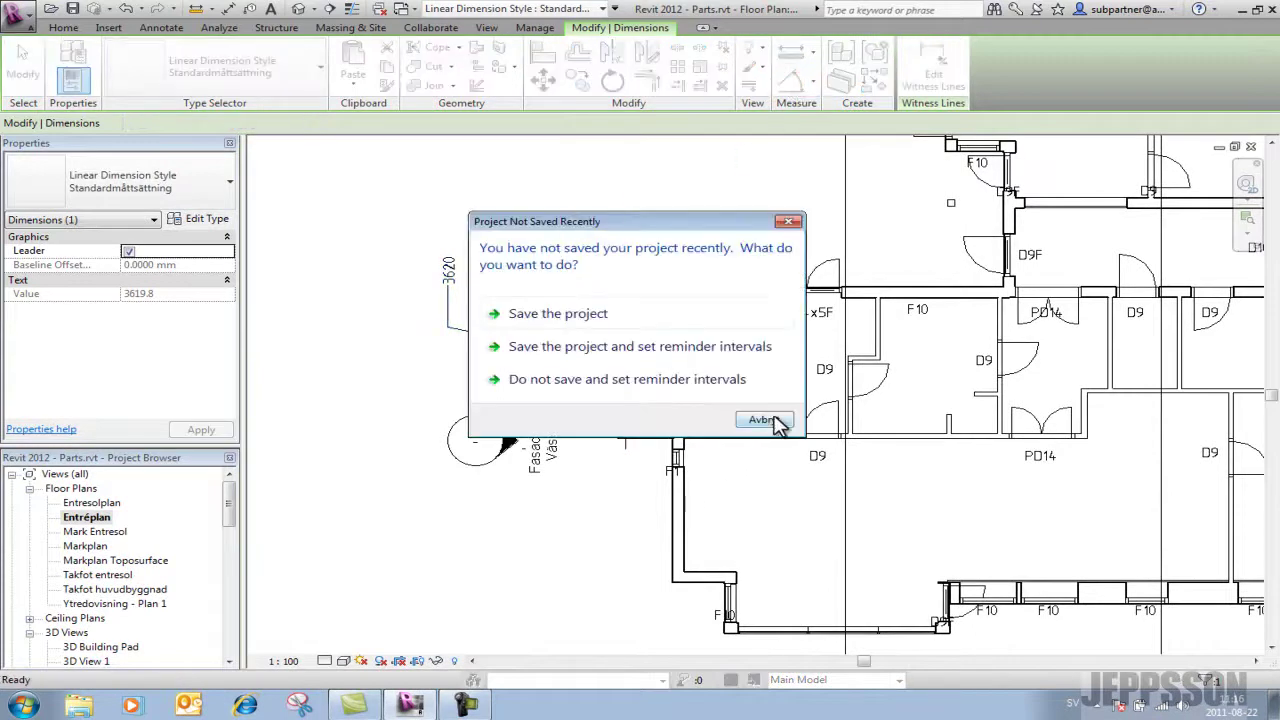
Dismiss the save reminder and place an aligned 3434/3348 dimension chain across the bottom, middle and top walls.
{"action": "left_click", "coordinate": [774, 420]}
{"action": "left_click", "coordinate": [795, 82]}
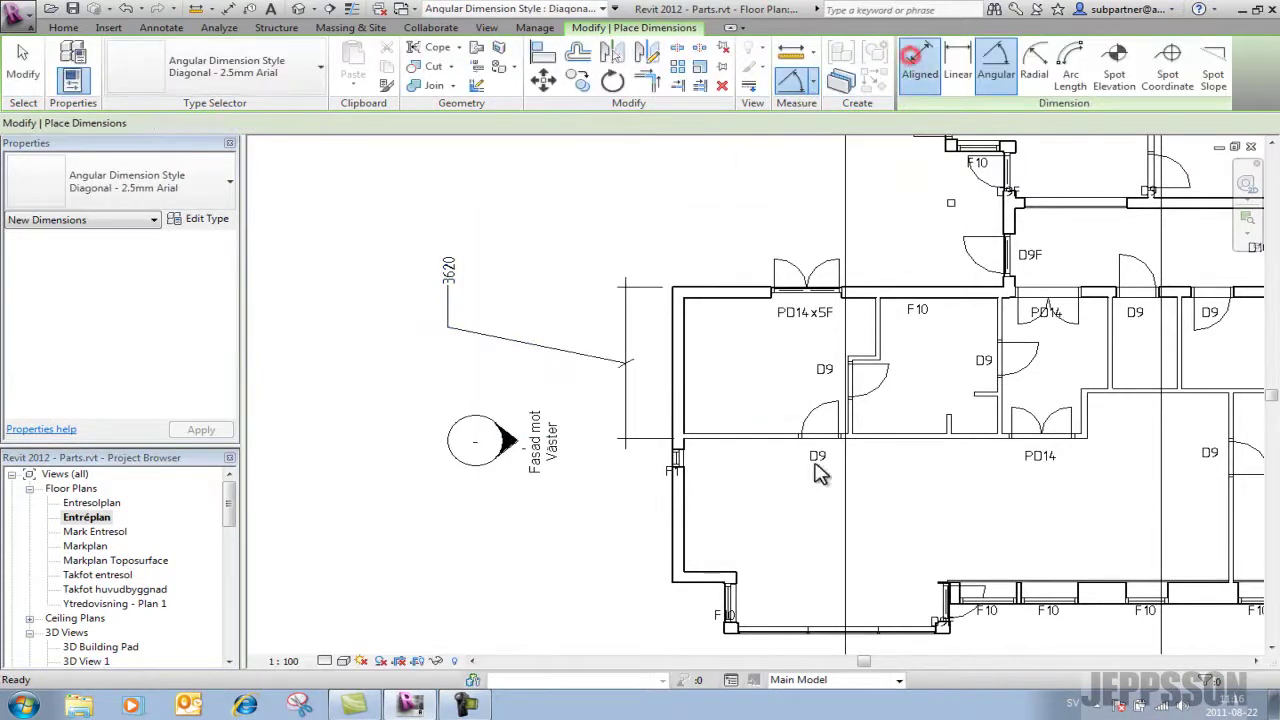
{"action": "key", "text": "d"}
{"action": "key", "text": "i"}
{"action": "left_click", "coordinate": [706, 580]}
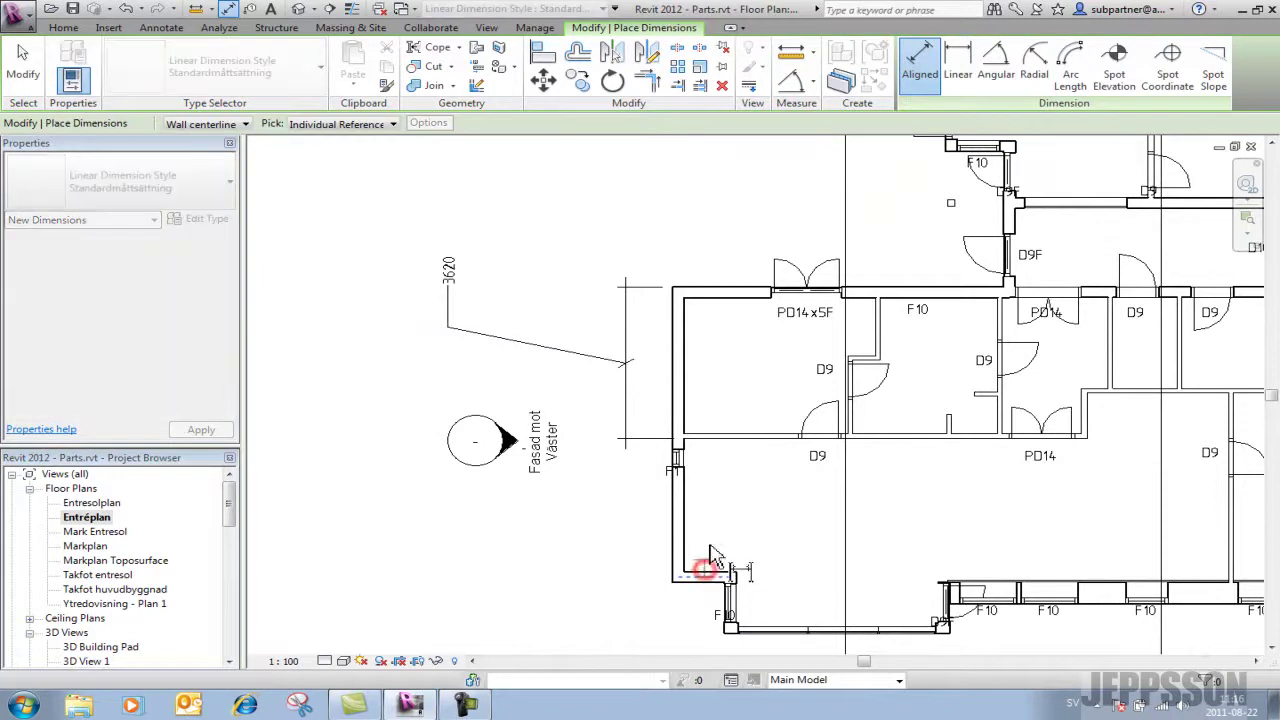
{"action": "left_click", "coordinate": [729, 438]}
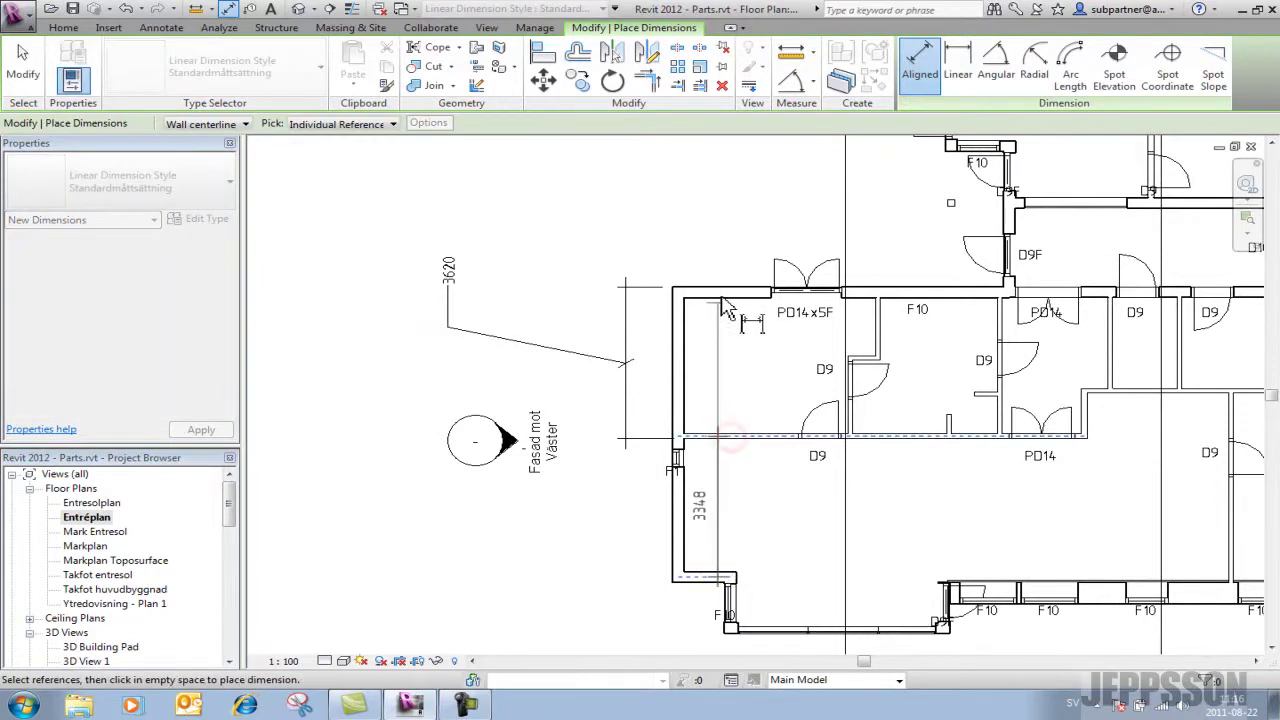
{"action": "left_click", "coordinate": [725, 292]}
{"action": "left_click", "coordinate": [779, 384]}
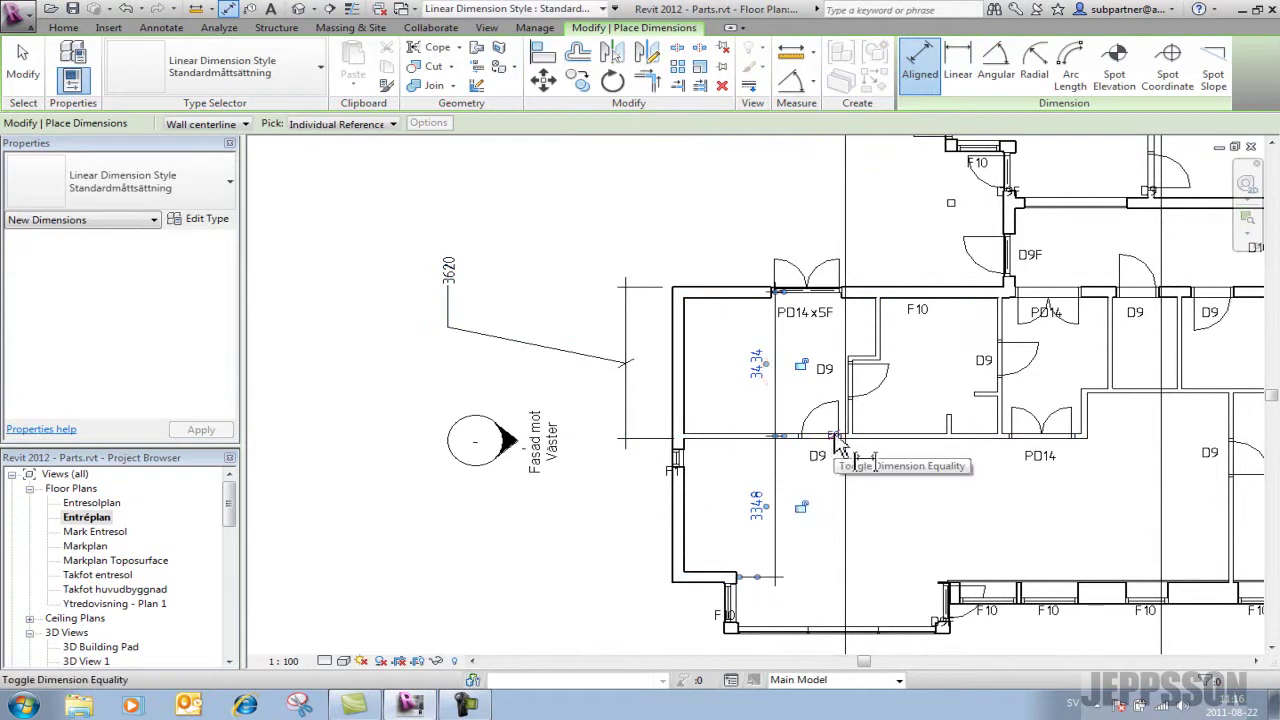
{"action": "key", "text": "Escape"}
Make the 3434/3348 dimension segments equal so both display the equality text 'a'.
{"action": "left_click", "coordinate": [788, 471]}
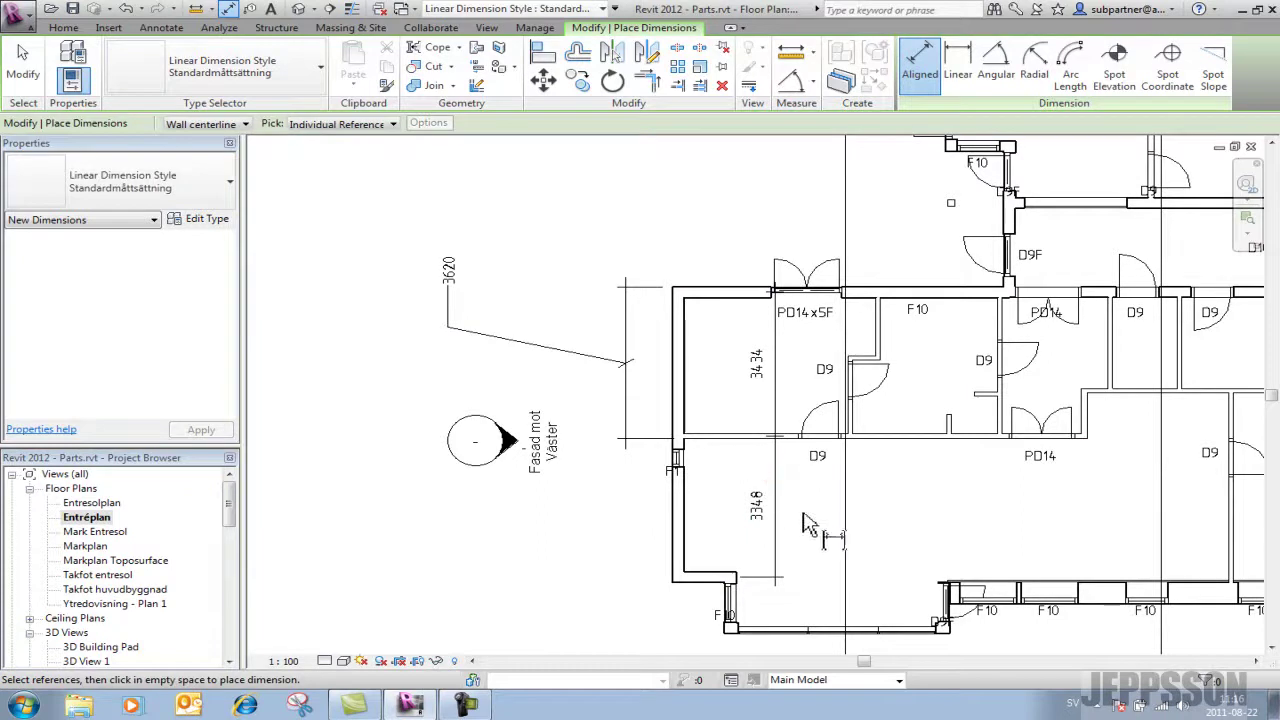
{"action": "key", "text": "Escape"}
{"action": "left_click", "coordinate": [772, 425]}
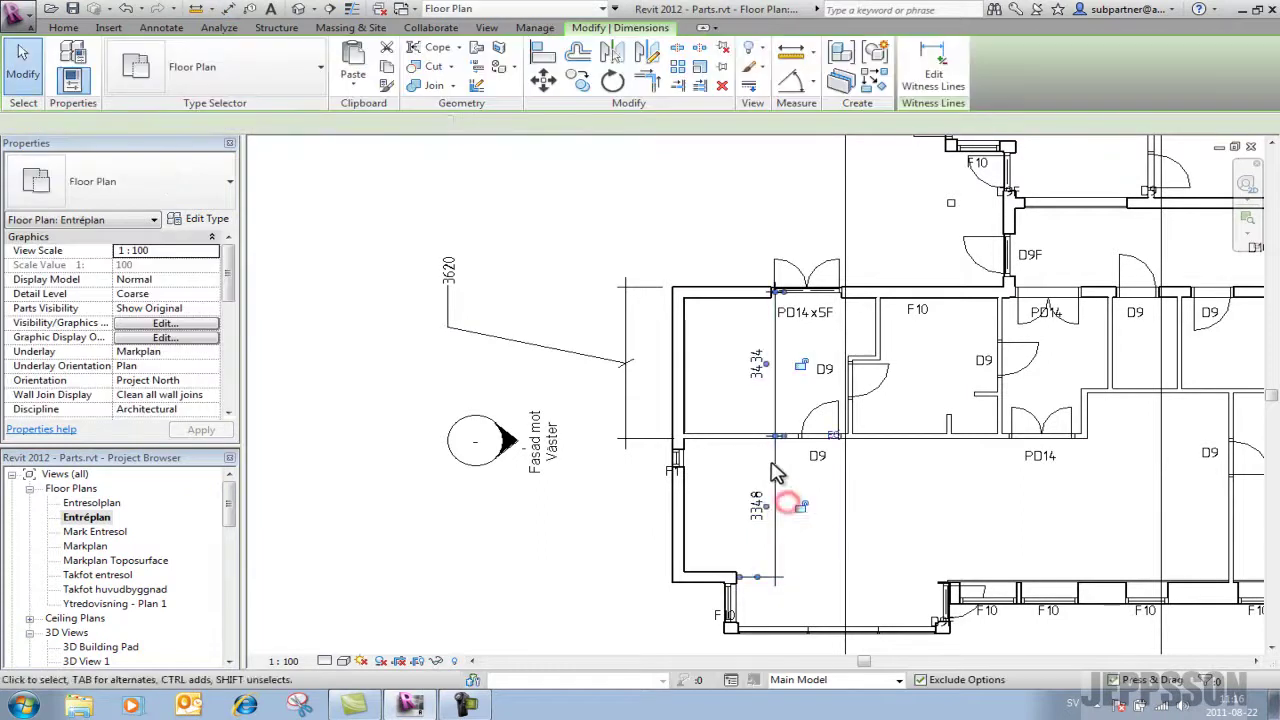
{"action": "left_click", "coordinate": [833, 437]}
{"action": "scroll", "coordinate": [786, 363], "scroll_direction": "up", "scroll_amount": 5}
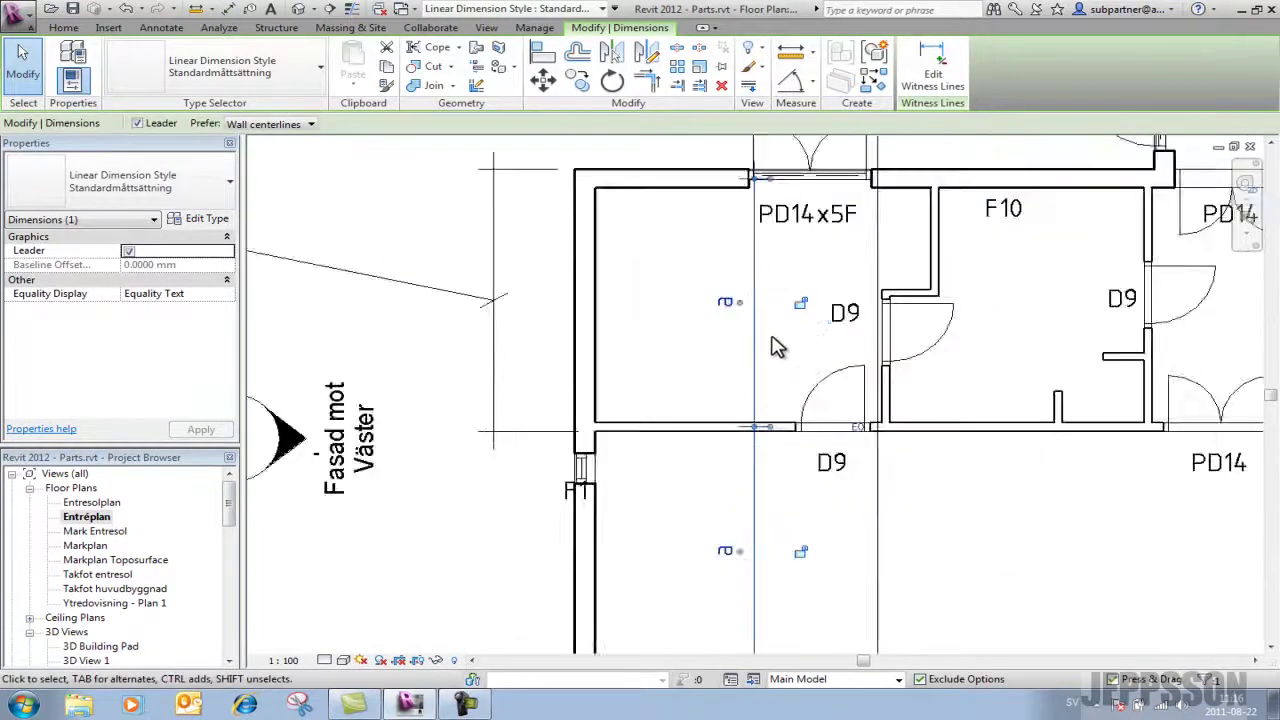
{"action": "scroll", "coordinate": [716, 316], "scroll_direction": "down", "scroll_amount": 5}
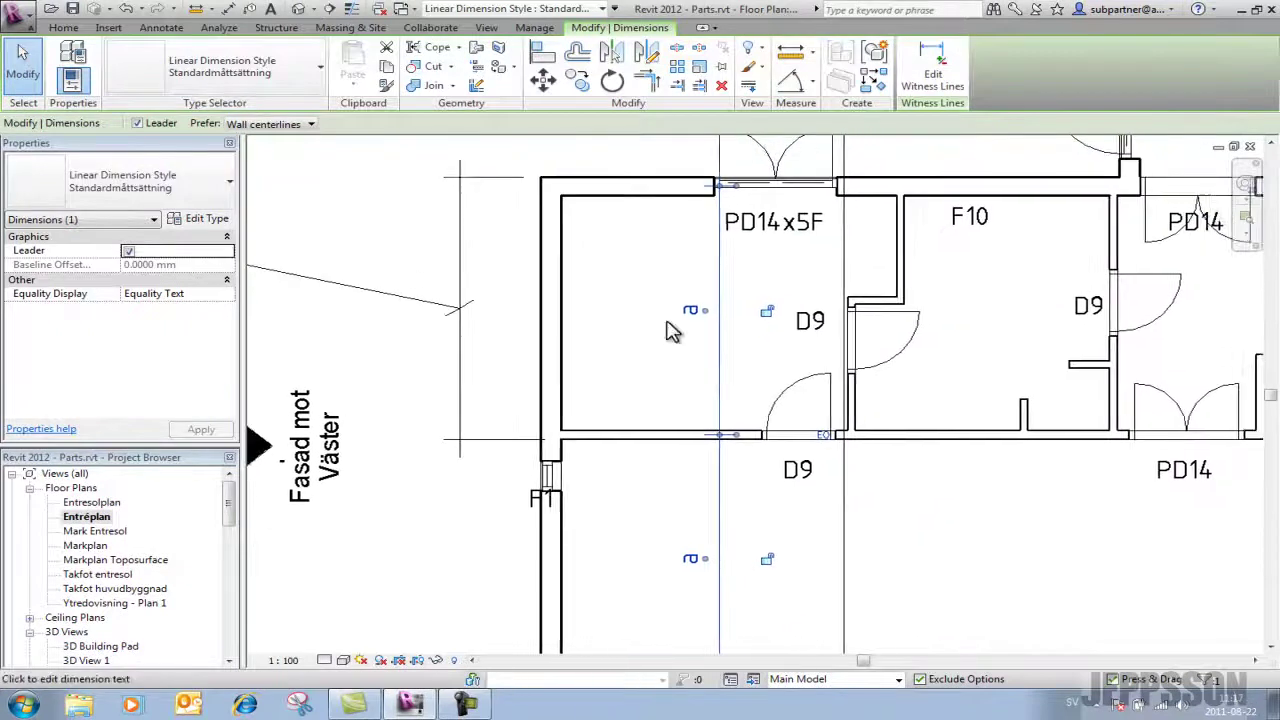
{"action": "key", "text": "Escape"}
{"action": "scroll", "coordinate": [703, 443], "scroll_direction": "down", "scroll_amount": 3}
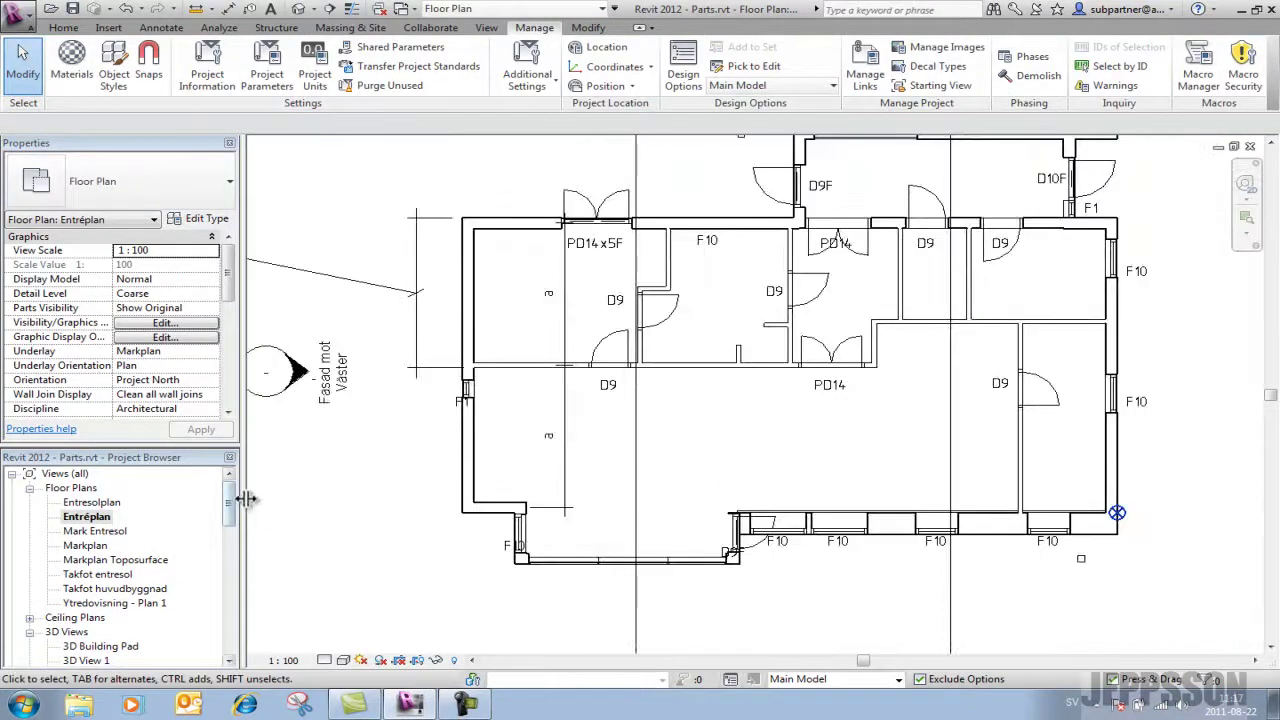
Open the default {3D} view of the house from the Project Browser.
{"action": "scroll", "coordinate": [234, 508], "scroll_direction": "down", "scroll_amount": 2}
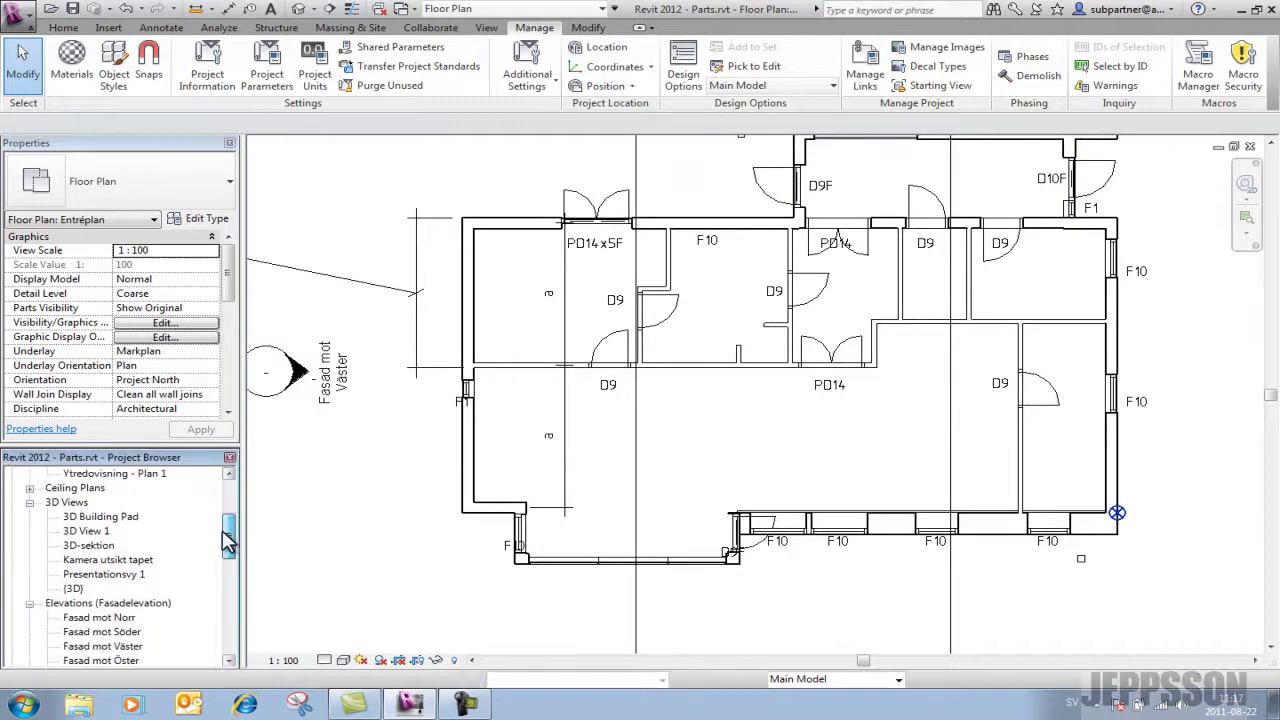
{"action": "left_click", "coordinate": [75, 589]}
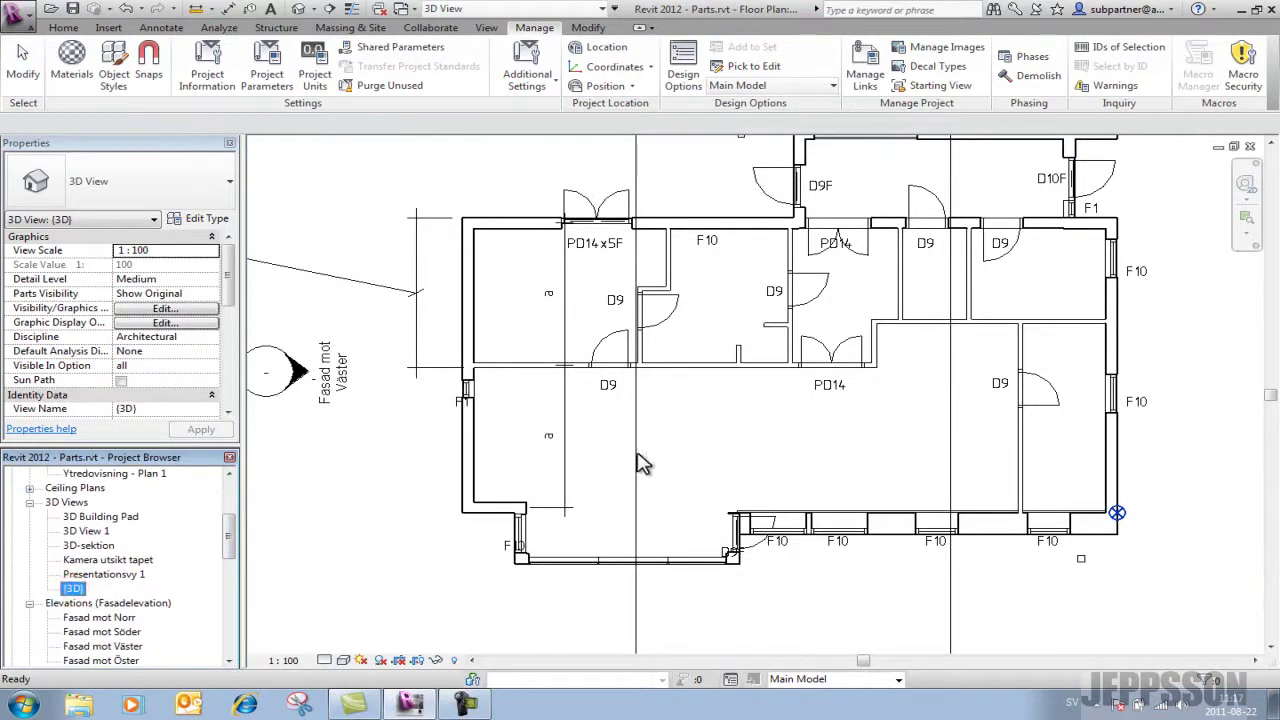
{"action": "double_click", "coordinate": [76, 590]}
{"action": "middle_click_drag", "start_coordinate": [620, 460], "coordinate": [730, 512], "text": "shift"}
Select the front windowed wall, try Edit Profile, and switch it to the ventilerat putssystem 411 mm type.
{"action": "left_click", "coordinate": [728, 489]}
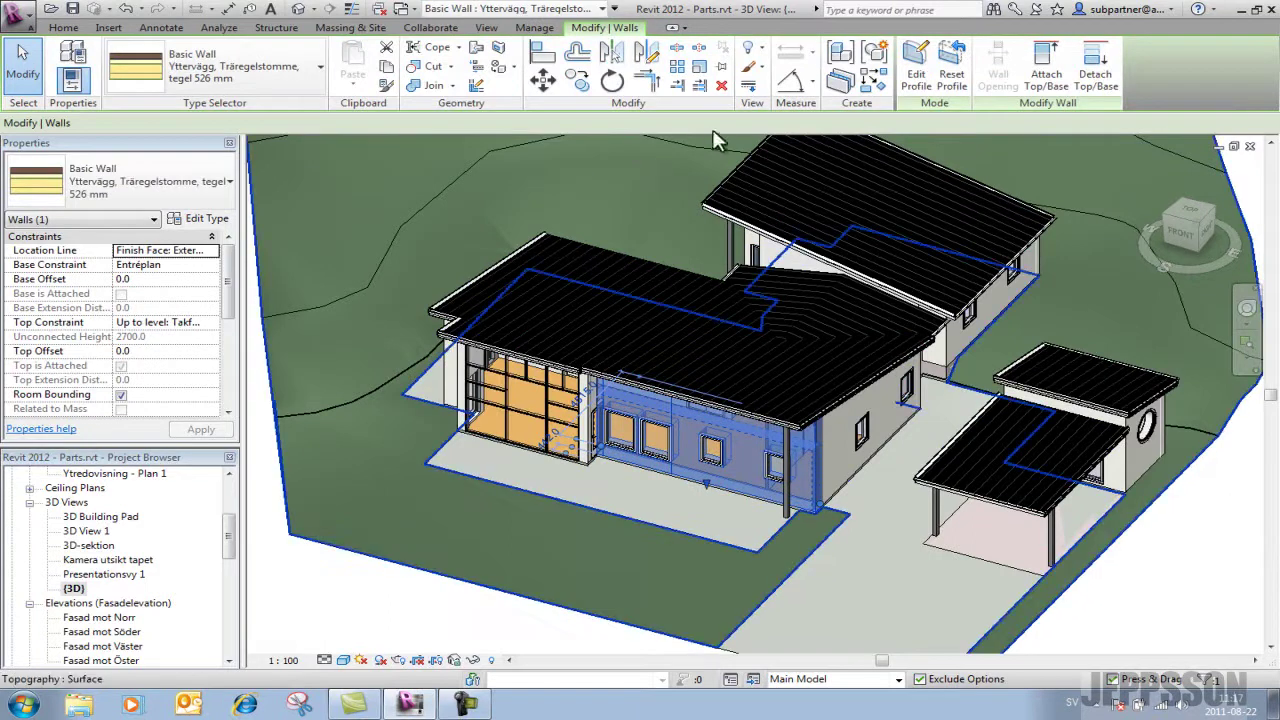
{"action": "left_click", "coordinate": [922, 78]}
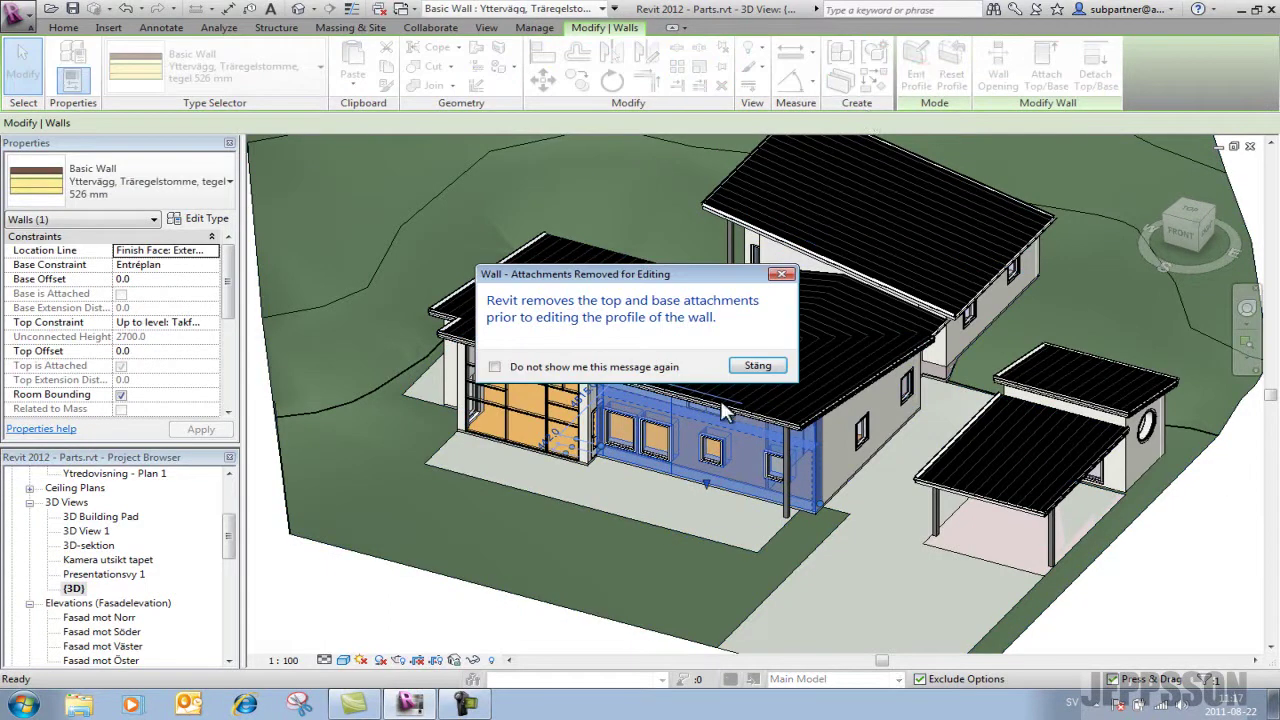
{"action": "left_click", "coordinate": [757, 366]}
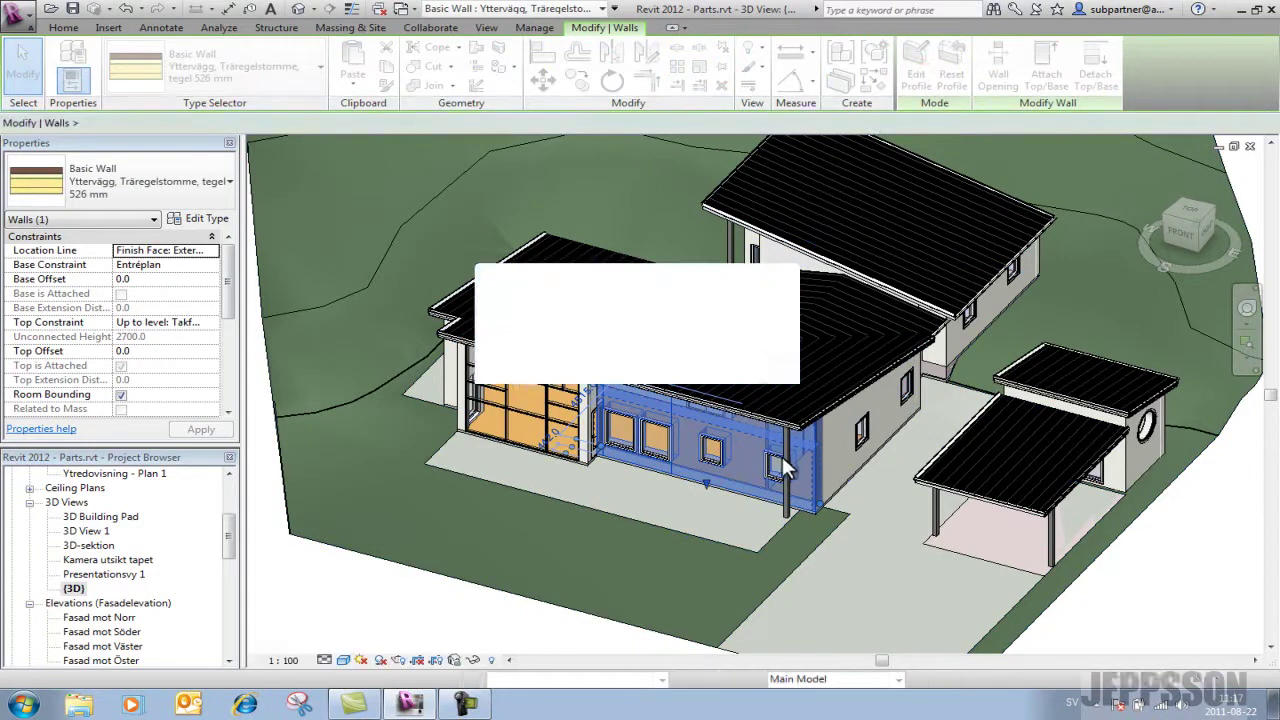
{"action": "mouse_move", "coordinate": [790, 462]}
{"action": "middle_mouse_down", "text": "shift"}
{"action": "mouse_move", "coordinate": [822, 458]}
{"action": "mouse_move", "coordinate": [786, 443]}
{"action": "middle_mouse_up", "text": "shift"}
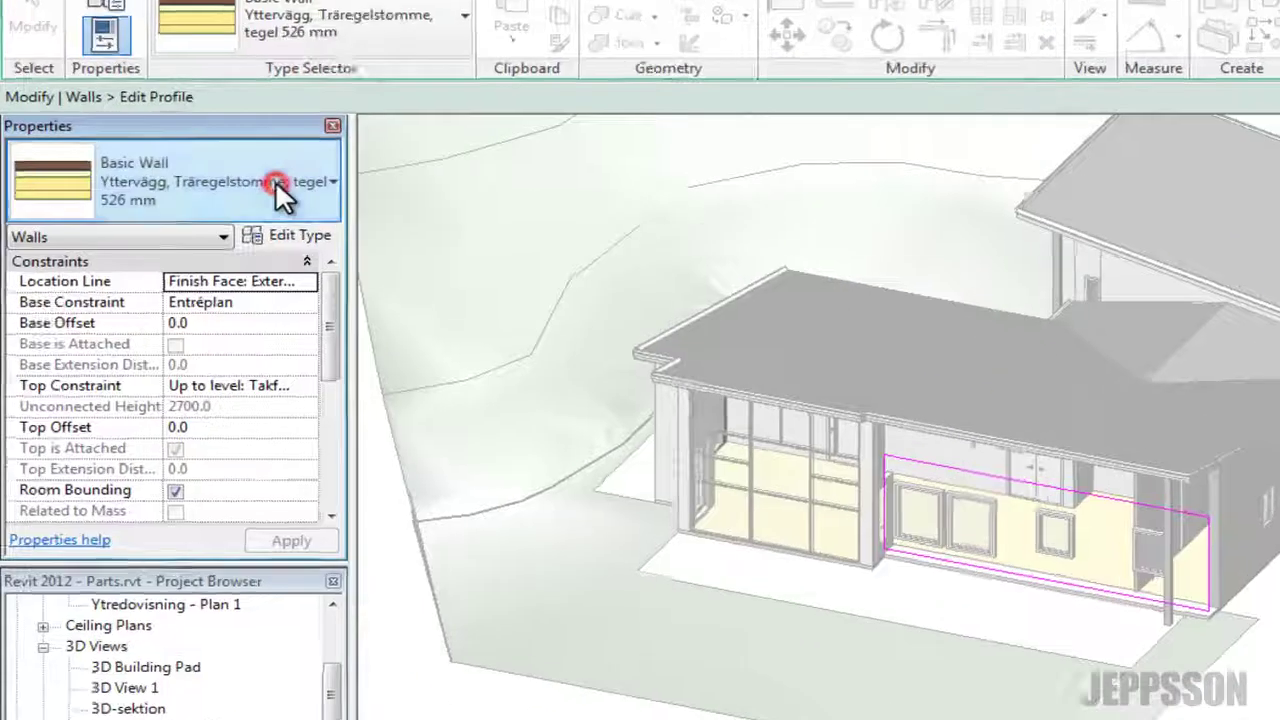
{"action": "left_click", "coordinate": [277, 183]}
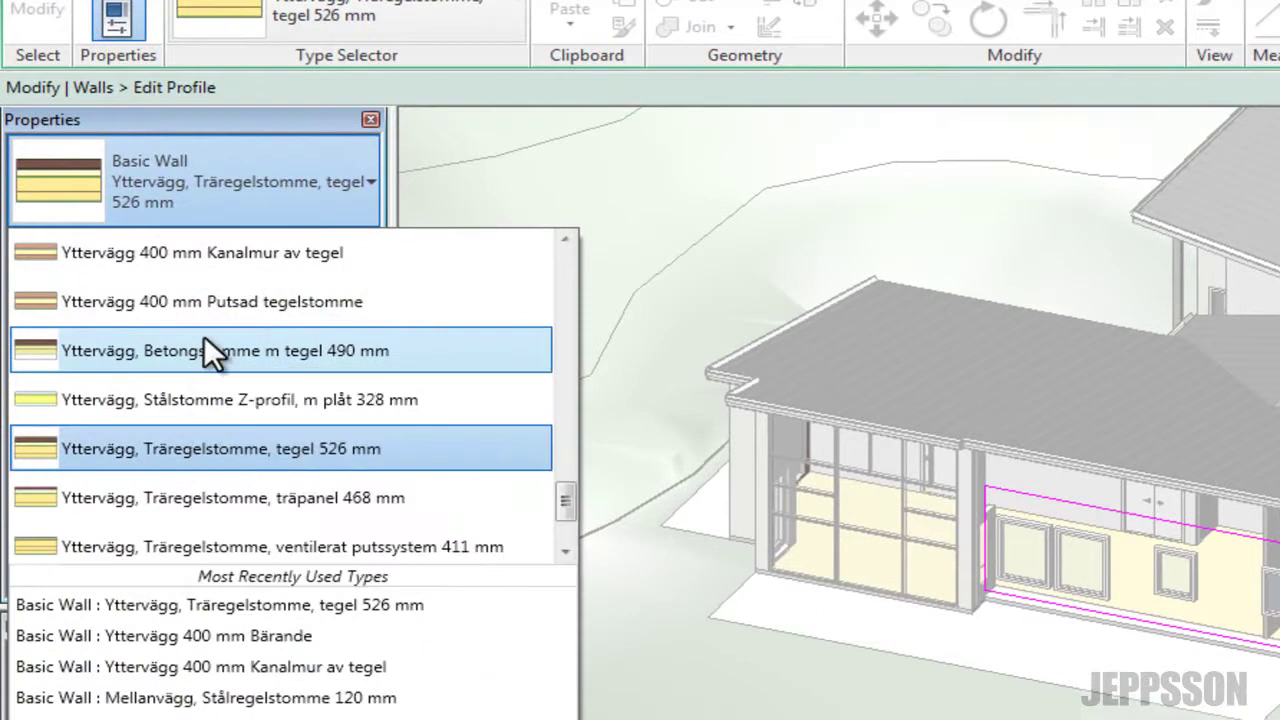
{"action": "left_click", "coordinate": [207, 541]}
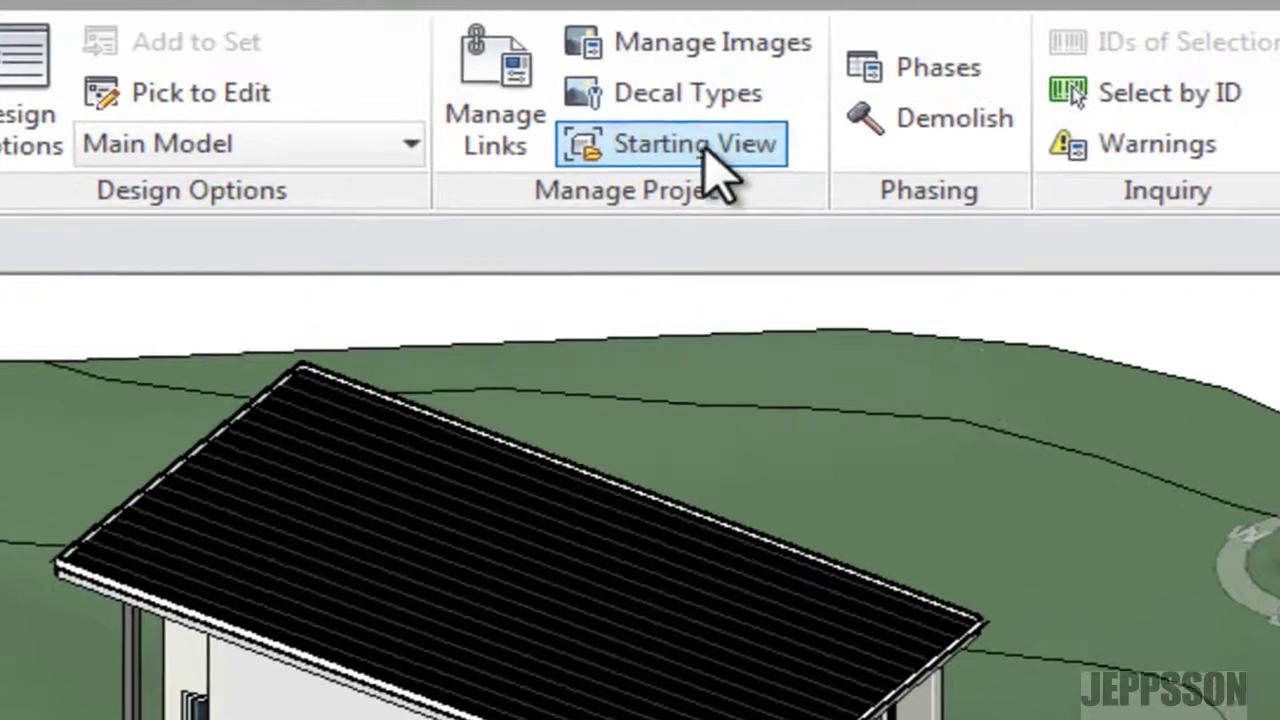
In the Starting View setting, pick Floor Plan: Entréplan from the view list.
{"action": "left_click", "coordinate": [707, 150]}
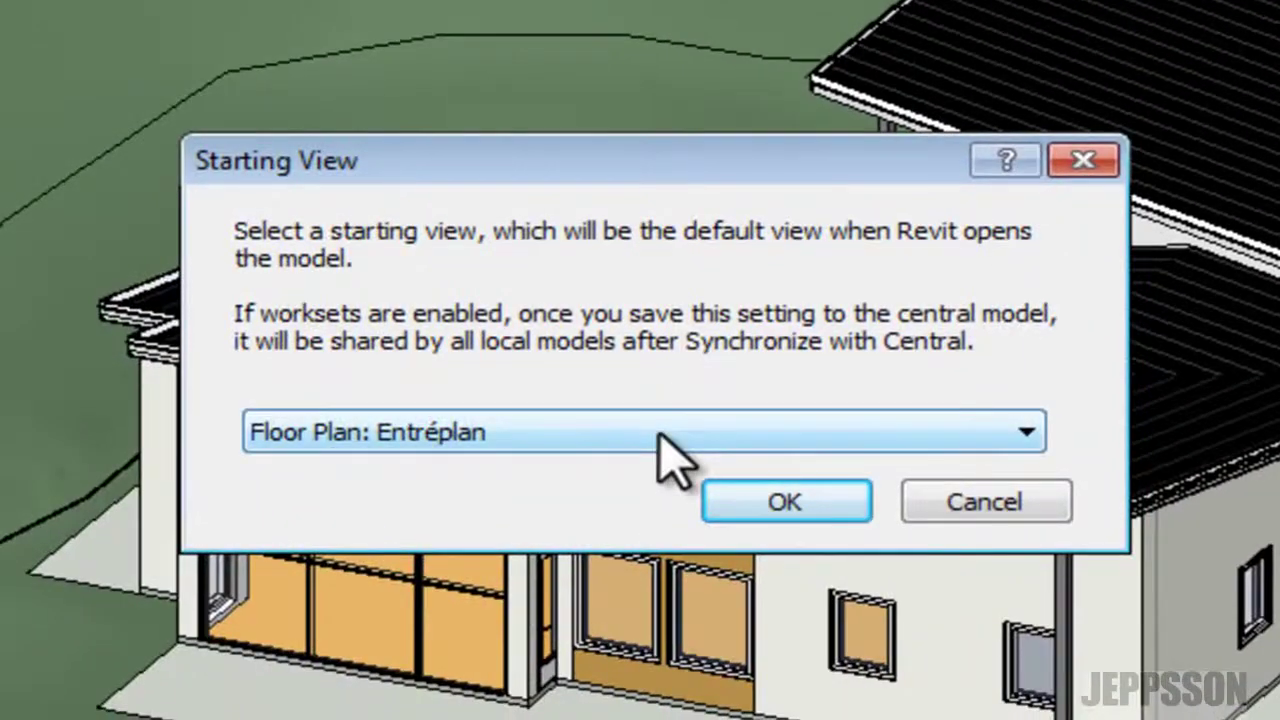
{"action": "left_click", "coordinate": [657, 433]}
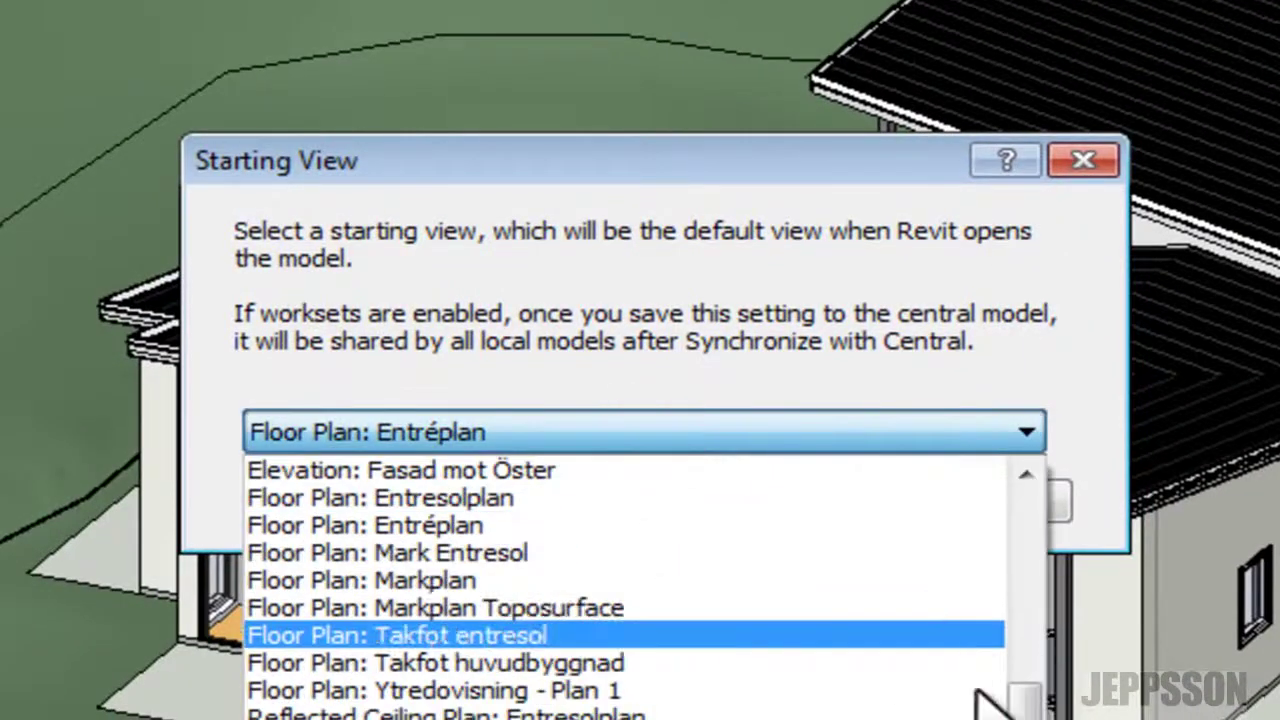
{"action": "left_click_drag", "start_coordinate": [1025, 705], "coordinate": [1043, 592]}
{"action": "left_click_drag", "start_coordinate": [1040, 536], "coordinate": [1028, 716]}
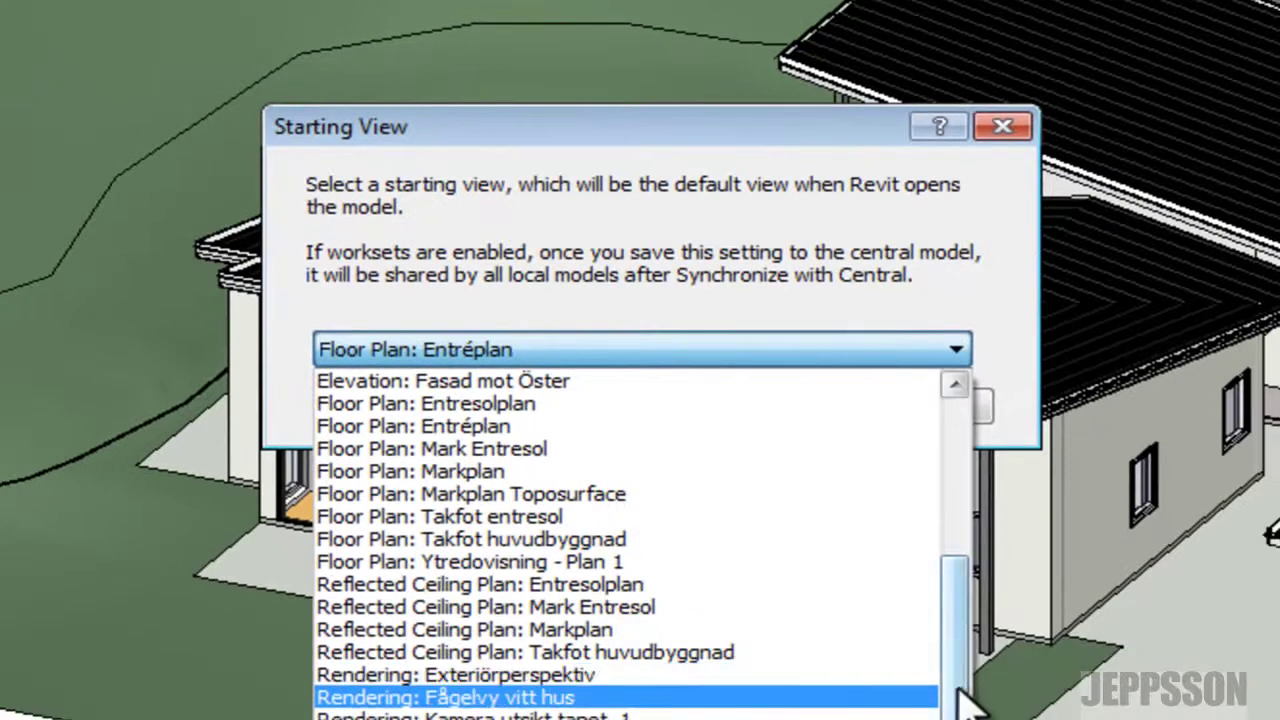
{"action": "left_click_drag", "start_coordinate": [955, 690], "coordinate": [876, 452]}
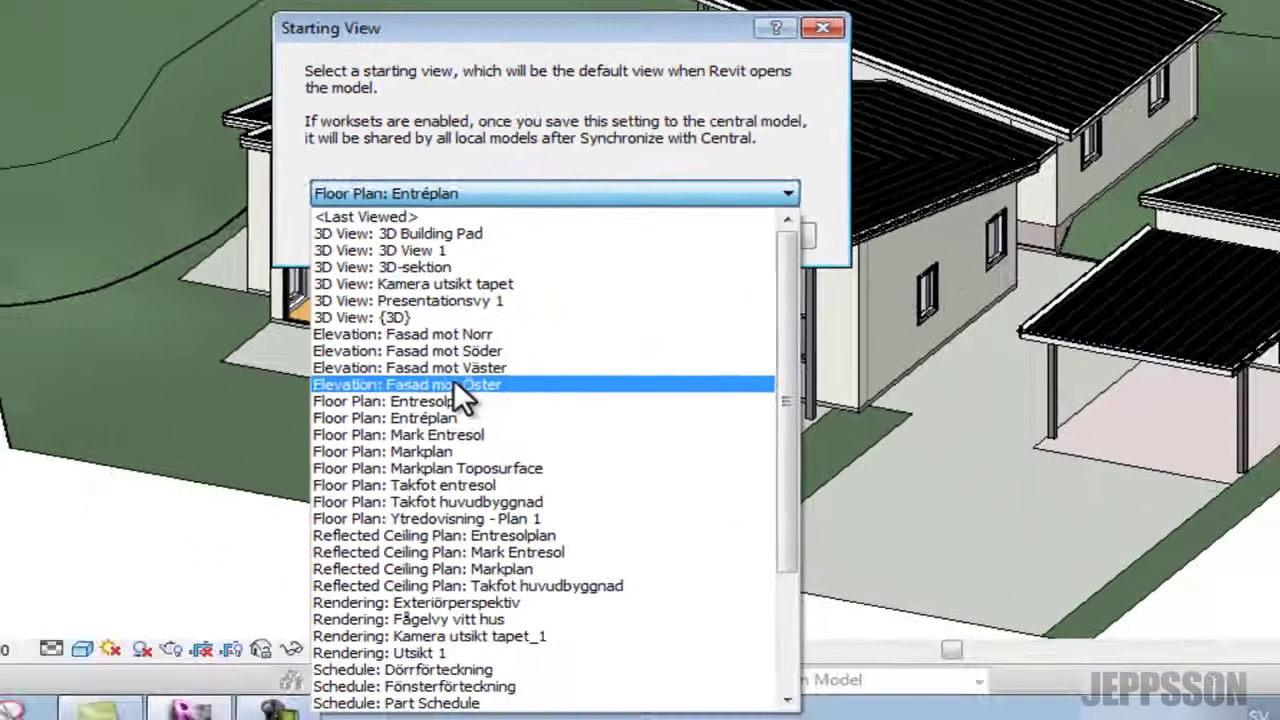
{"action": "left_click", "coordinate": [424, 418]}
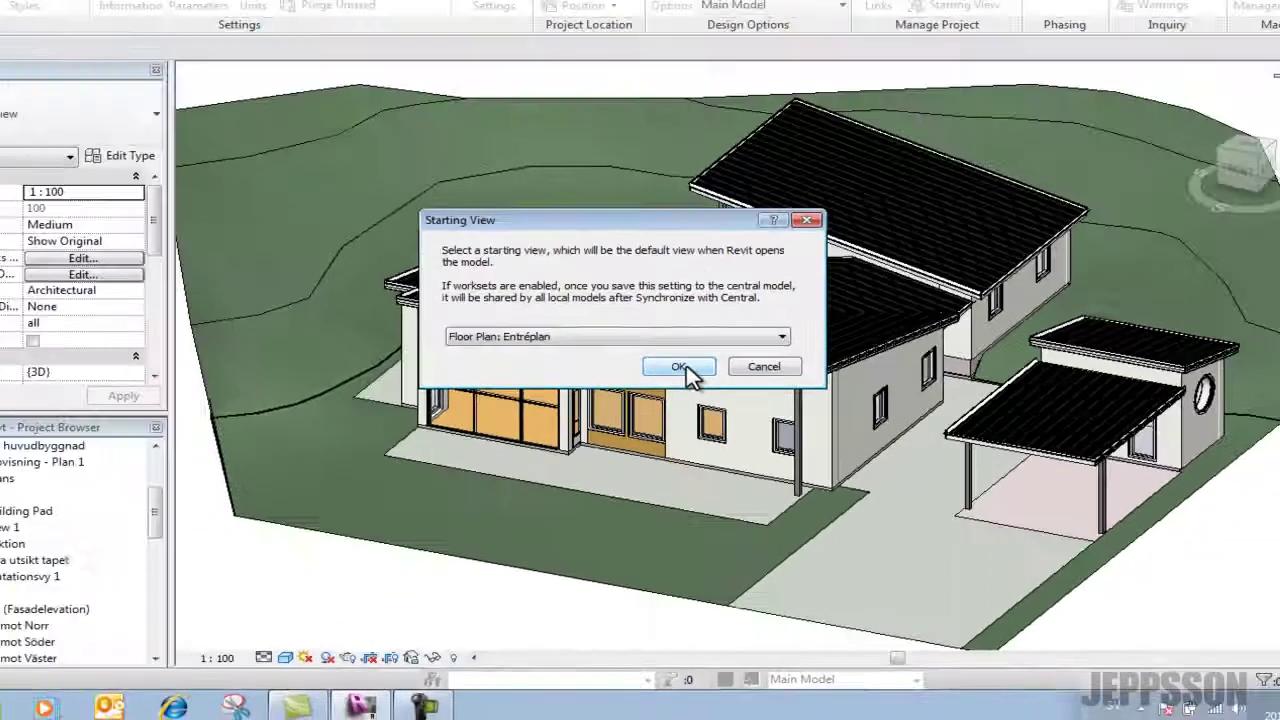
Confirm the Entréplan starting view, open the Entréplan floor plan, and save the project.
{"action": "left_click", "coordinate": [649, 237]}
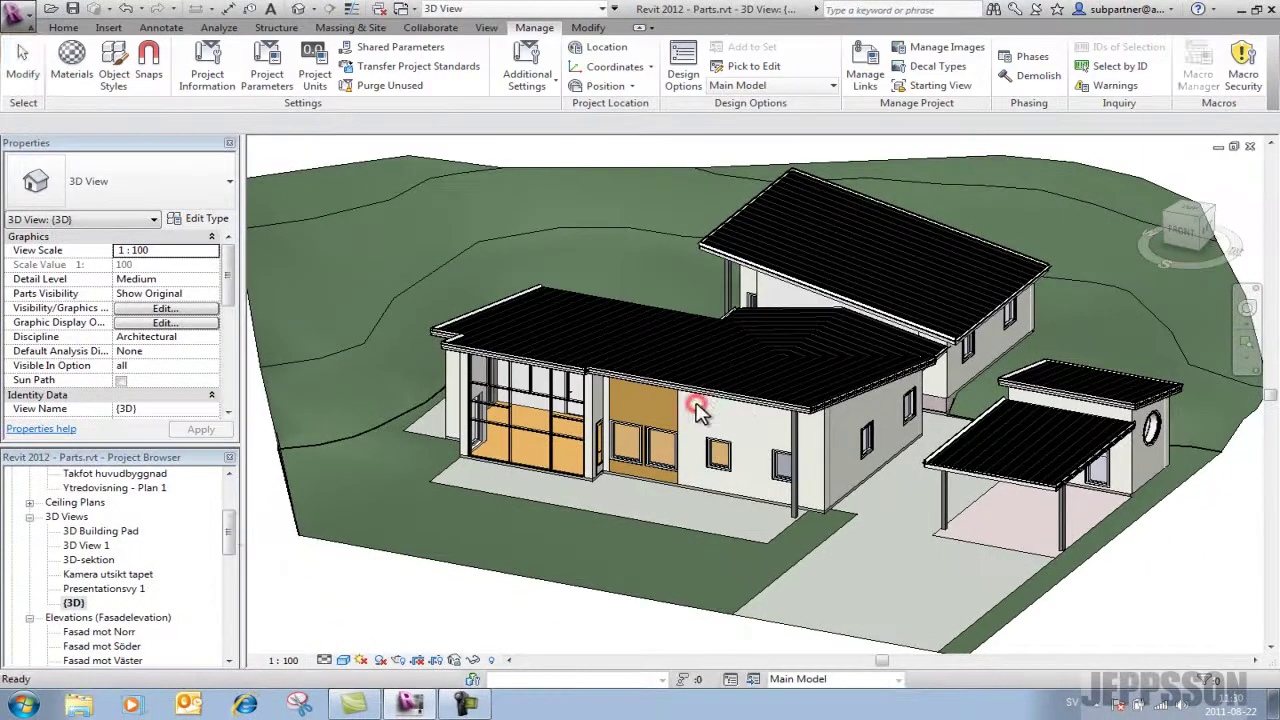
{"action": "left_click_drag", "start_coordinate": [232, 530], "coordinate": [232, 500]}
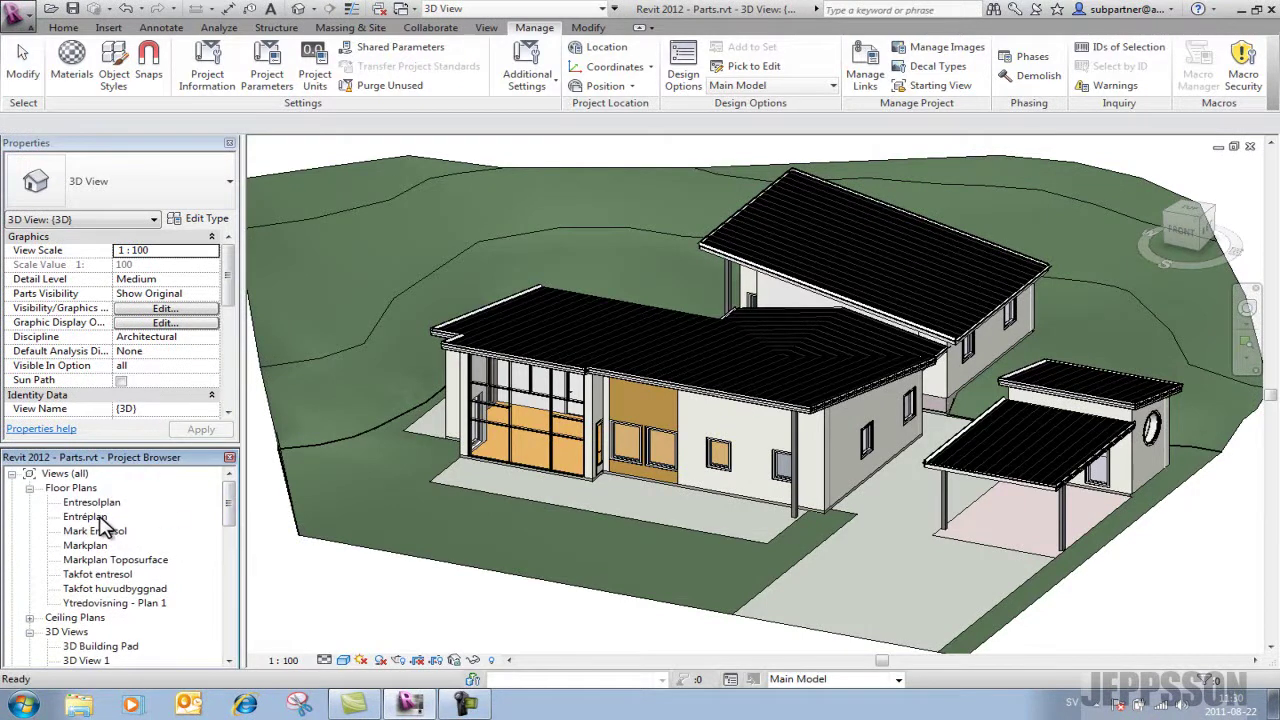
{"action": "double_click", "coordinate": [88, 517]}
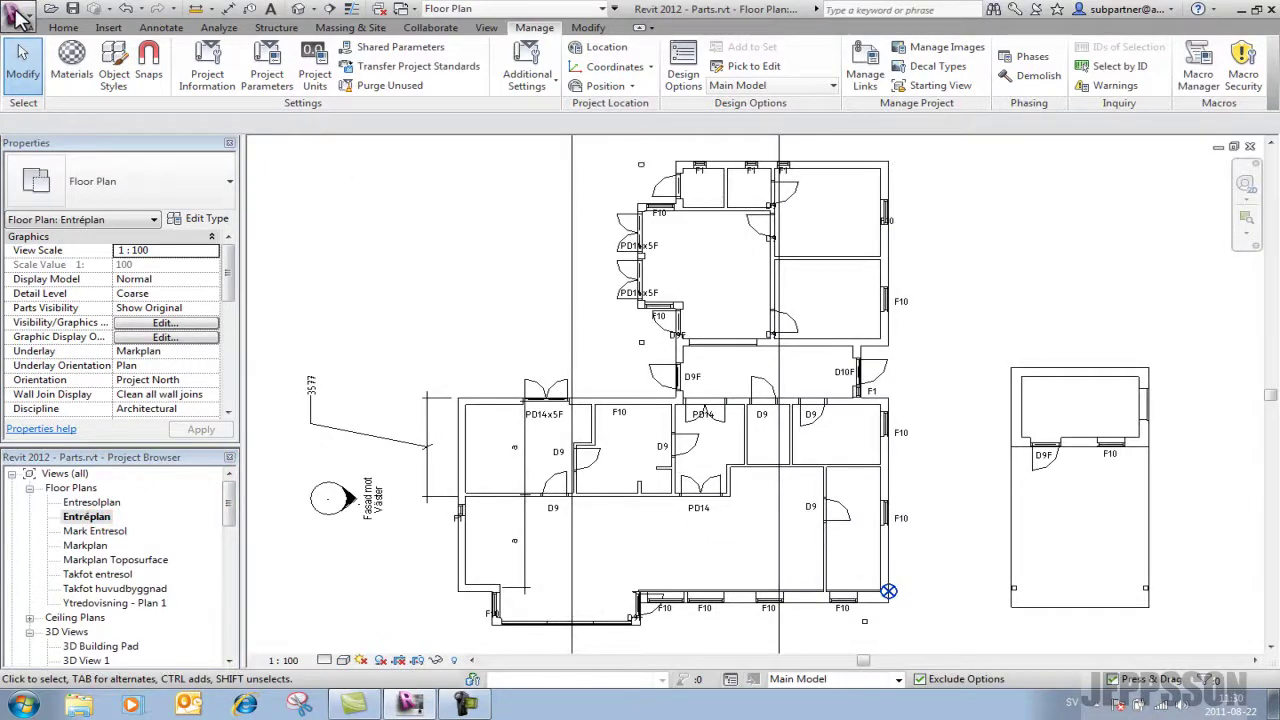
{"action": "left_click", "coordinate": [17, 15]}
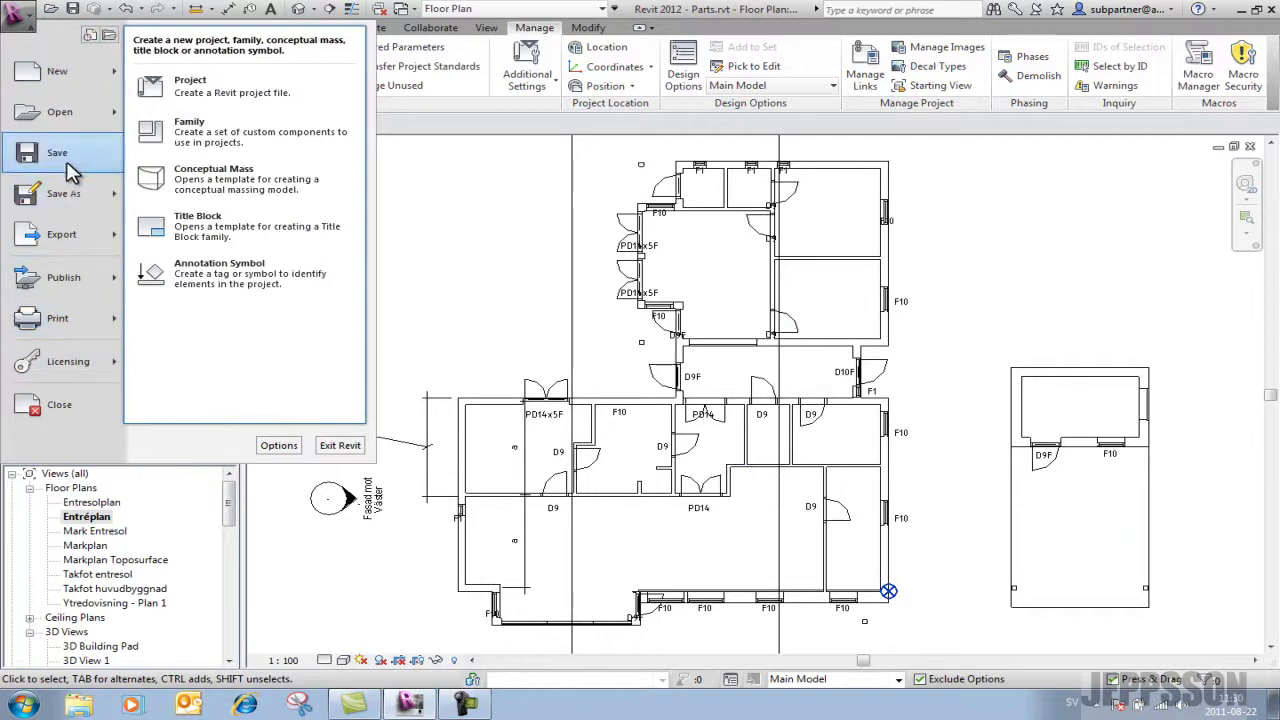
{"action": "left_click", "coordinate": [75, 163]}
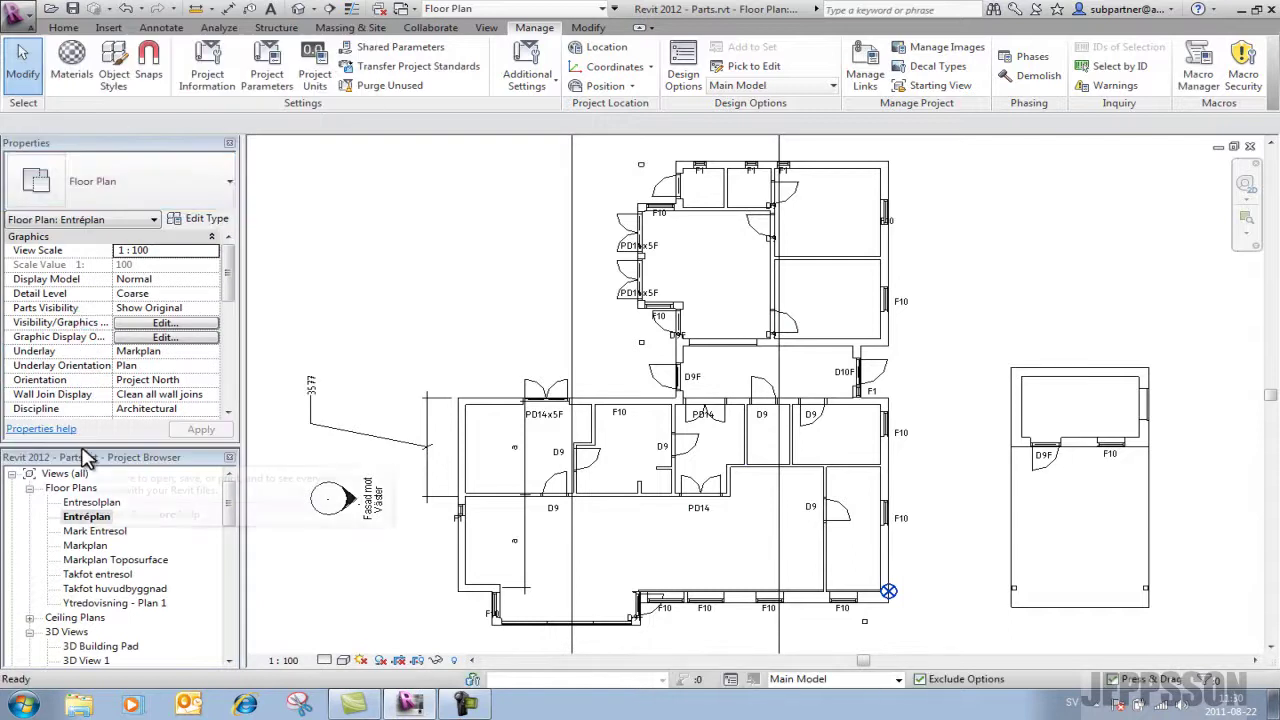
Close Parts.rvt and reopen it from Recent Files, confirming it starts in Entréplan.
{"action": "left_click", "coordinate": [35, 12]}
{"action": "left_click", "coordinate": [60, 400]}
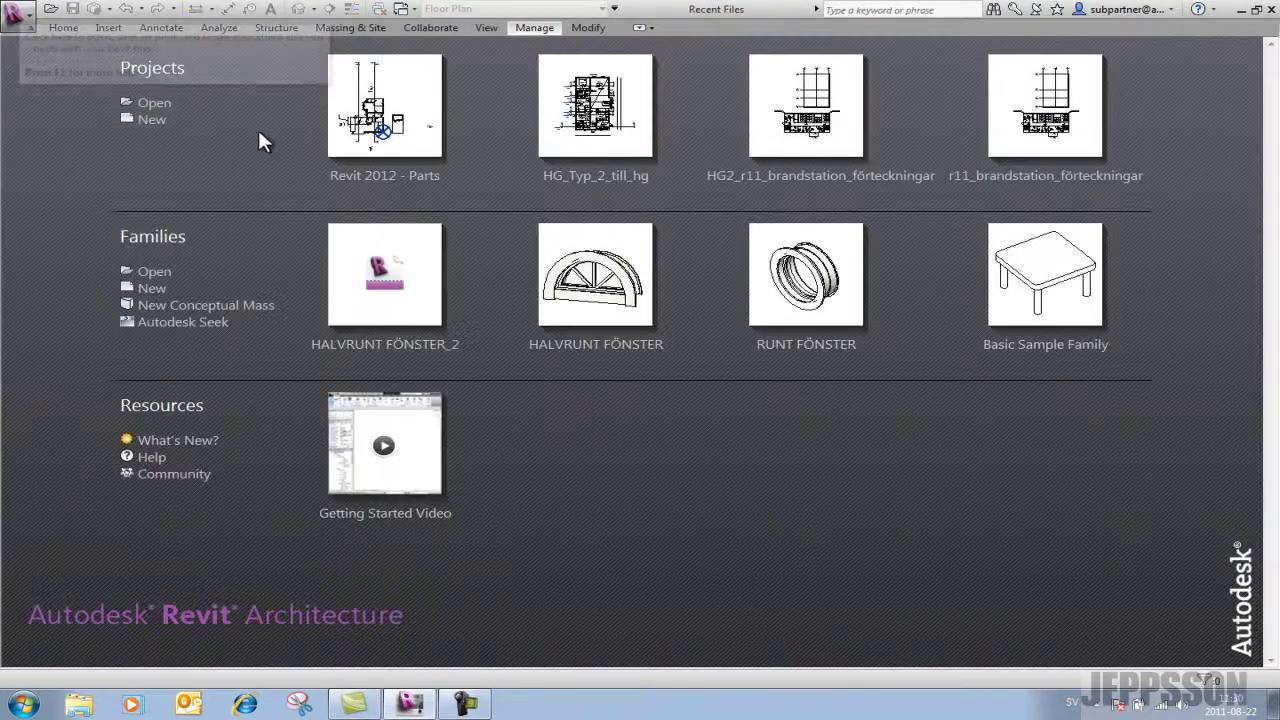
{"action": "left_click", "coordinate": [375, 101]}
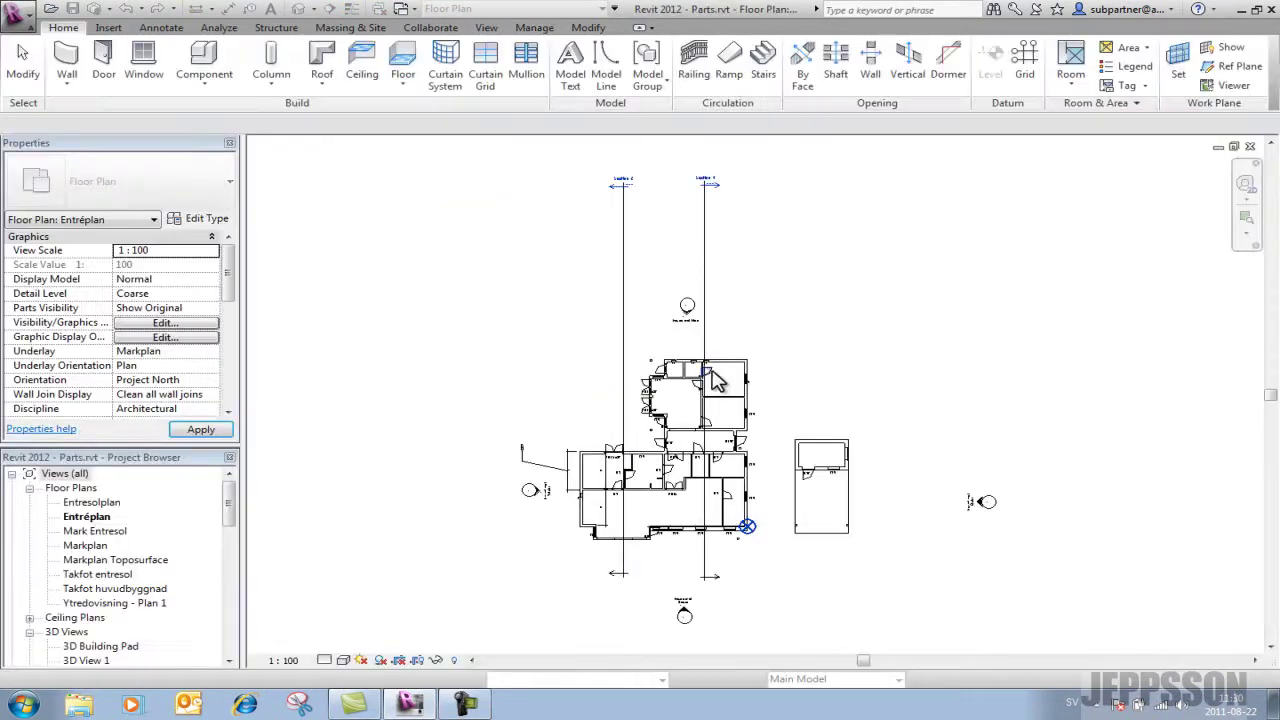
{"action": "scroll", "coordinate": [667, 487], "scroll_direction": "up", "scroll_amount": 4}
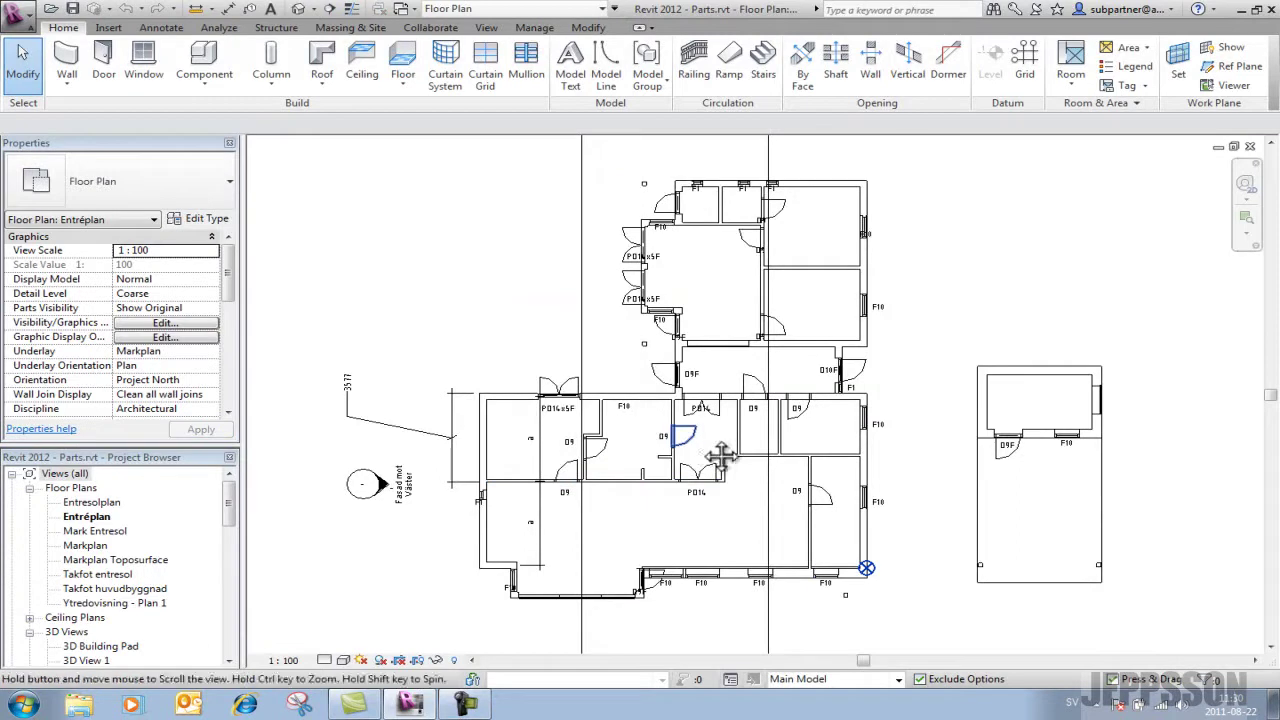
{"action": "middle_click_drag", "start_coordinate": [708, 453], "coordinate": [680, 441]}
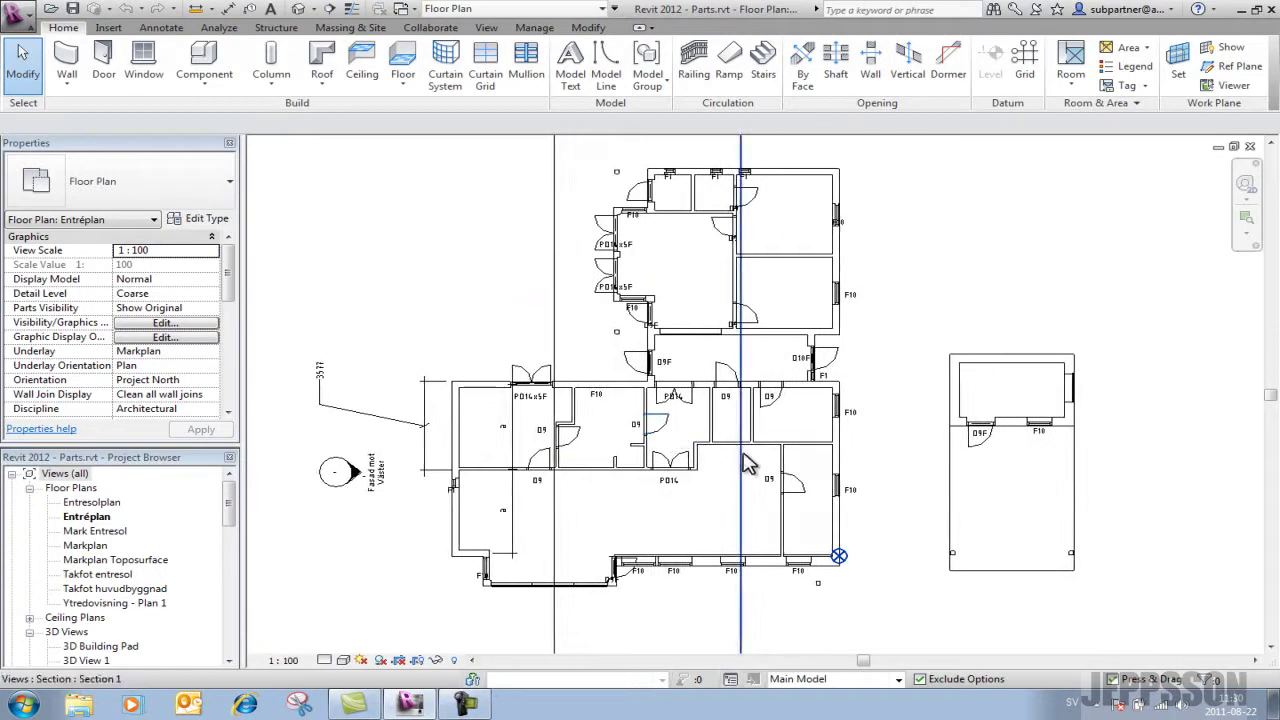
{"action": "middle_click_drag", "start_coordinate": [745, 465], "coordinate": [778, 481]}
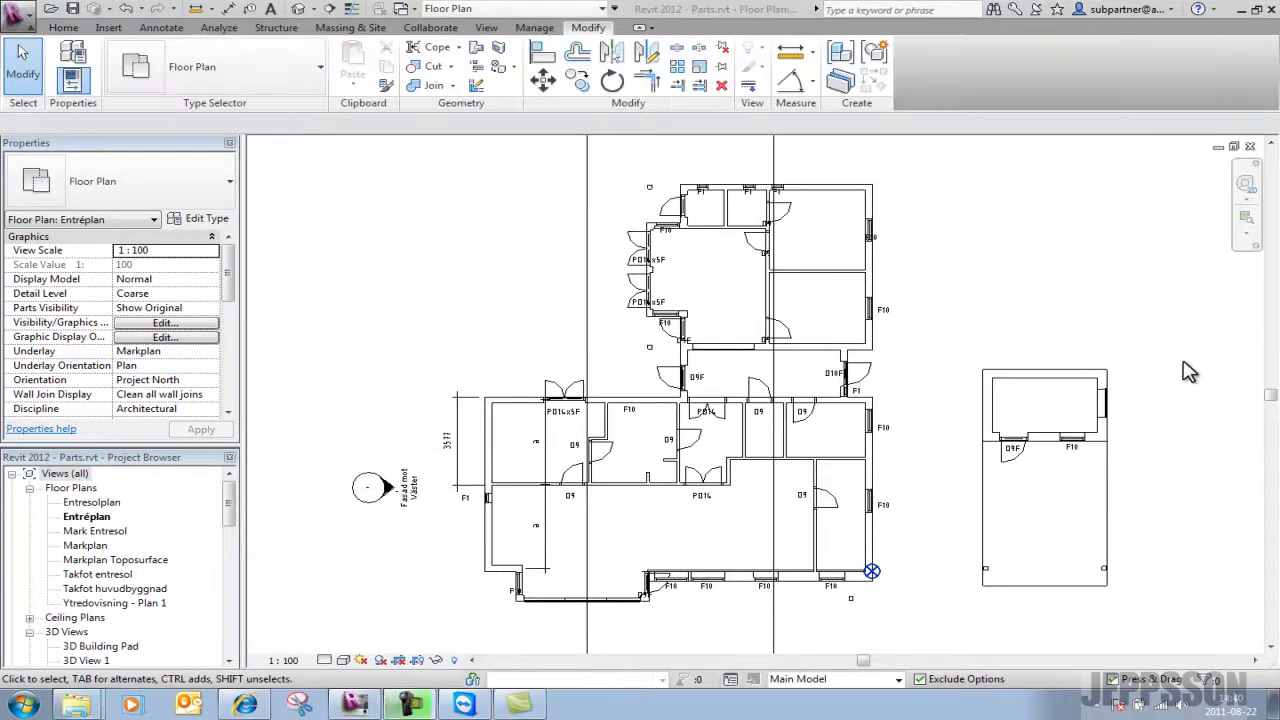